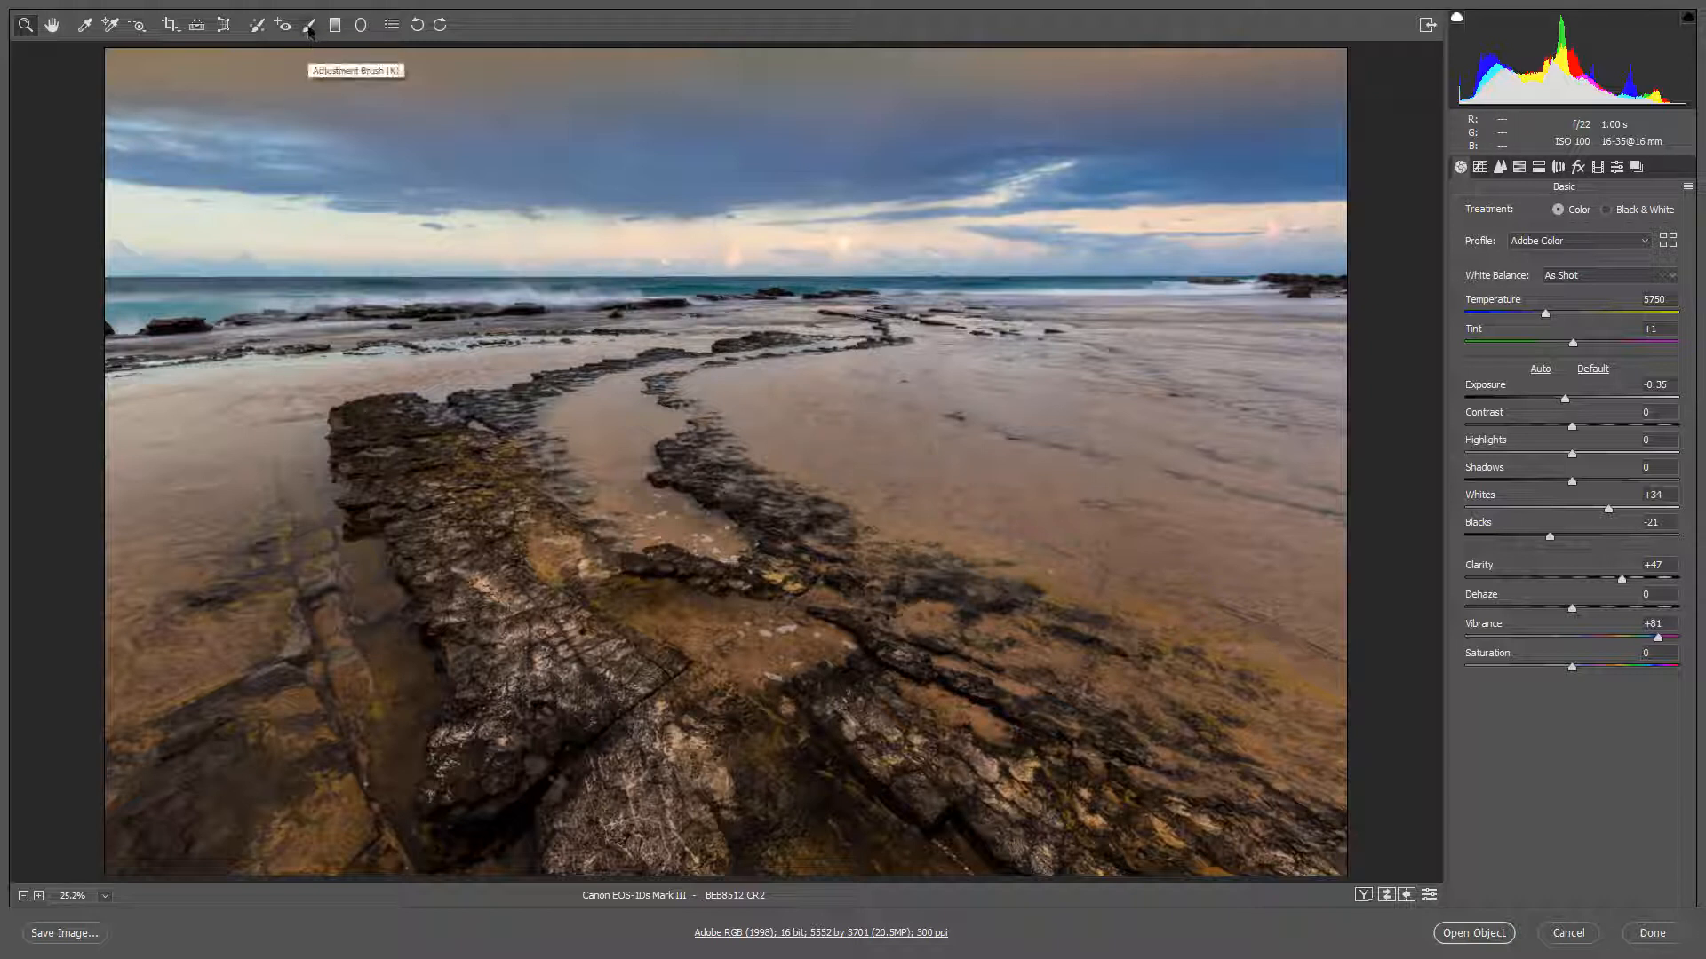
Step: Draw a radial filter ellipse from the centre of the photo and move it over the left side of the horizon
click(359, 27)
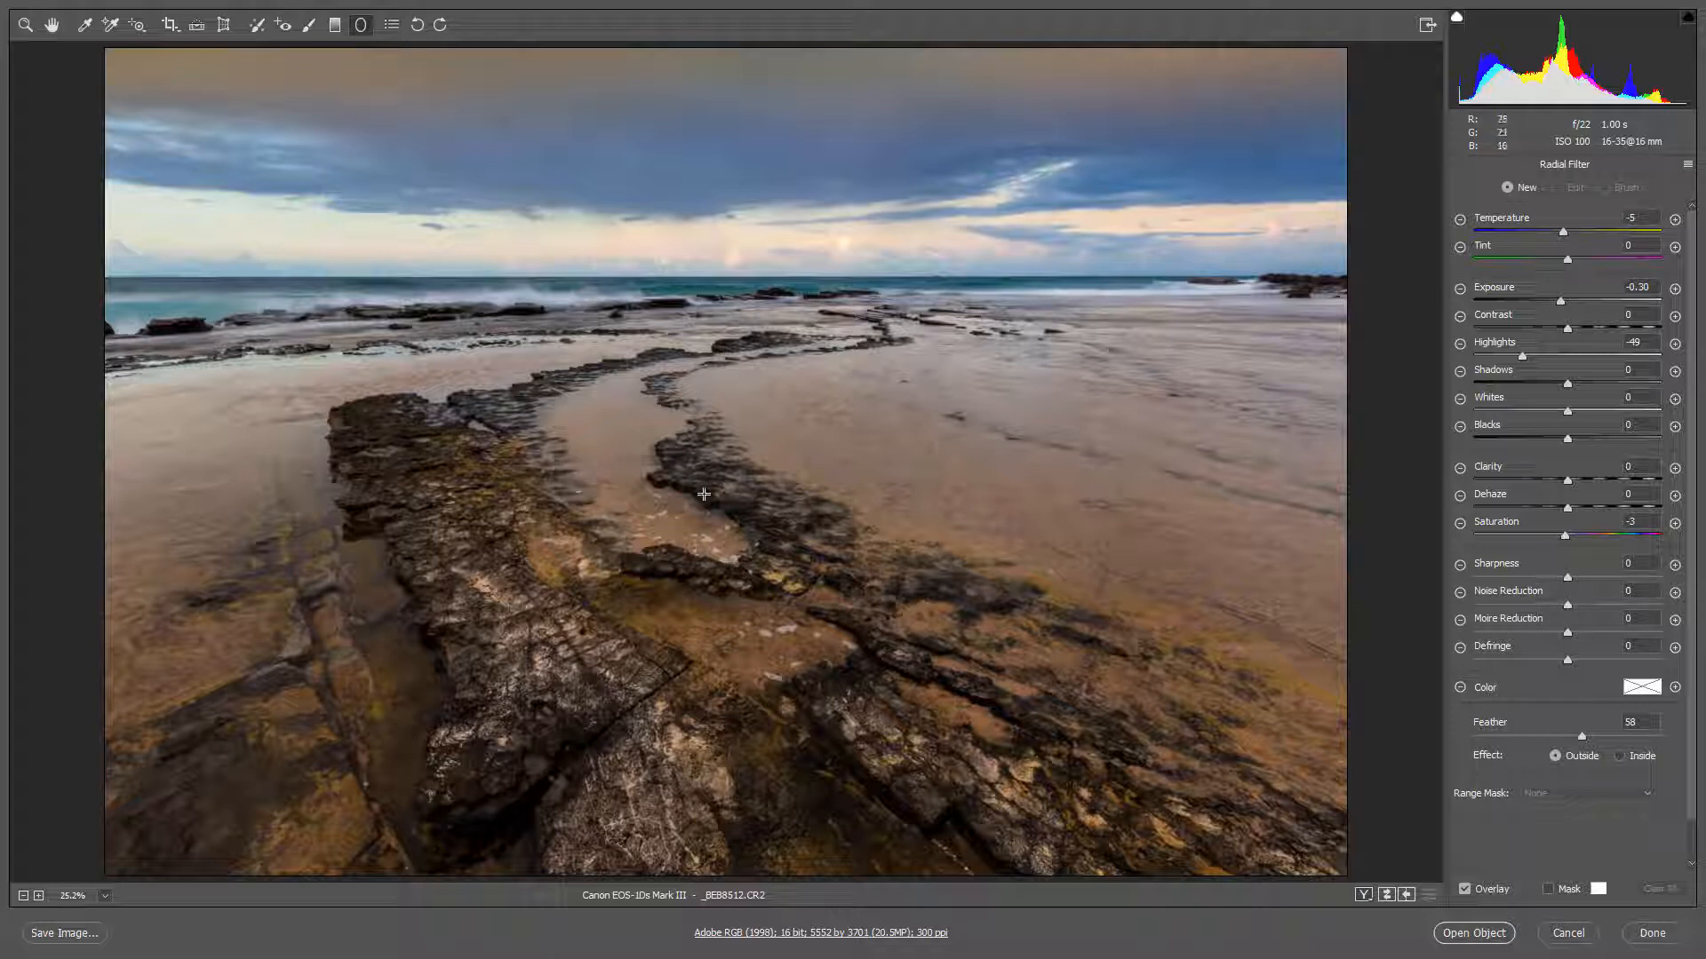
mouse_move(703, 467)
mouse_down()
mouse_move(908, 577)
mouse_move(925, 596)
mouse_move(897, 666)
mouse_move(919, 565)
mouse_move(890, 528)
mouse_move(920, 531)
mouse_move(924, 629)
mouse_up()
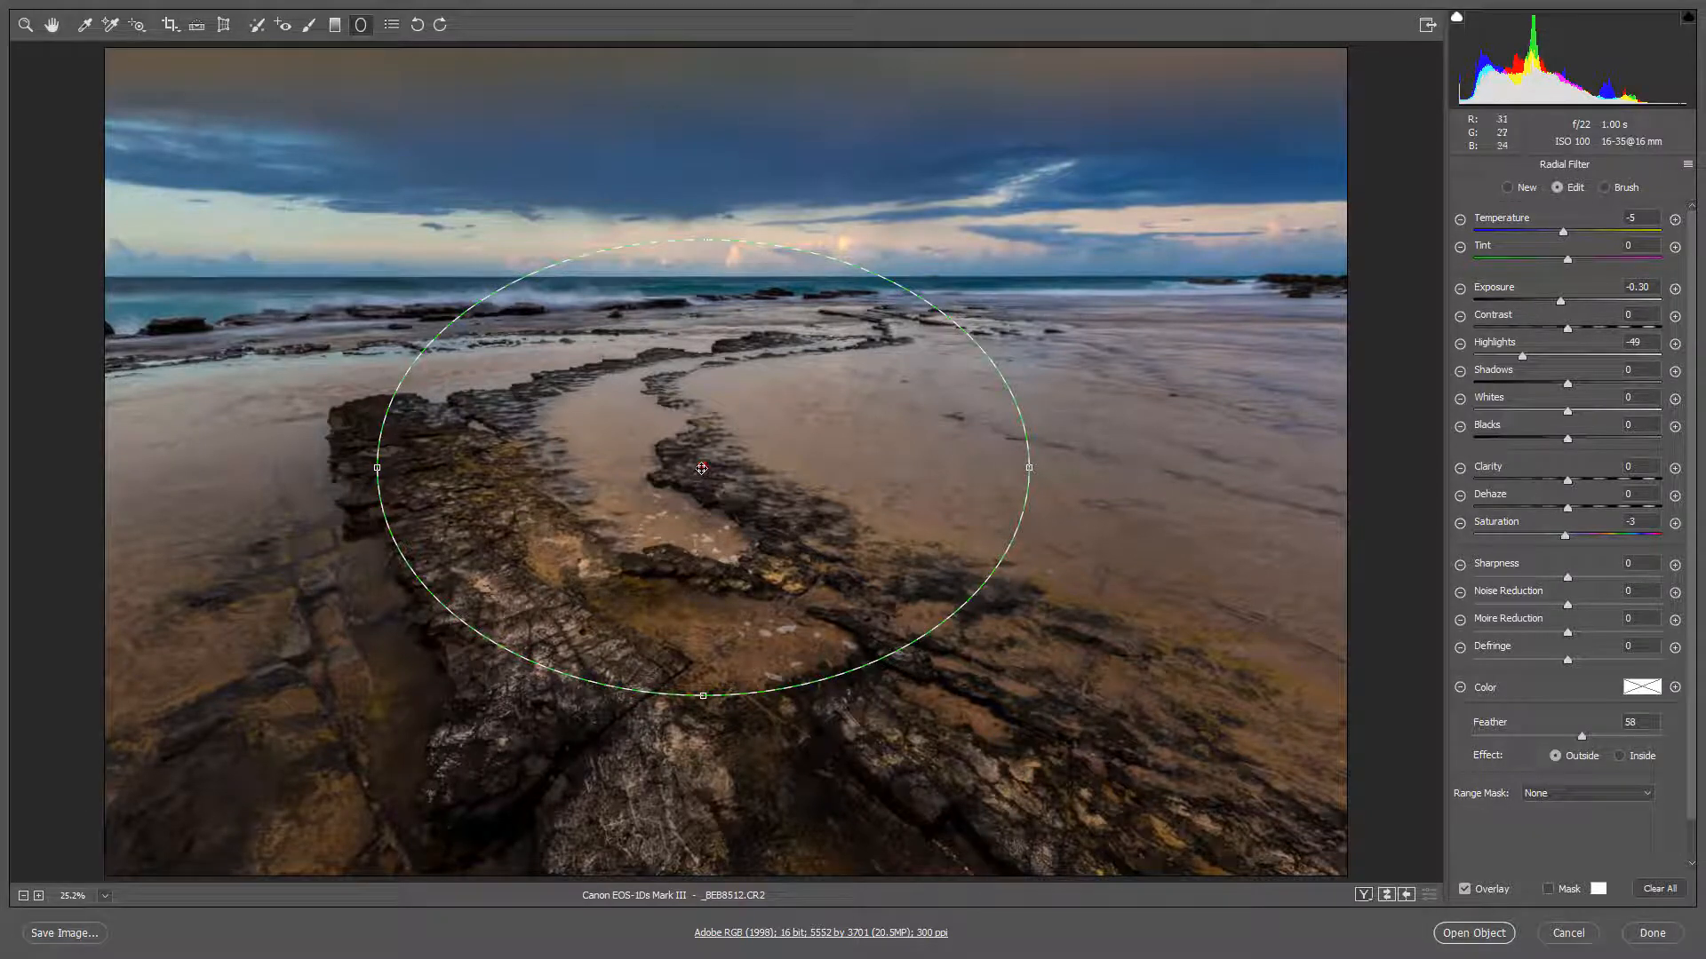
drag(702, 472, 463, 303)
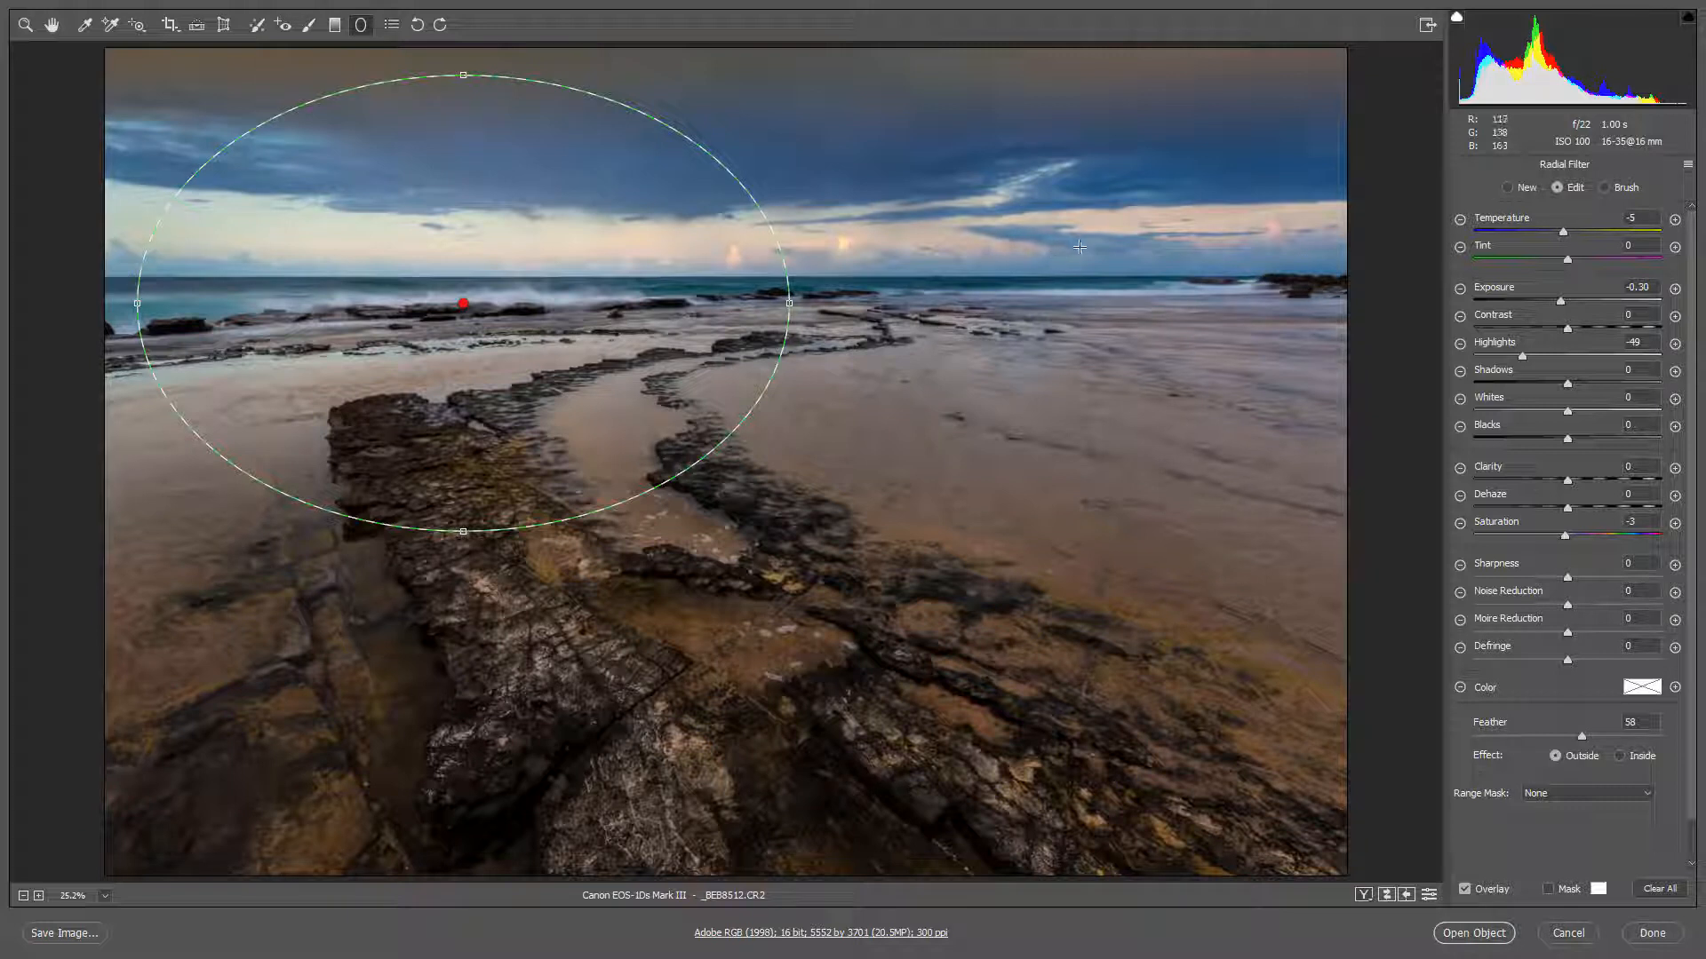
Step: Add a second, smaller radial filter around the clouds on the right of the horizon and delete it
drag(1079, 246, 1162, 291)
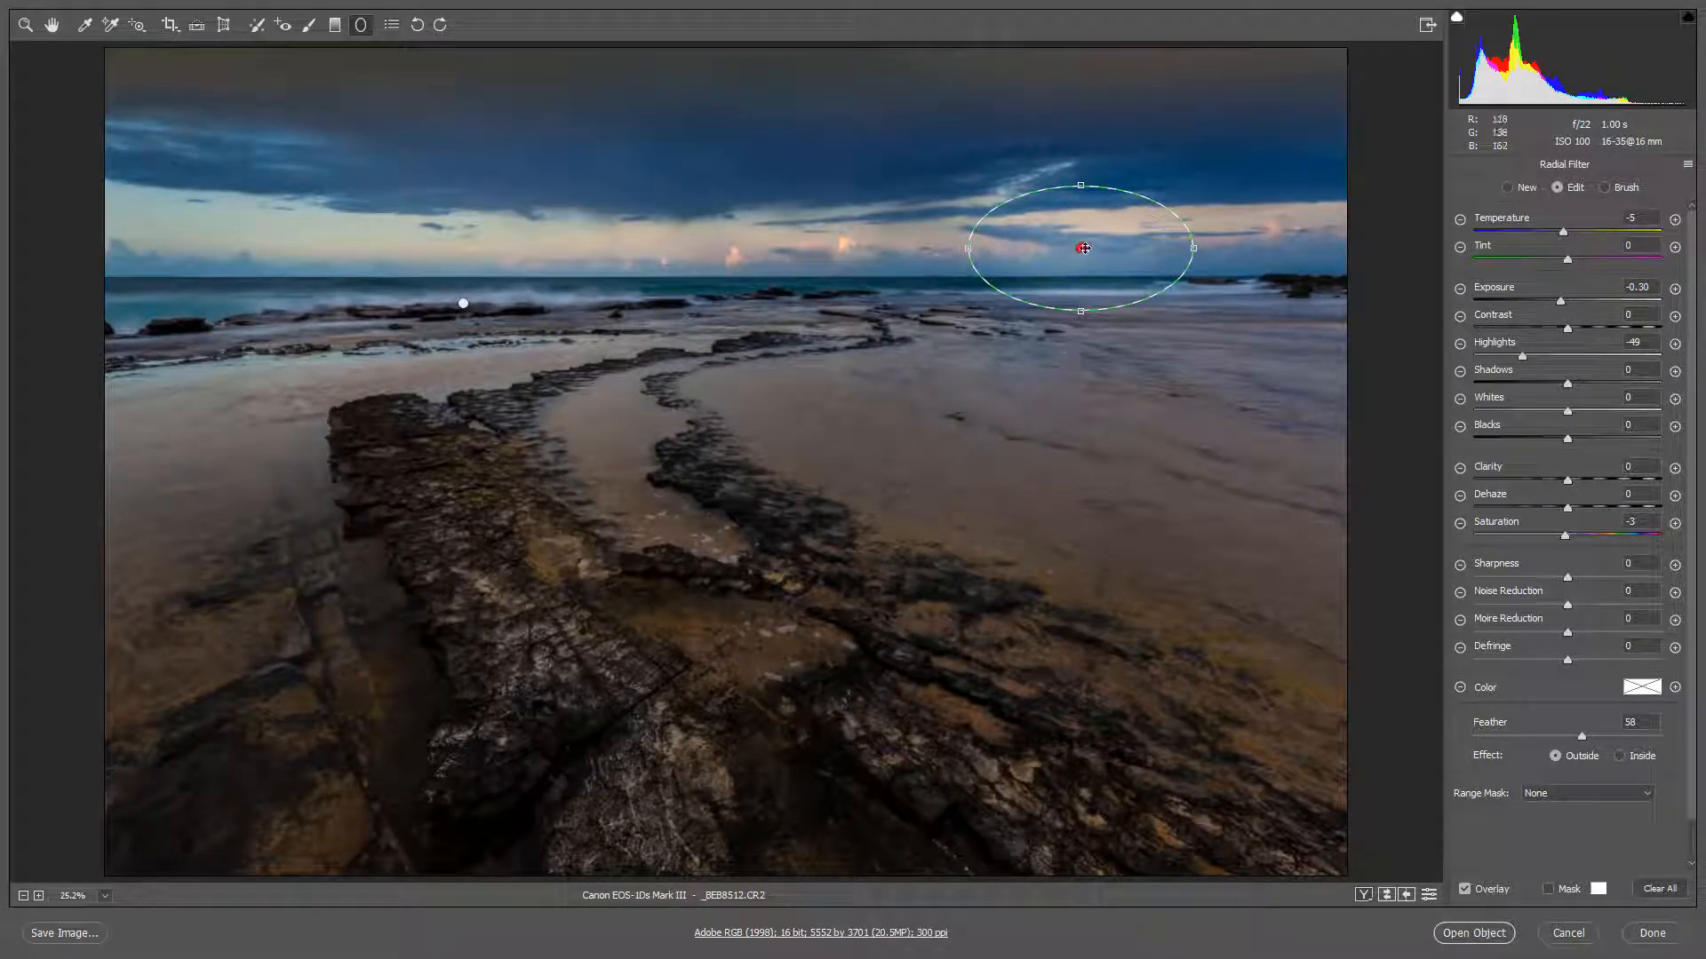
mouse_move(463, 305)
key(Delete)
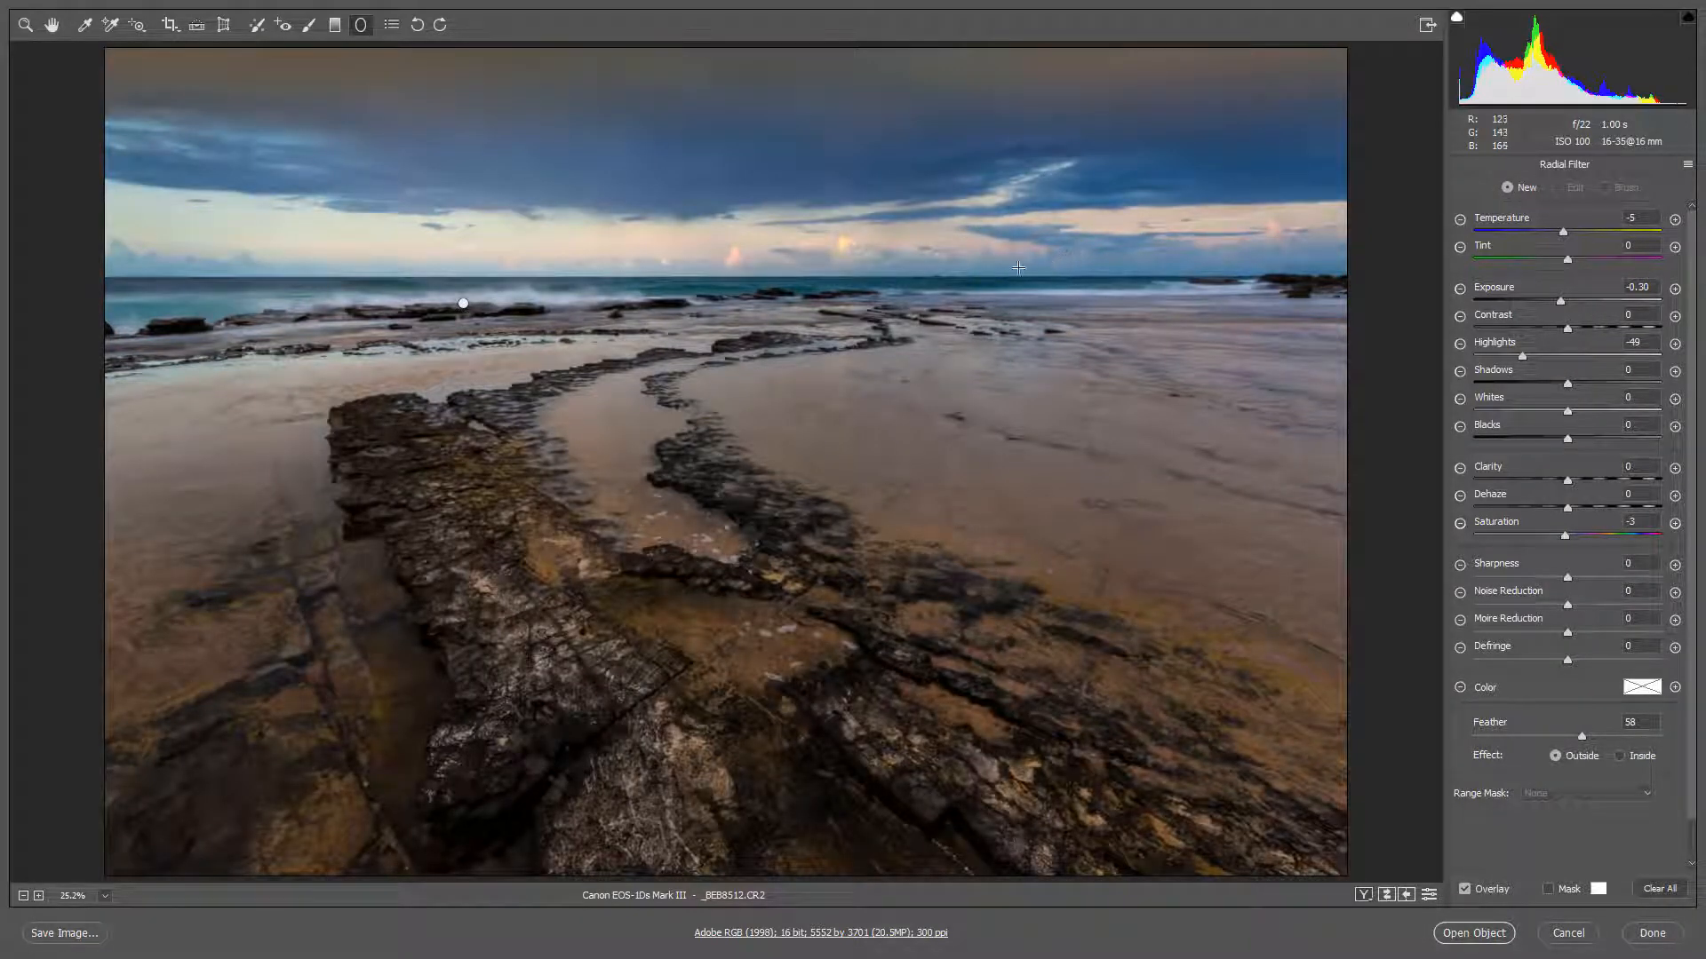
Step: Reset the local correction settings of the remaining radial filter and move its ellipse towards the photo's centre
click(463, 304)
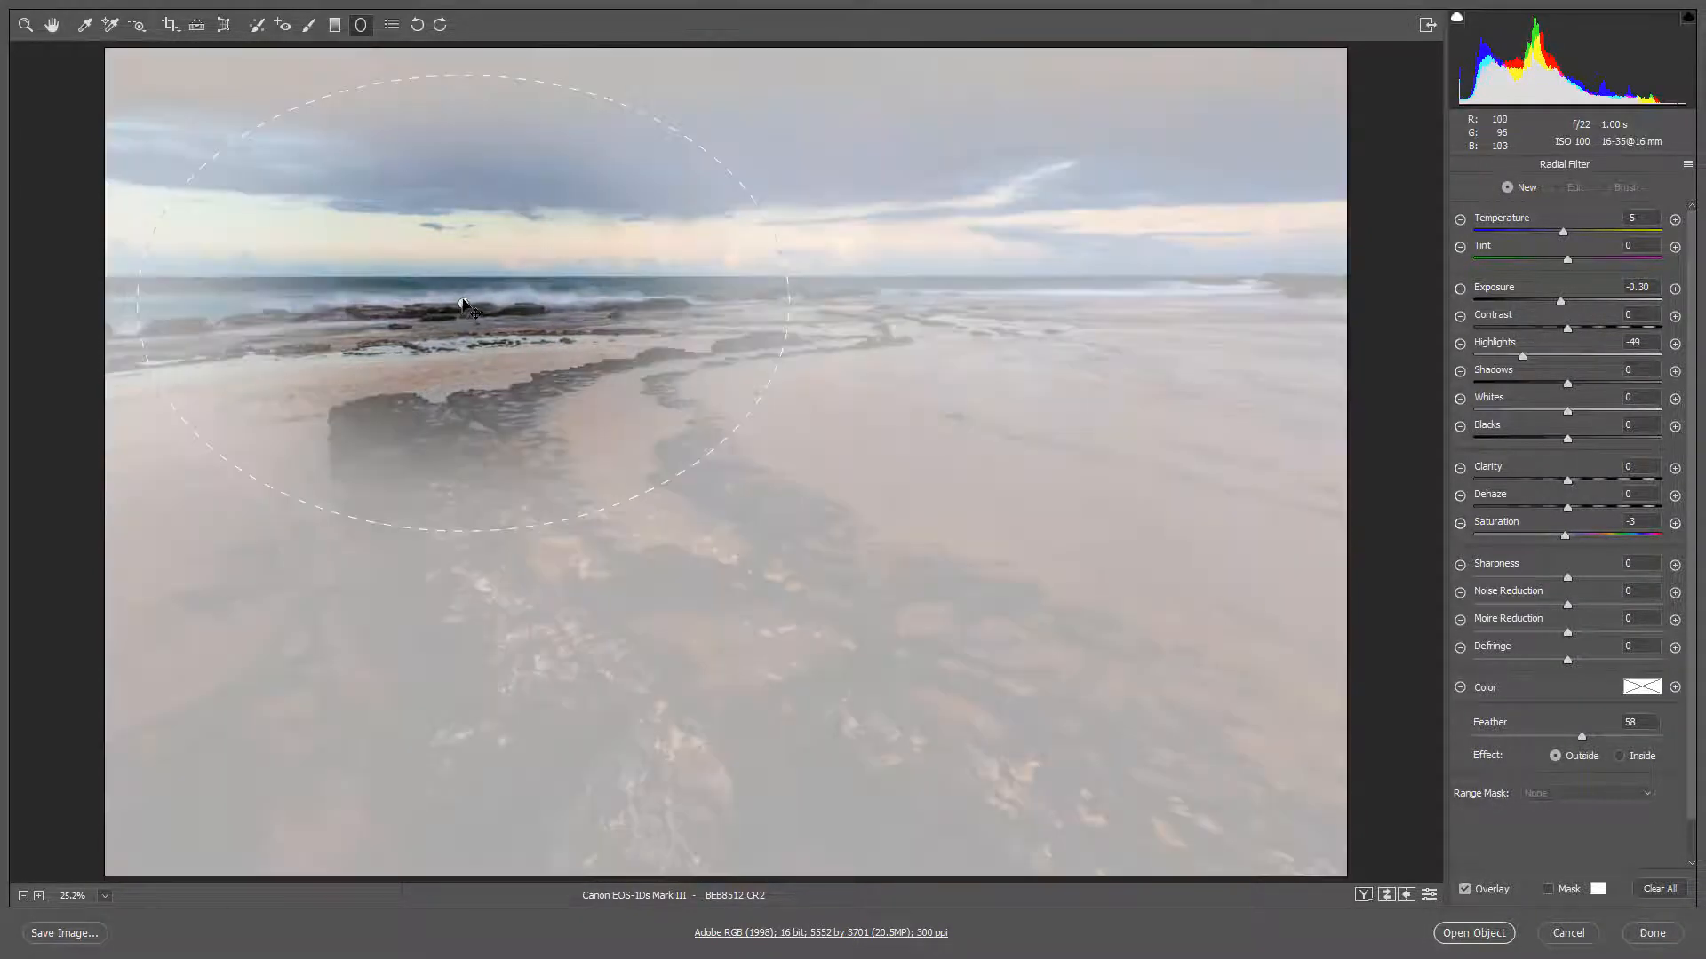
click(463, 303)
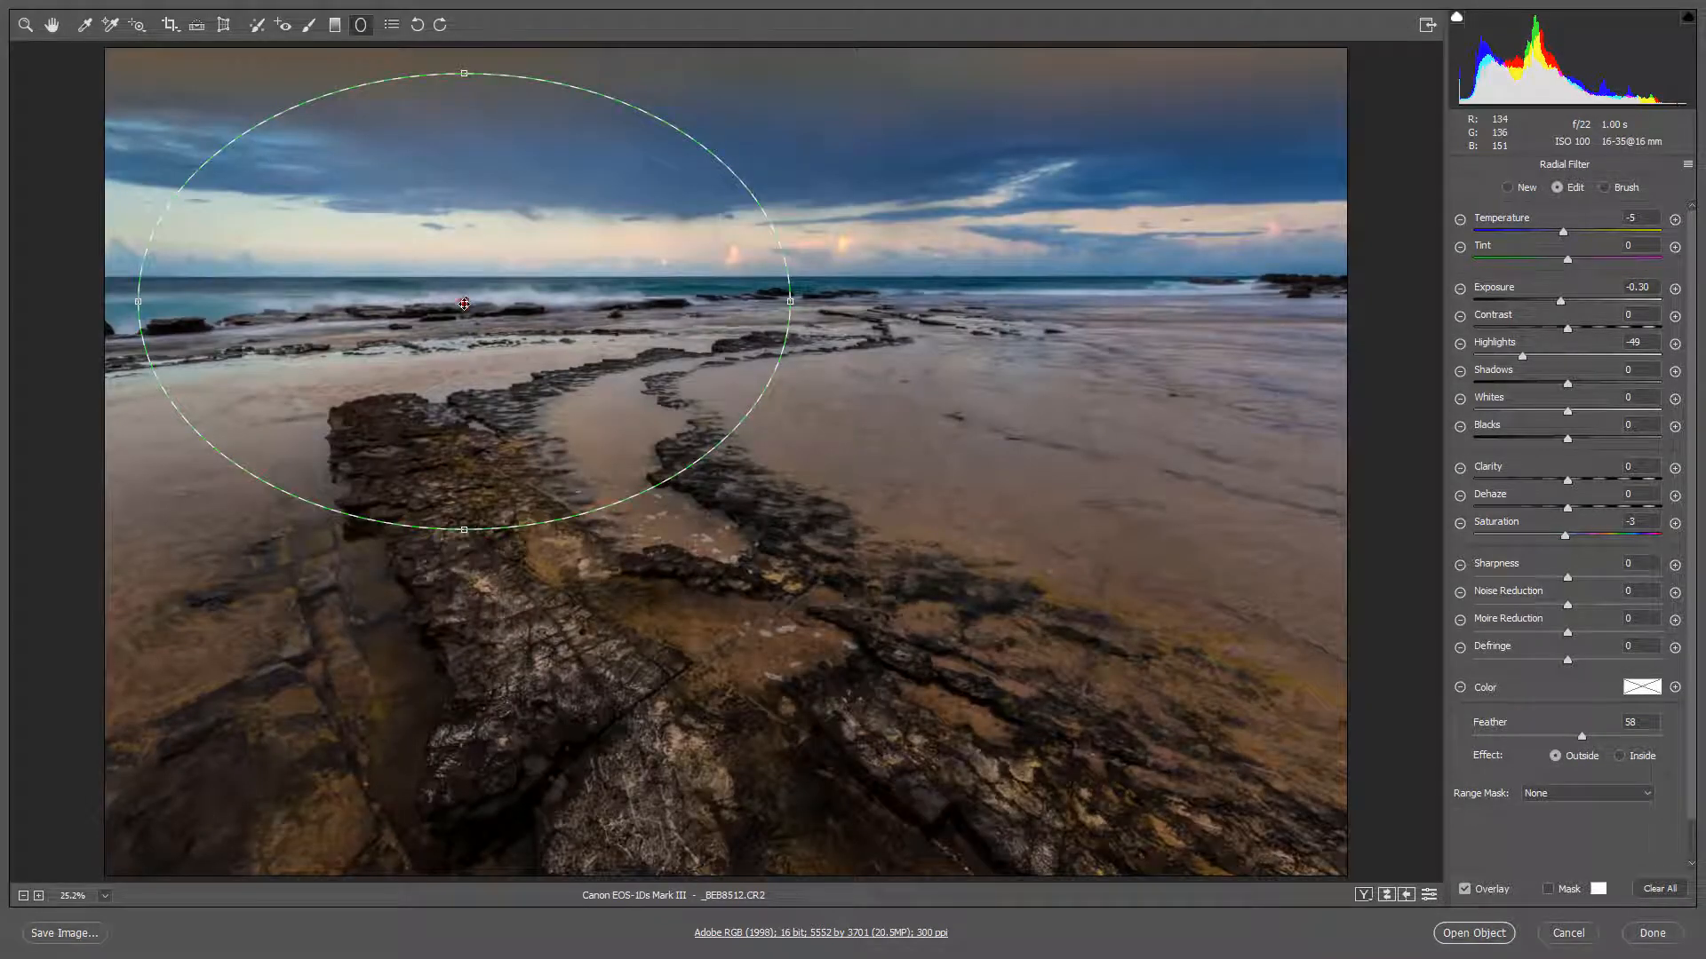
right_click(536, 284)
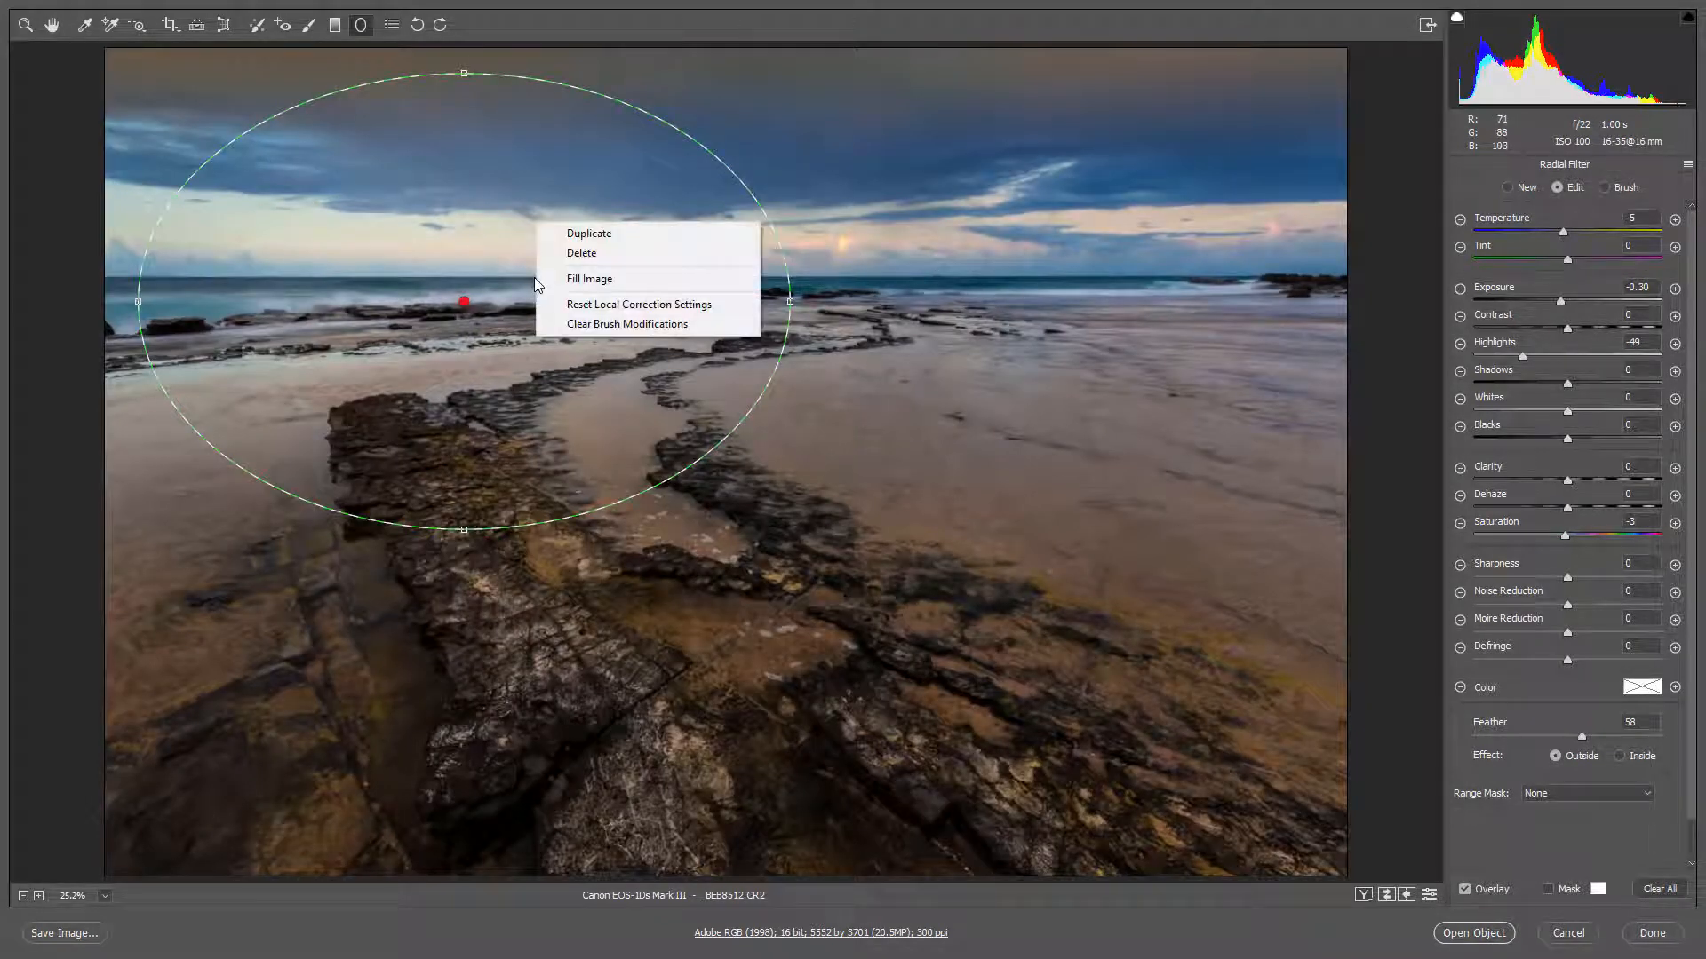
click(584, 305)
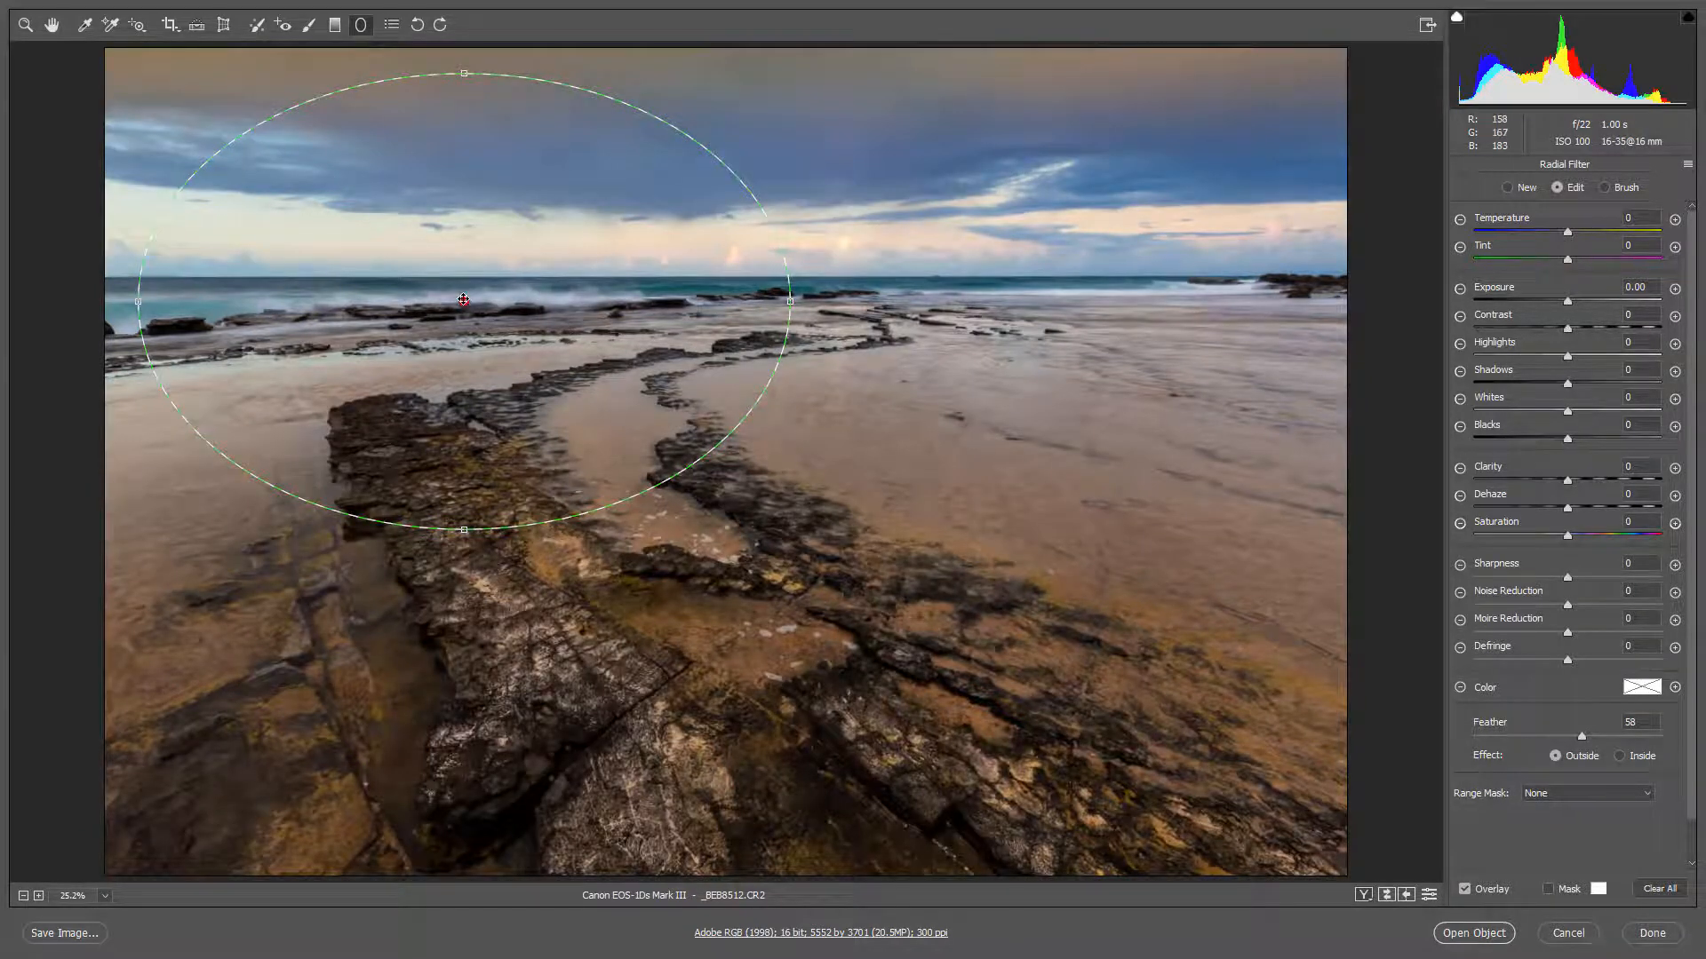
drag(475, 303, 753, 423)
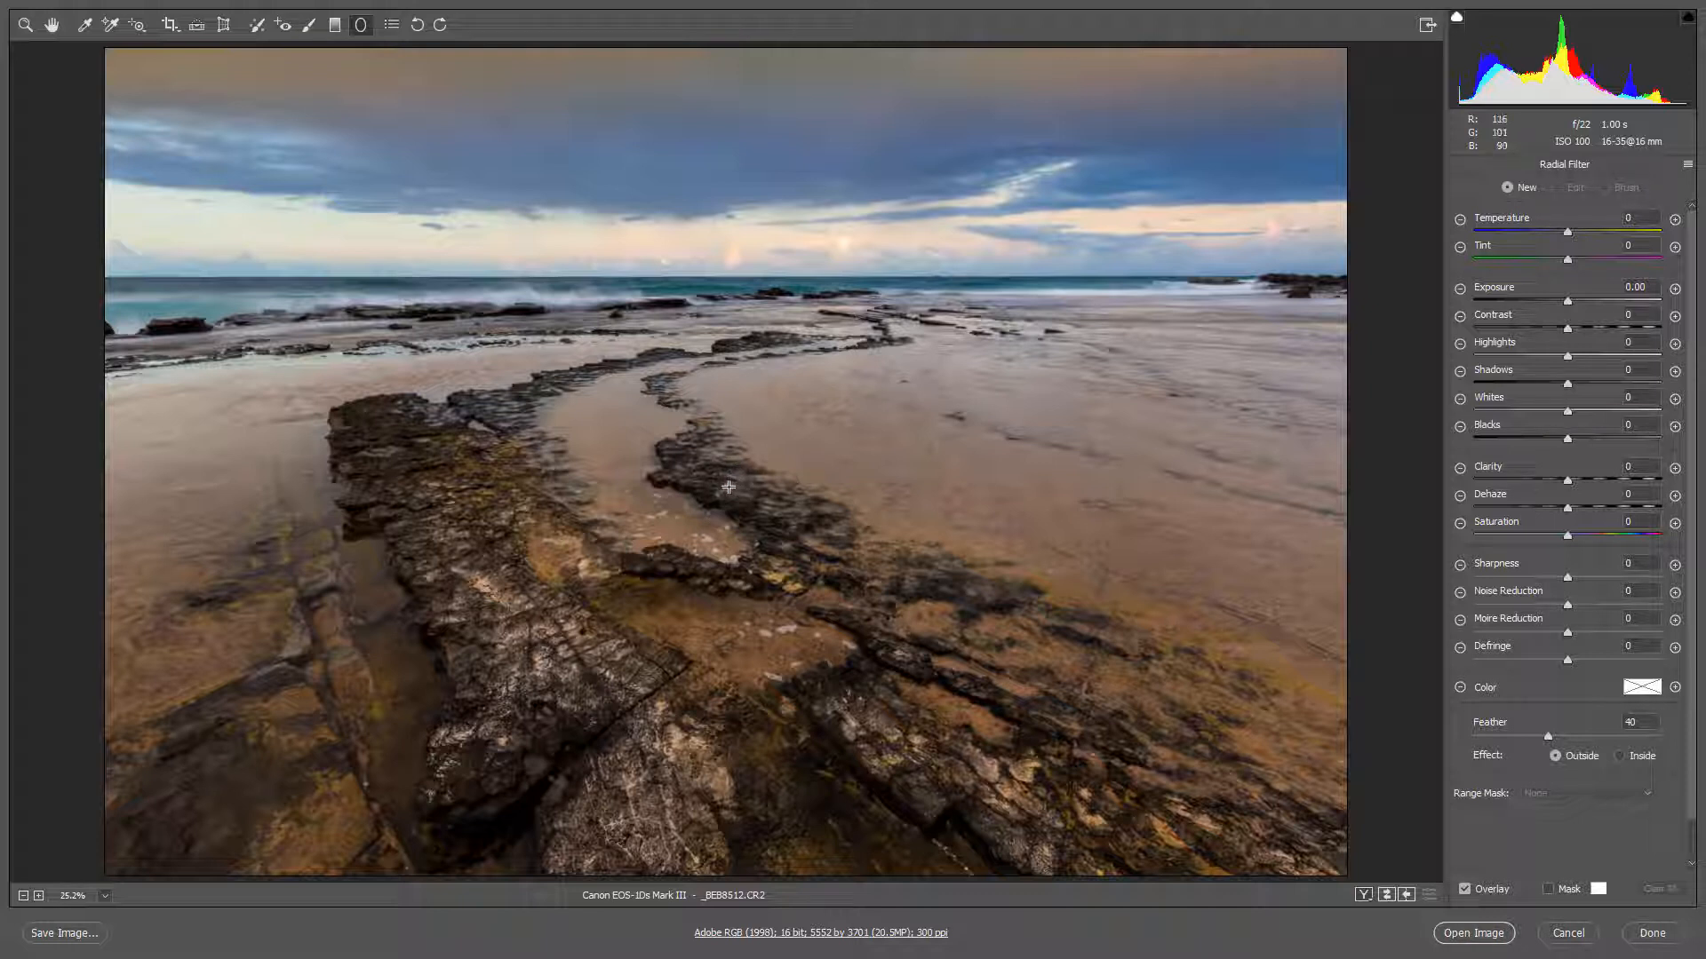
Step: Draw a radial filter by hand from the photo's centre and stretch and reposition its ellipse to roughly reach the image edges
drag(729, 484, 1145, 683)
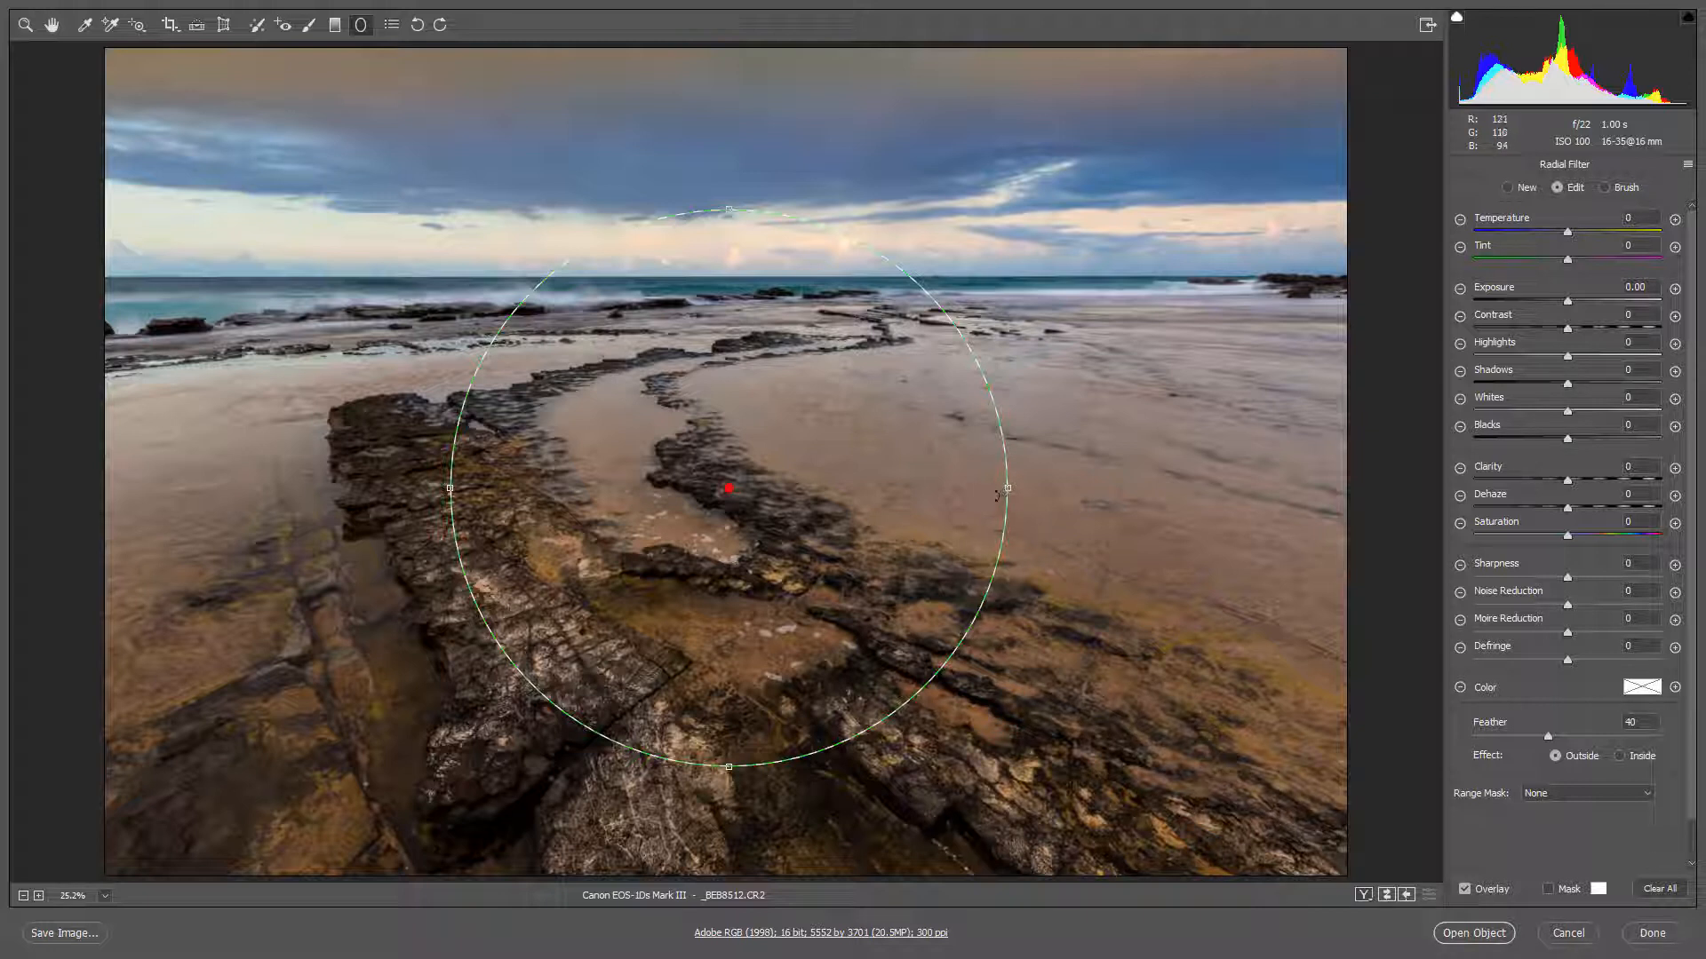
drag(1002, 488, 1317, 482)
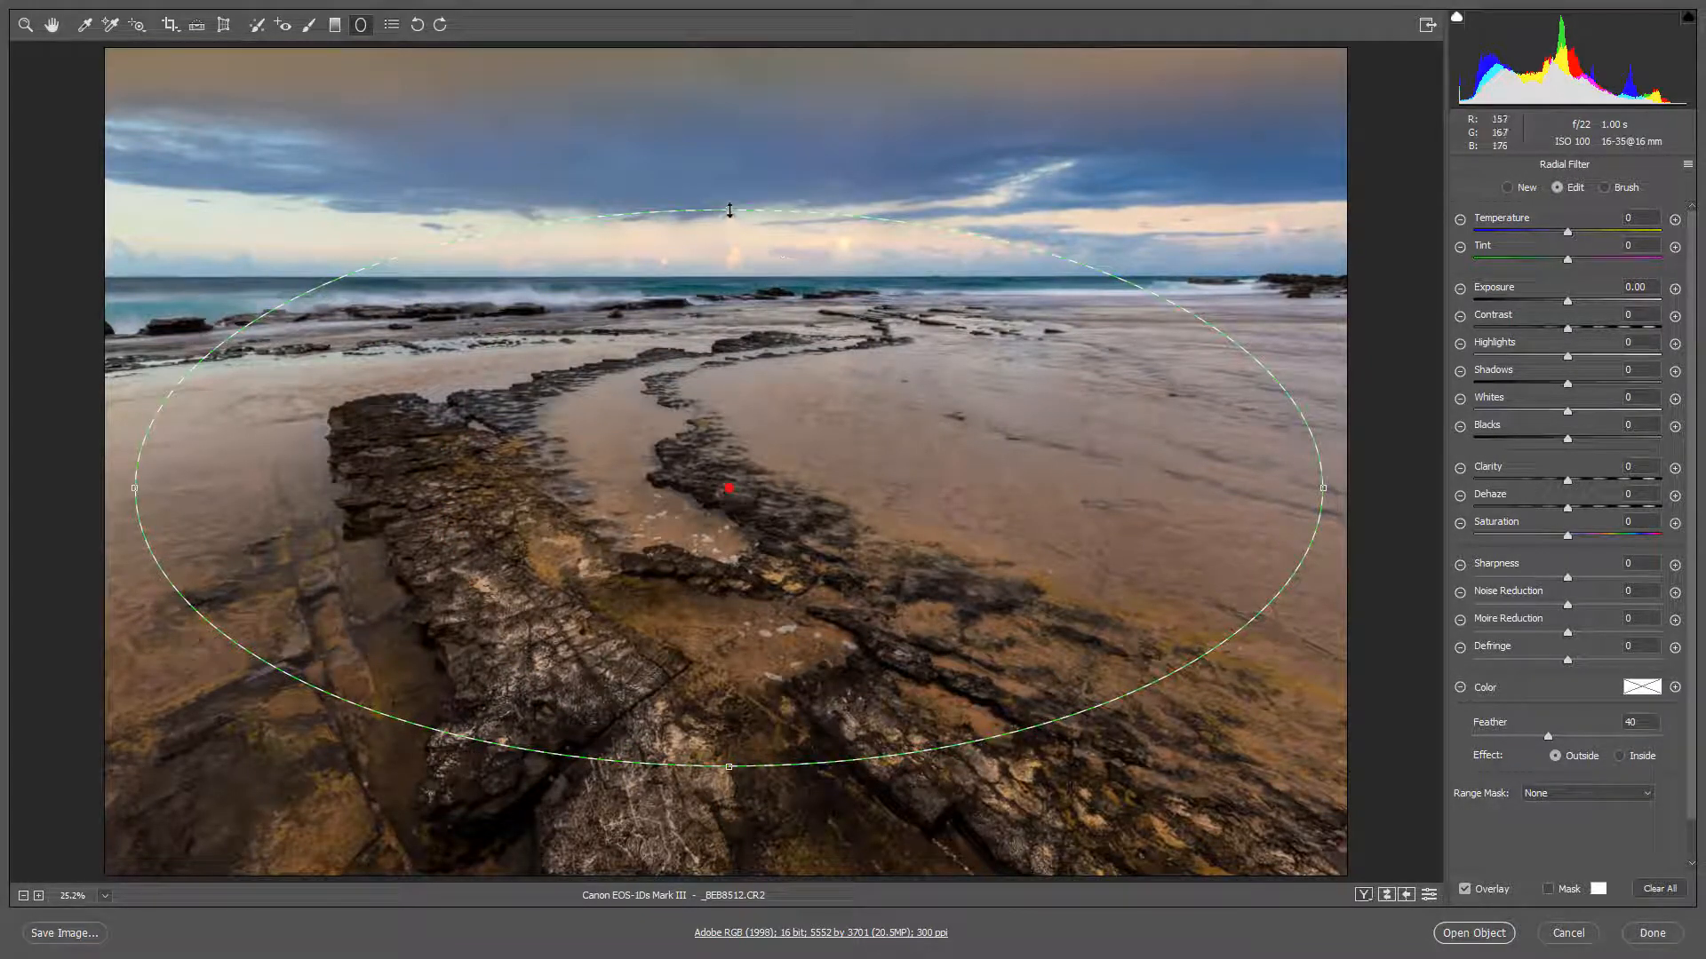
drag(732, 202, 729, 105)
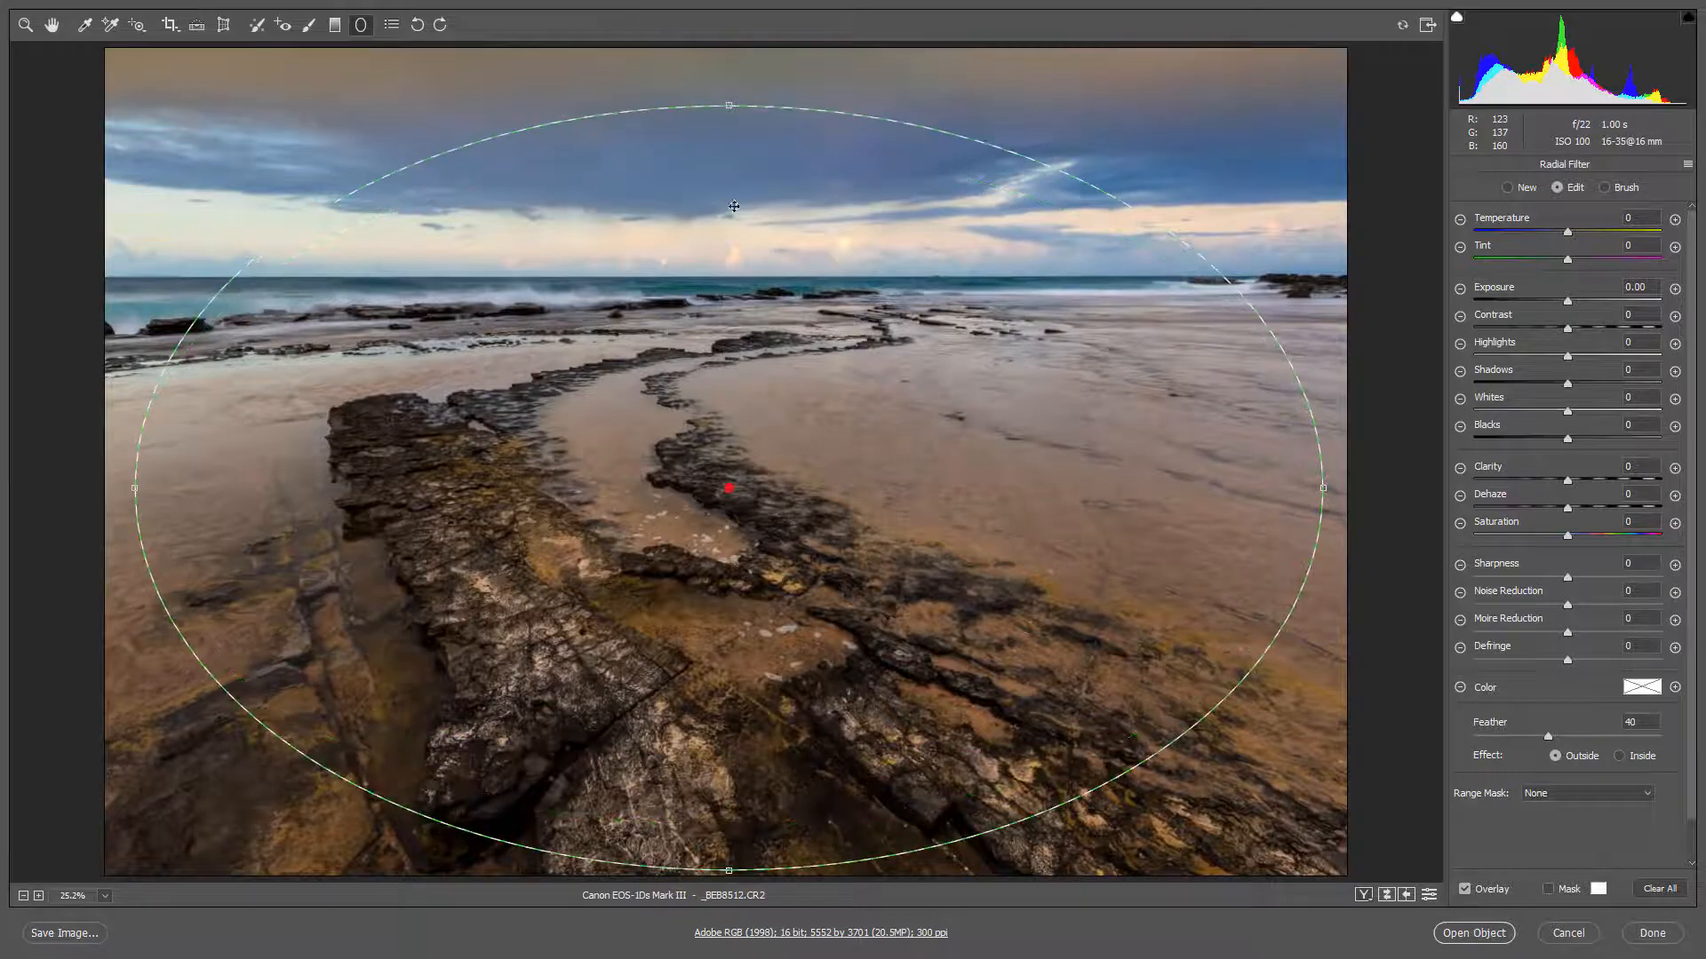
drag(728, 488, 730, 461)
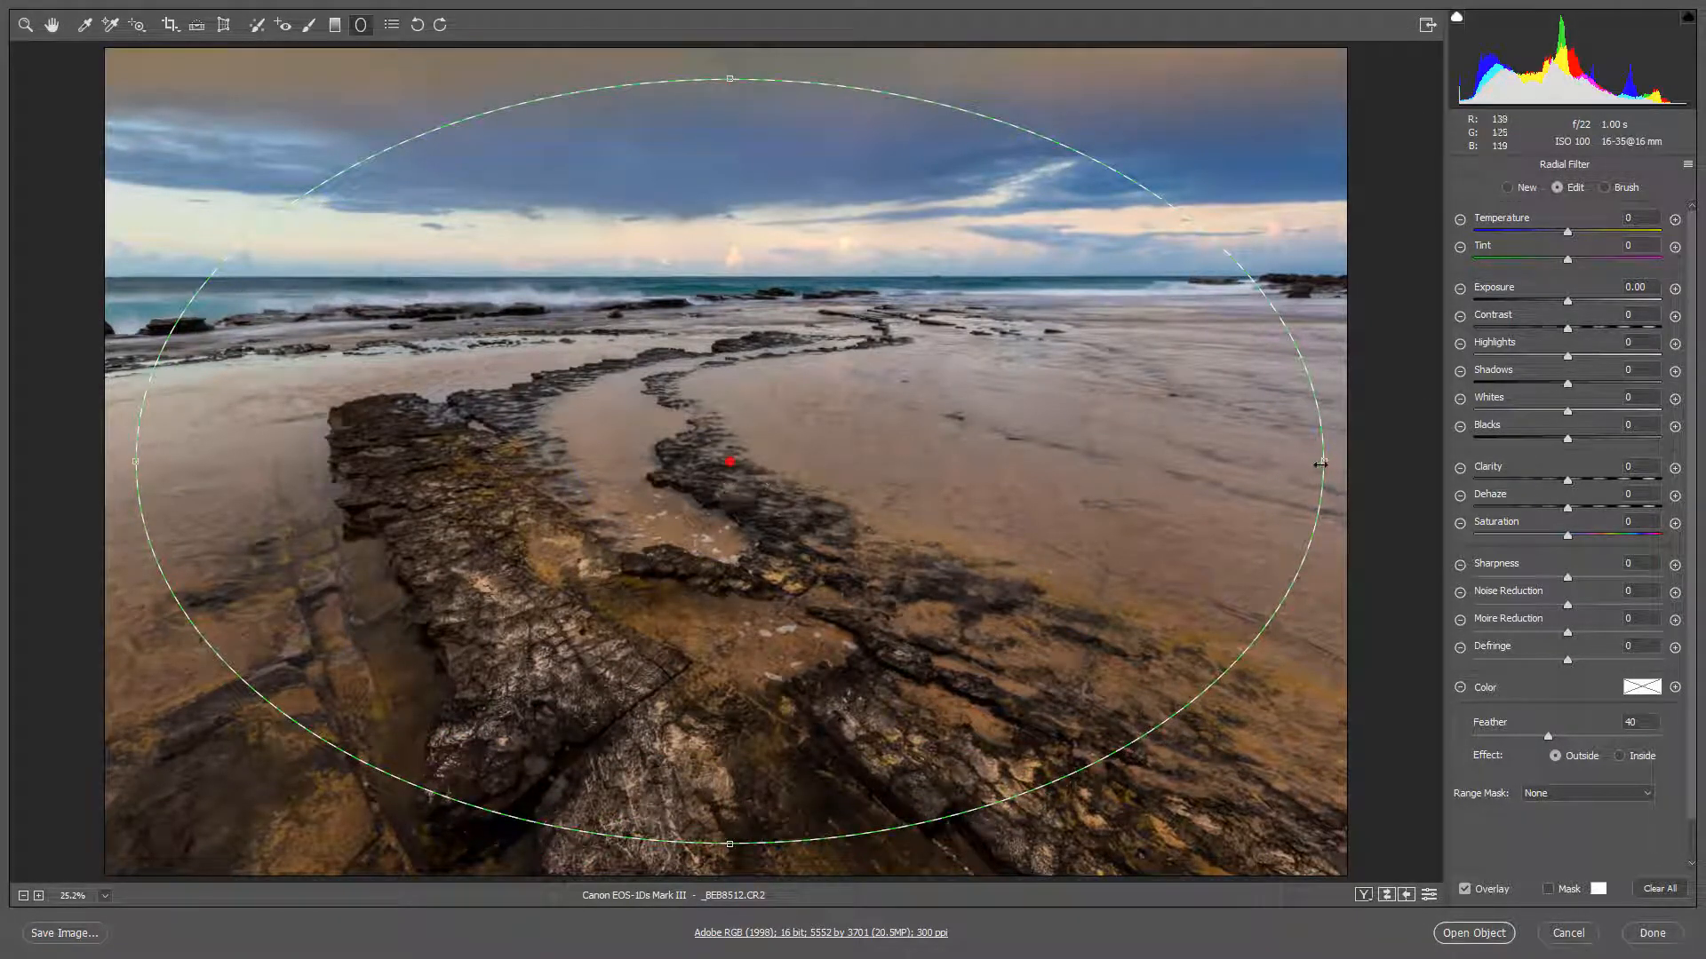
drag(1321, 463, 1382, 462)
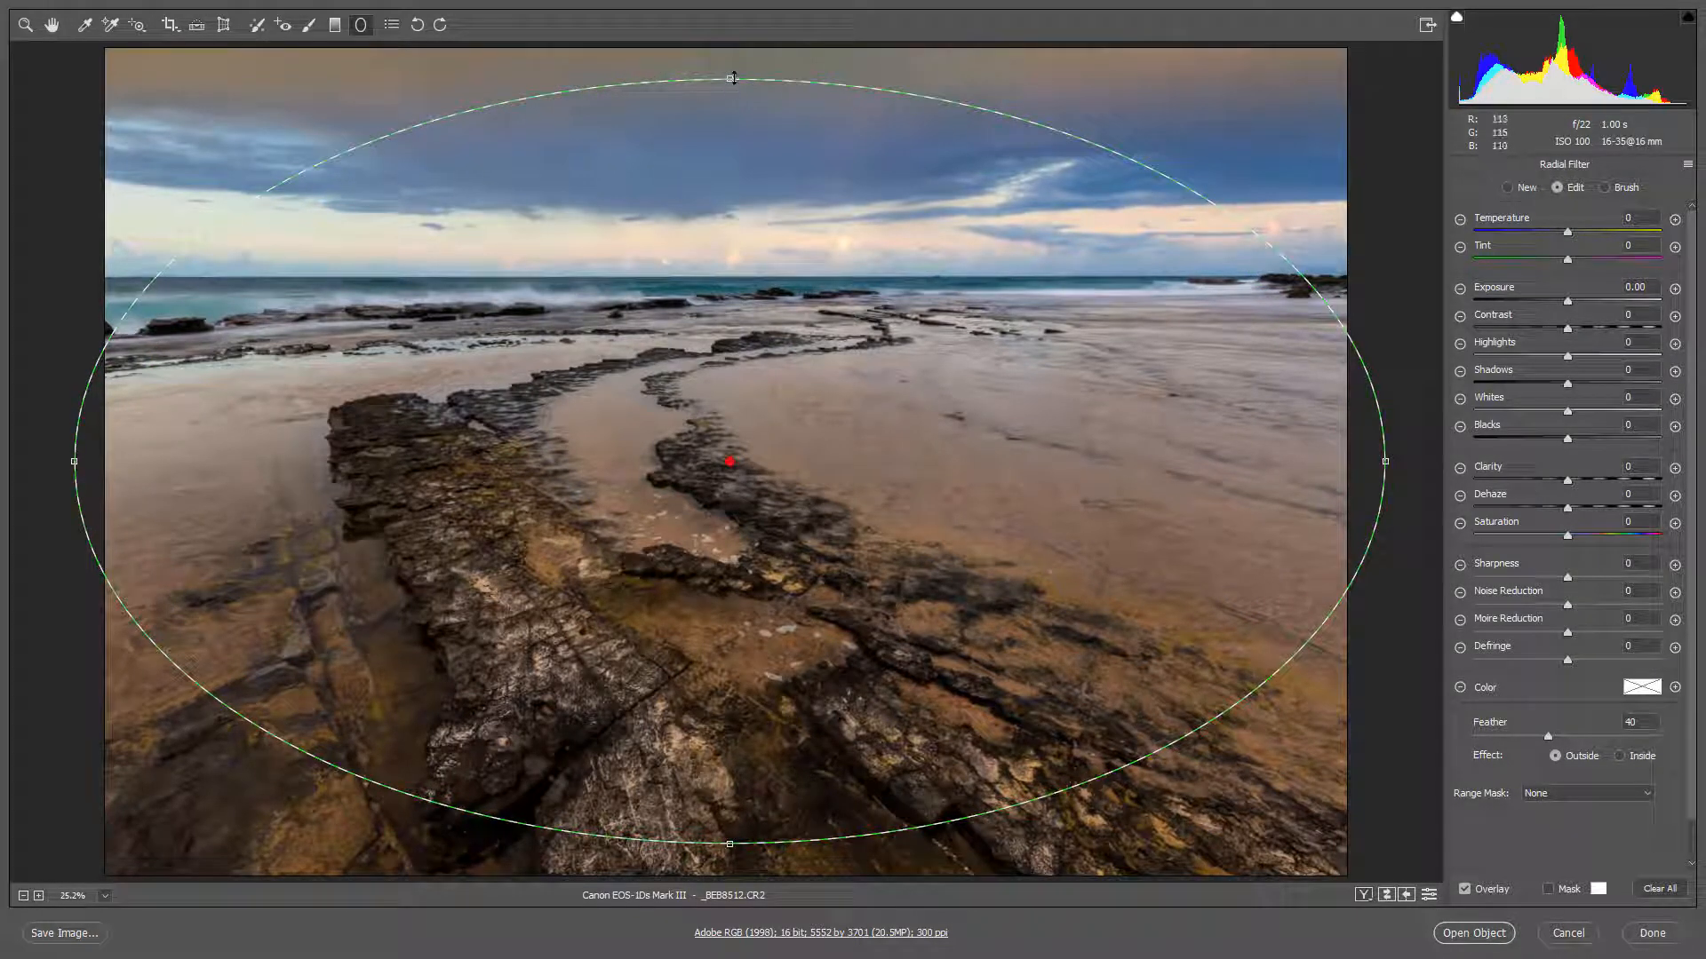
drag(733, 78, 734, 40)
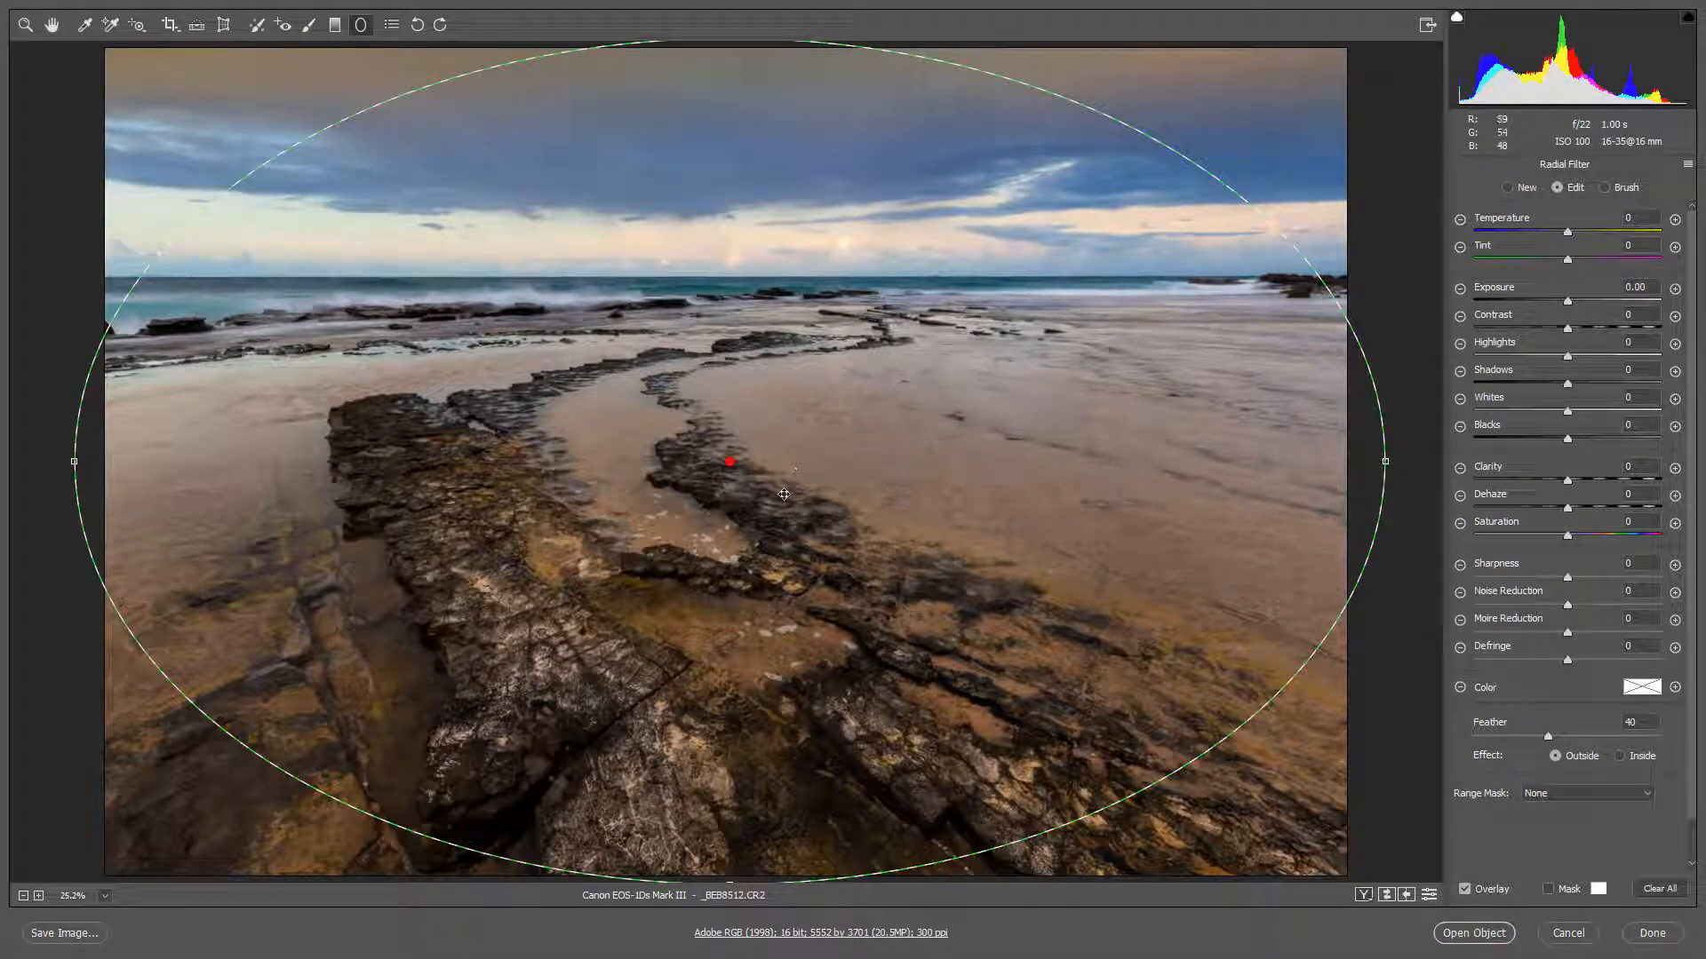
Step: Replace the hand-sized radial filter with one fitted automatically to the image frame, leaving Range Mask at None
key(Delete)
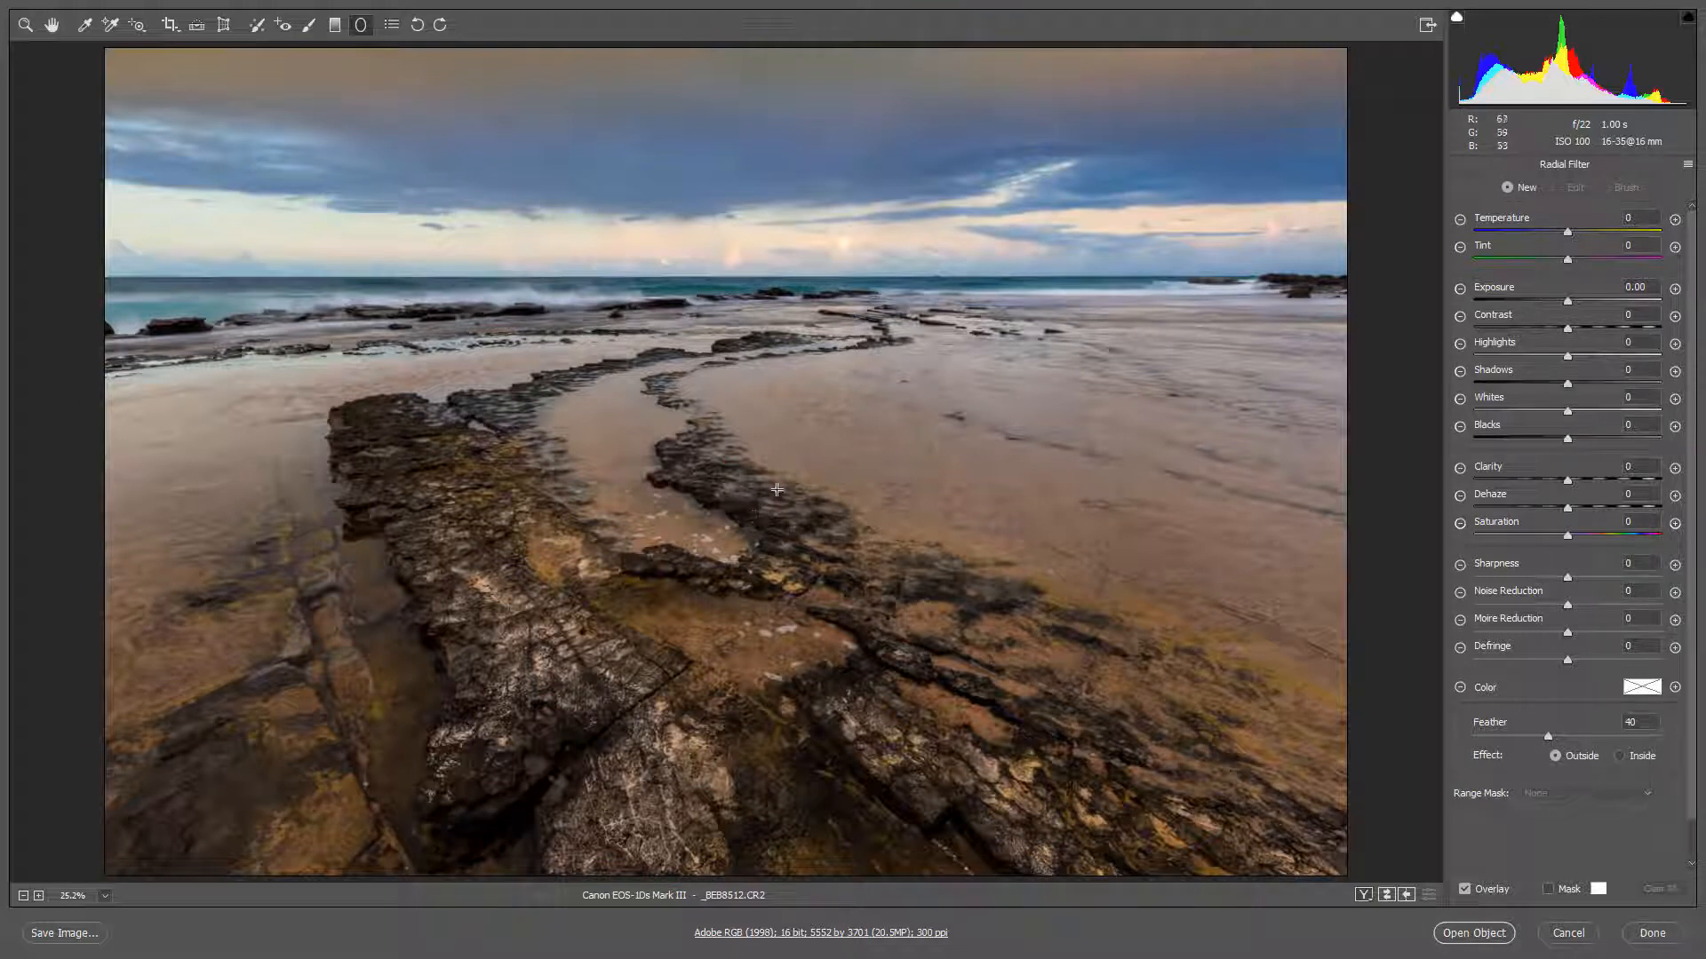
ctrl+double_click(734, 470)
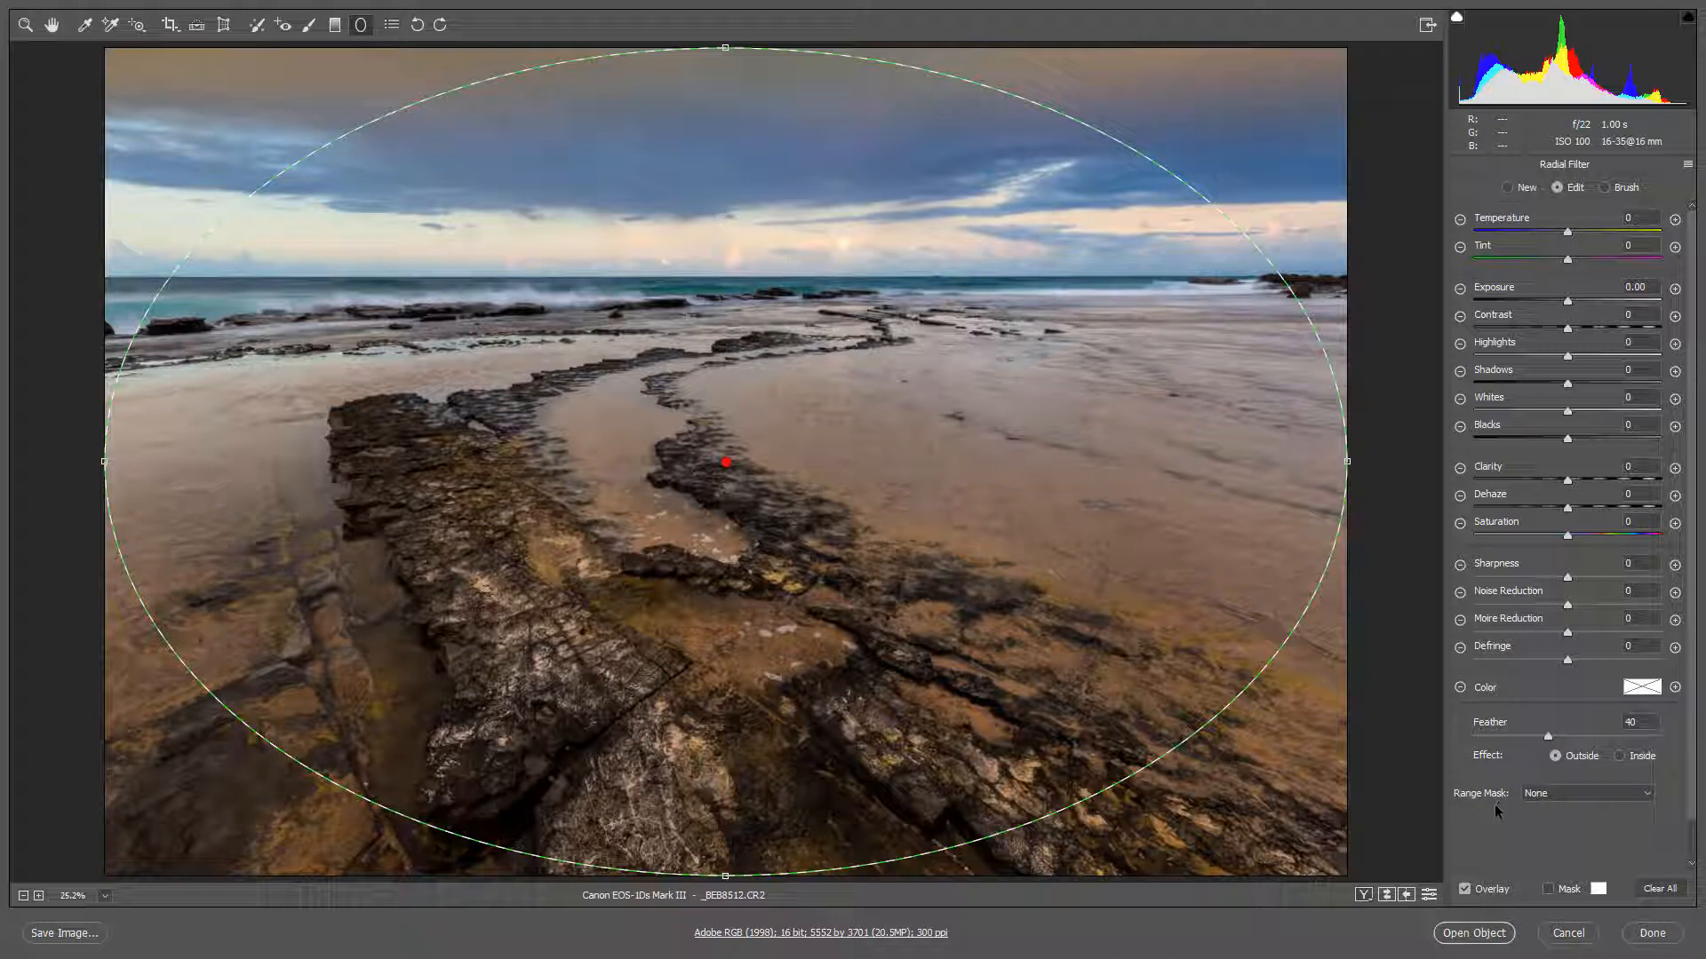
click(1646, 795)
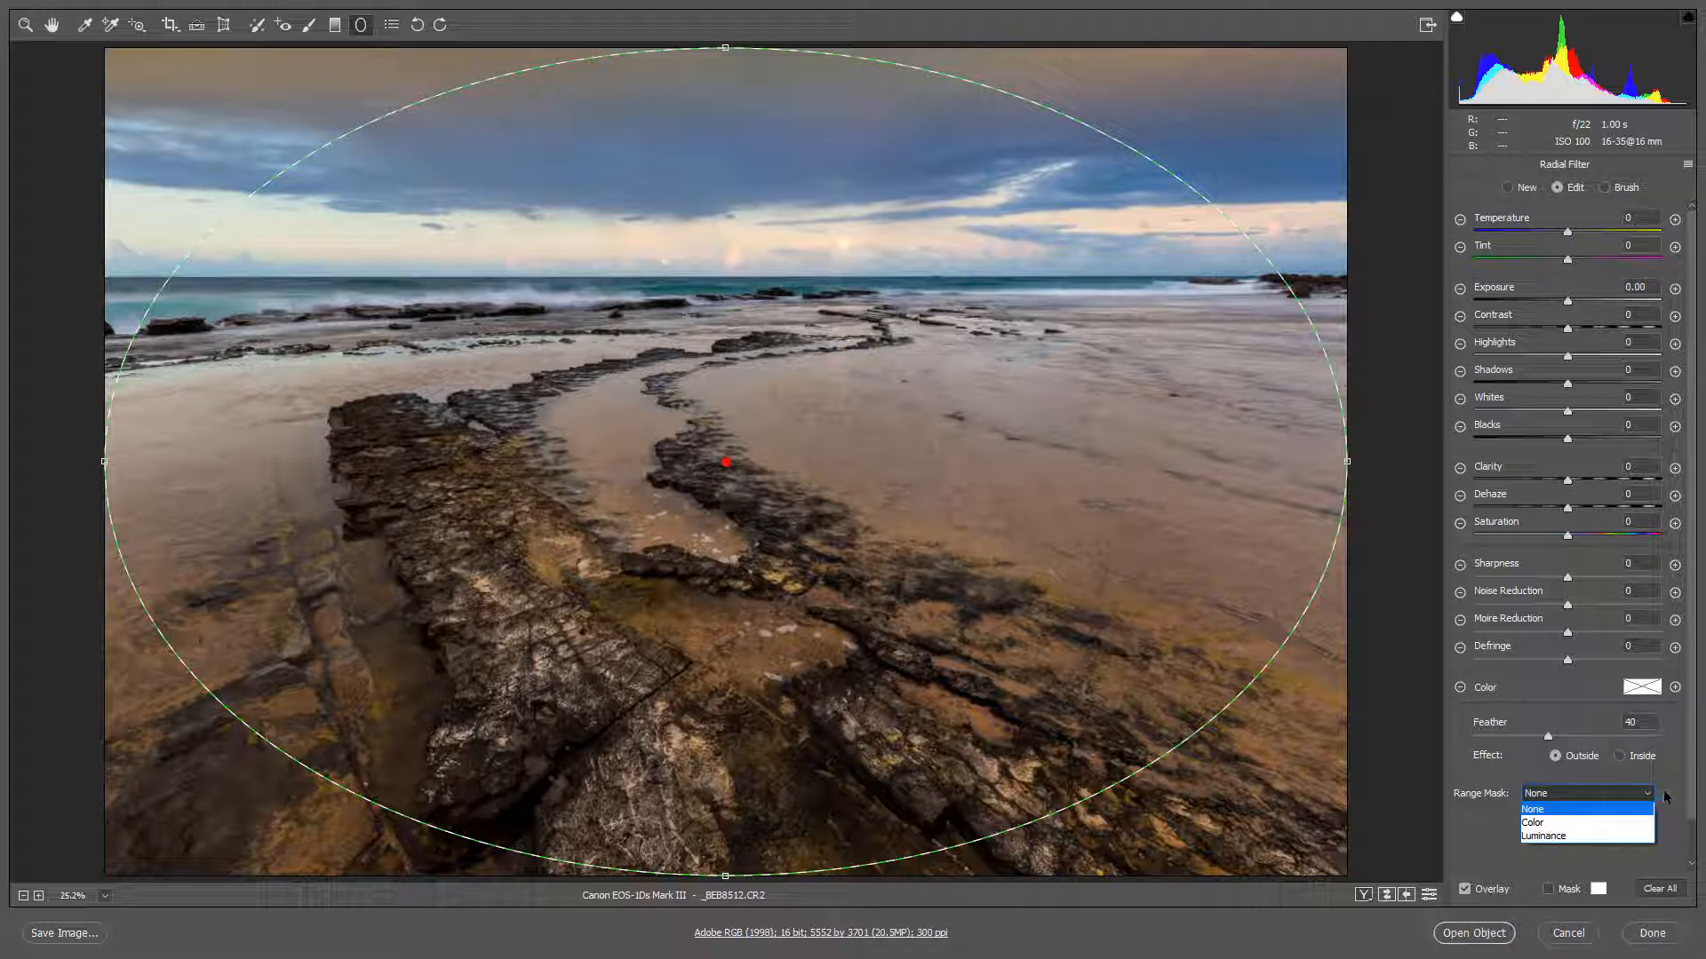
click(1657, 797)
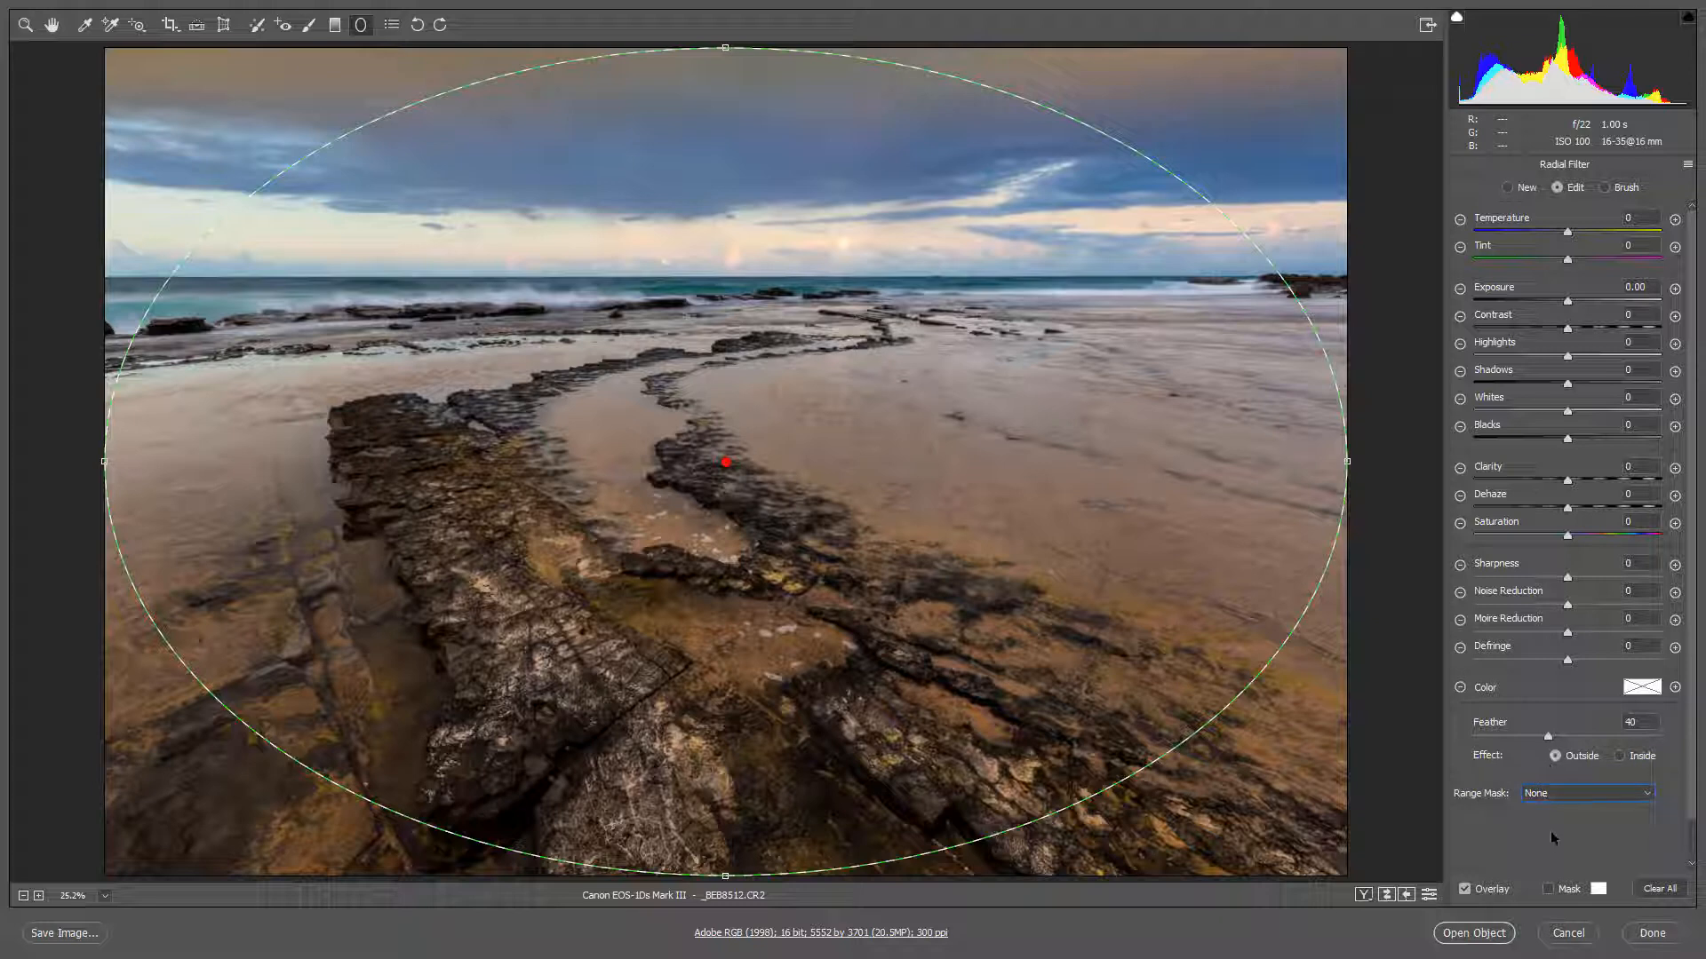
Step: Preview the filter's mask with feather at 0 and 100, set the feather to 34, and hide the mask
click(1547, 889)
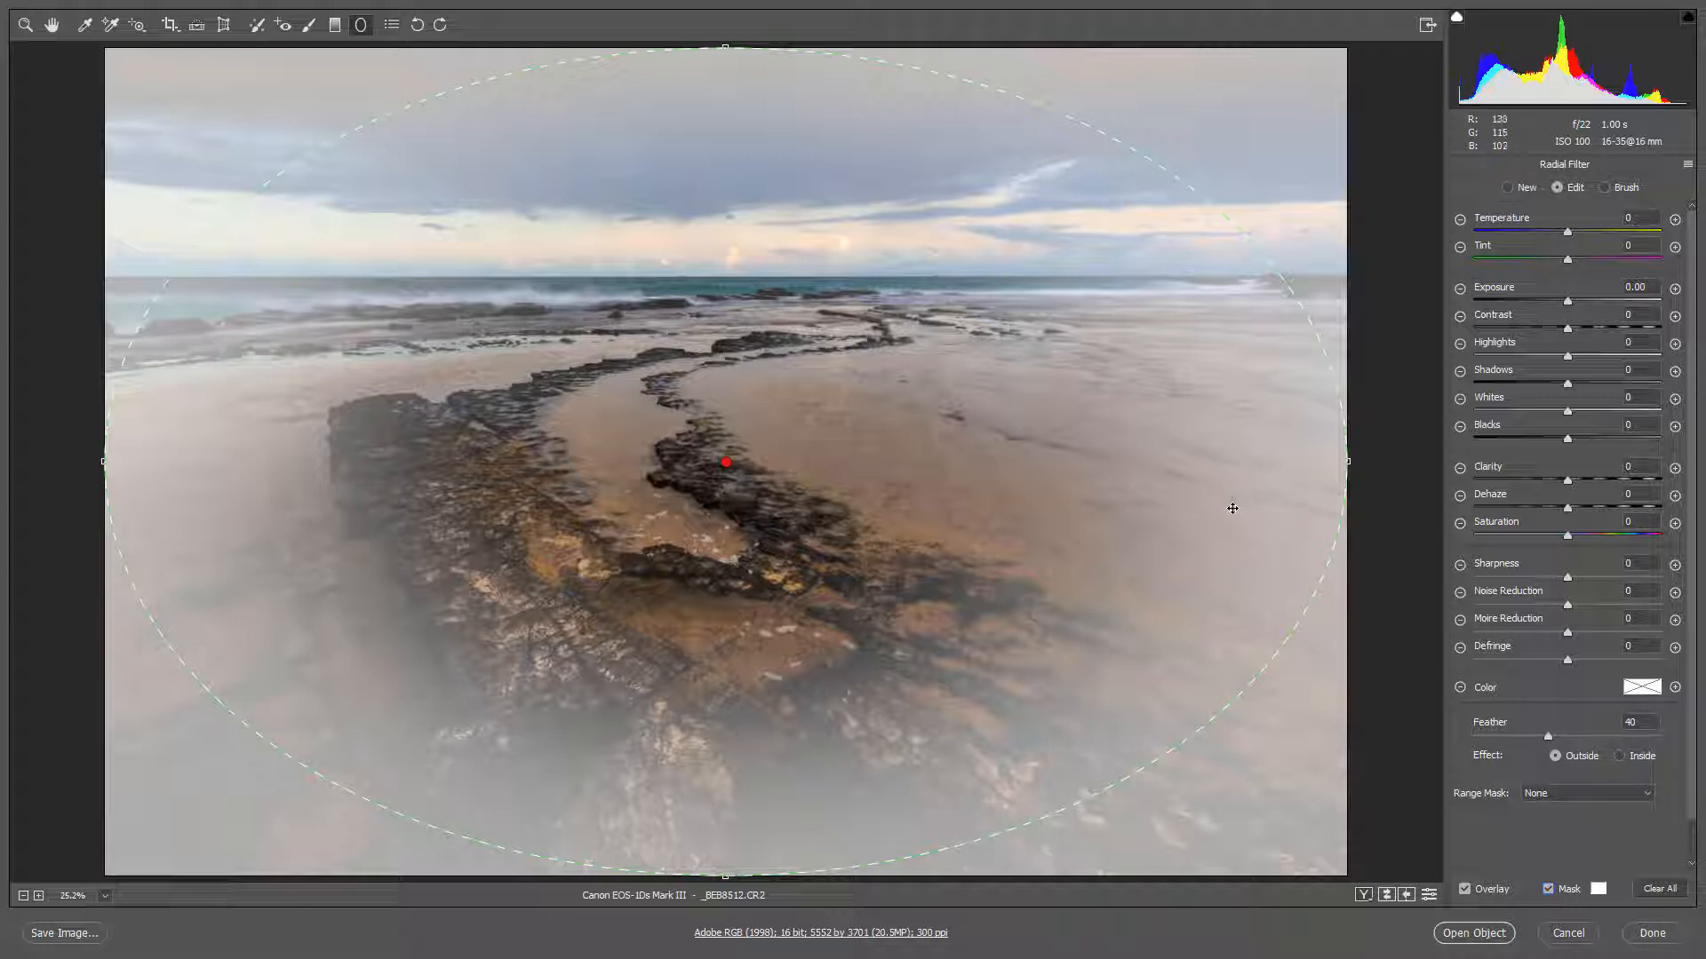
click(1472, 738)
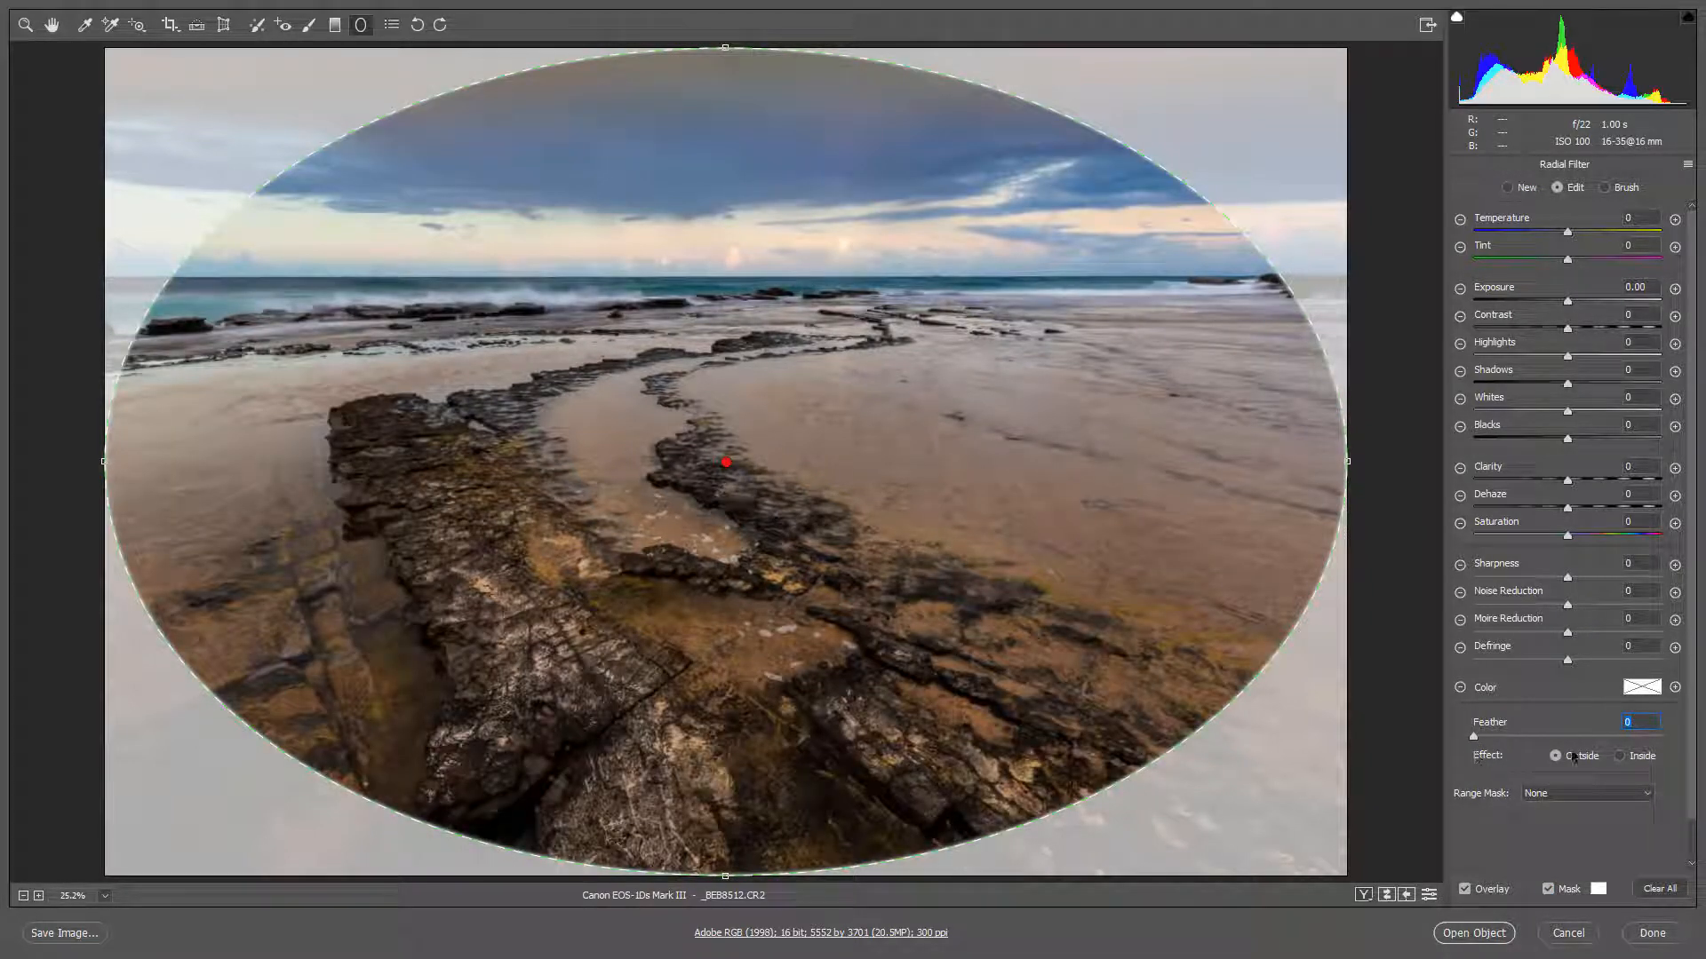
click(1659, 738)
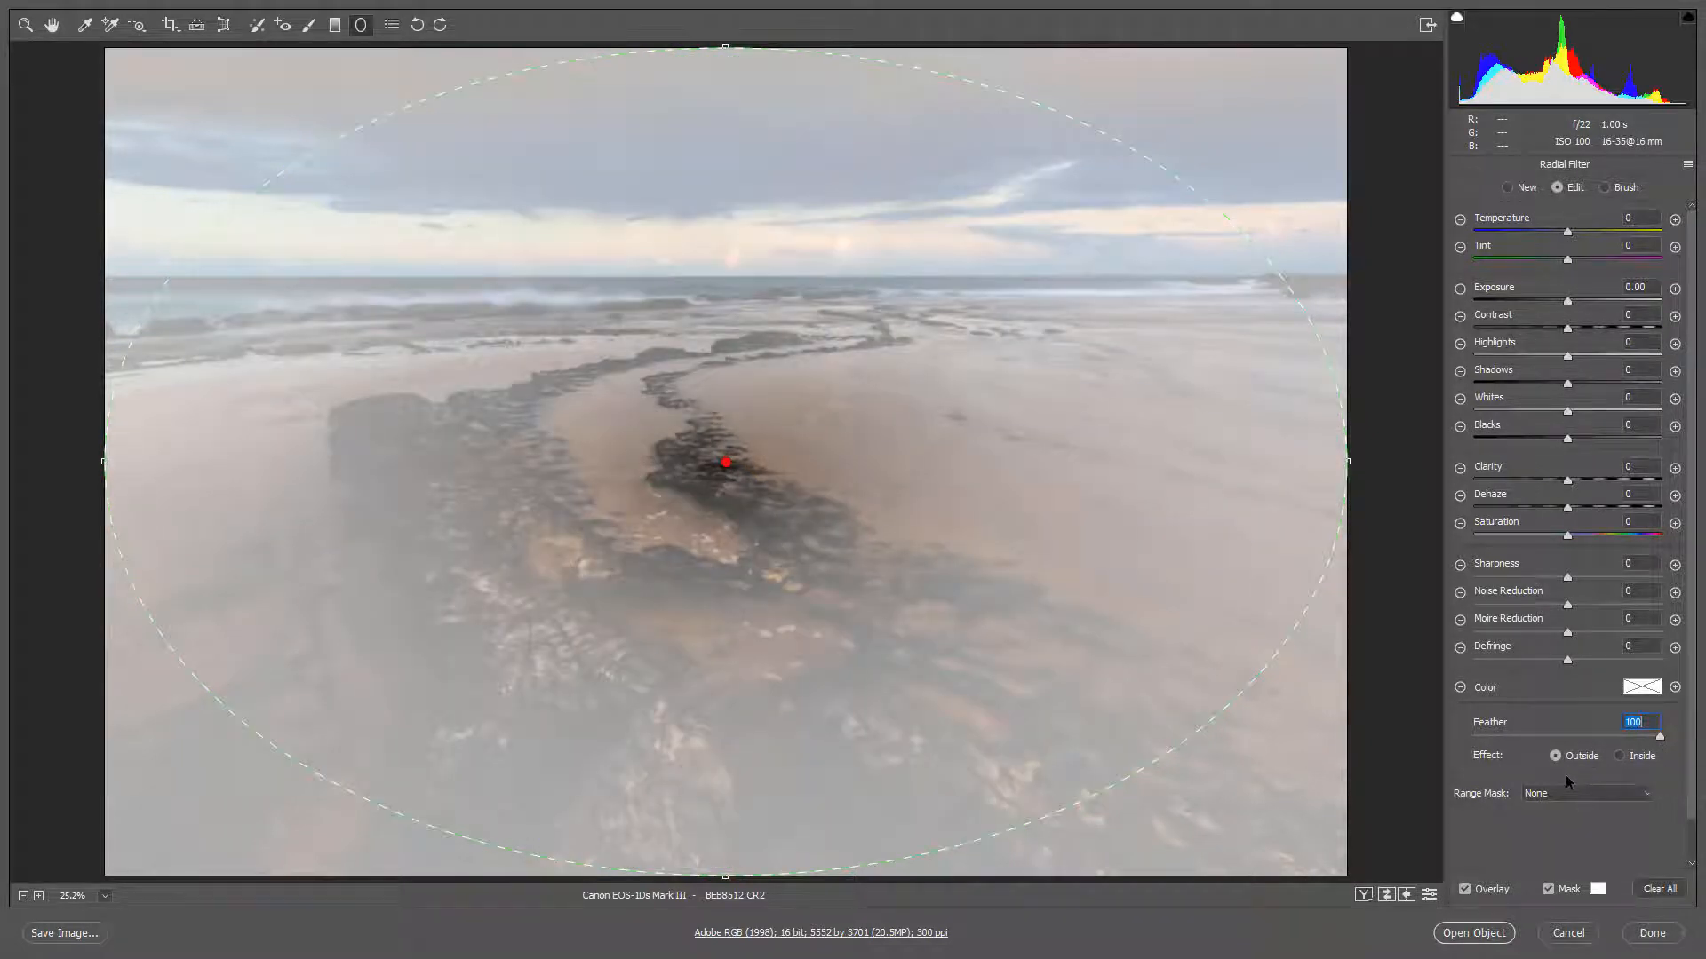
click(1545, 737)
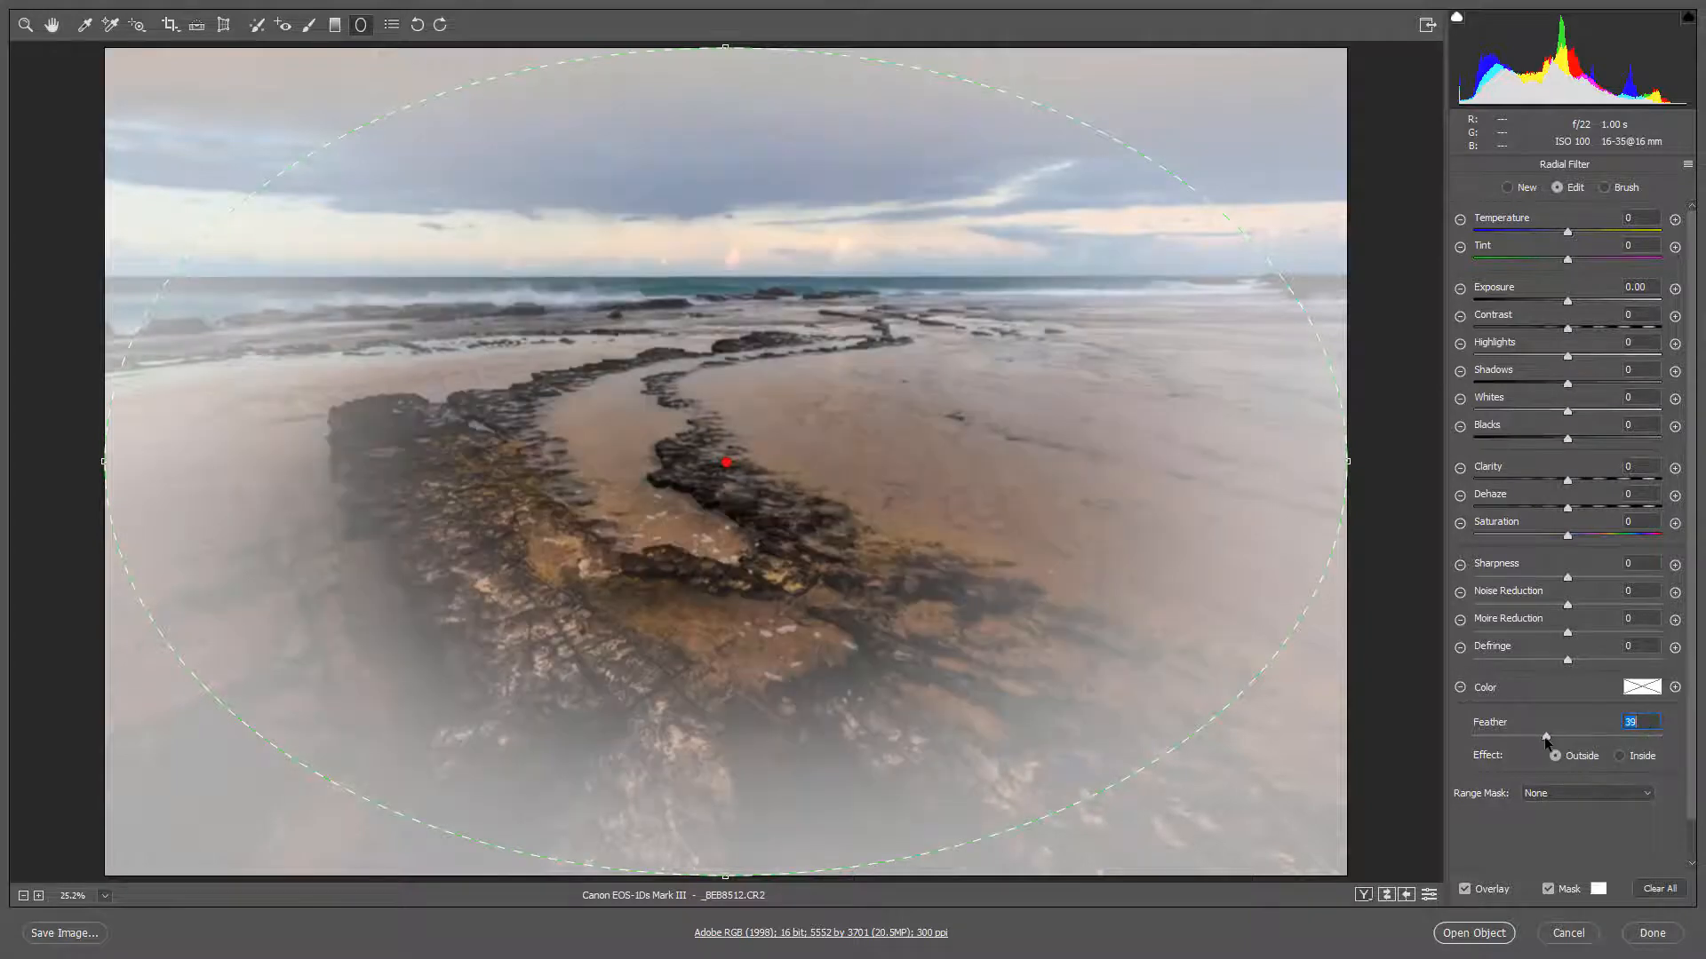
drag(1547, 740, 1535, 739)
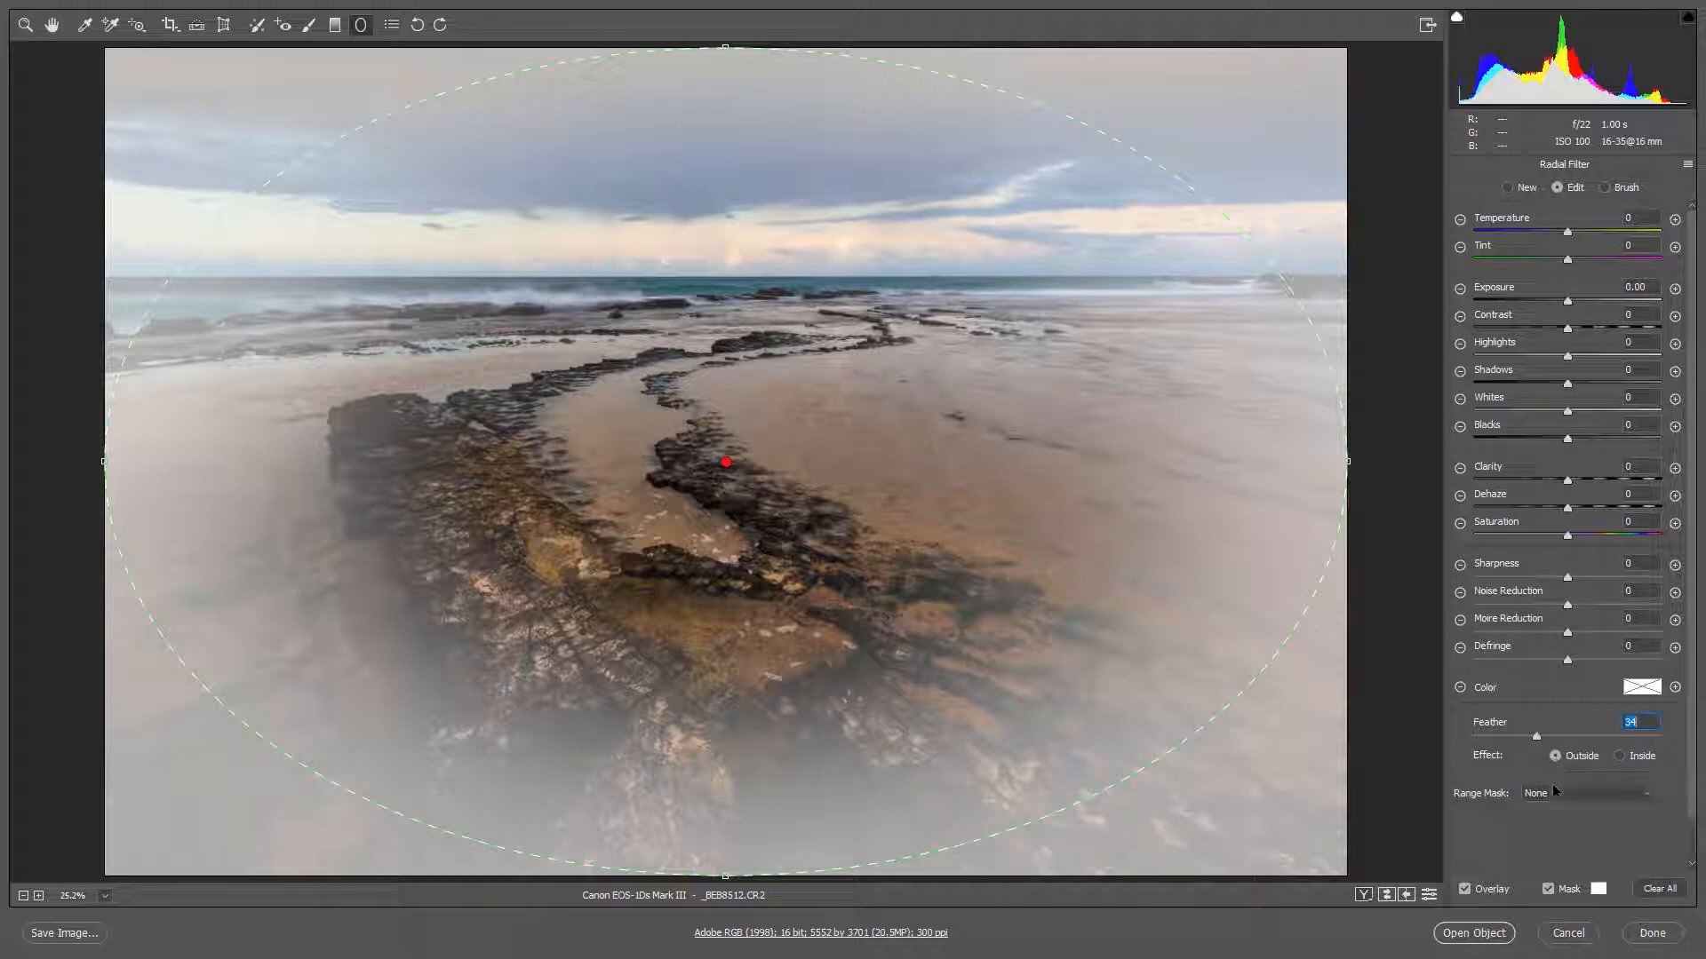
click(1547, 889)
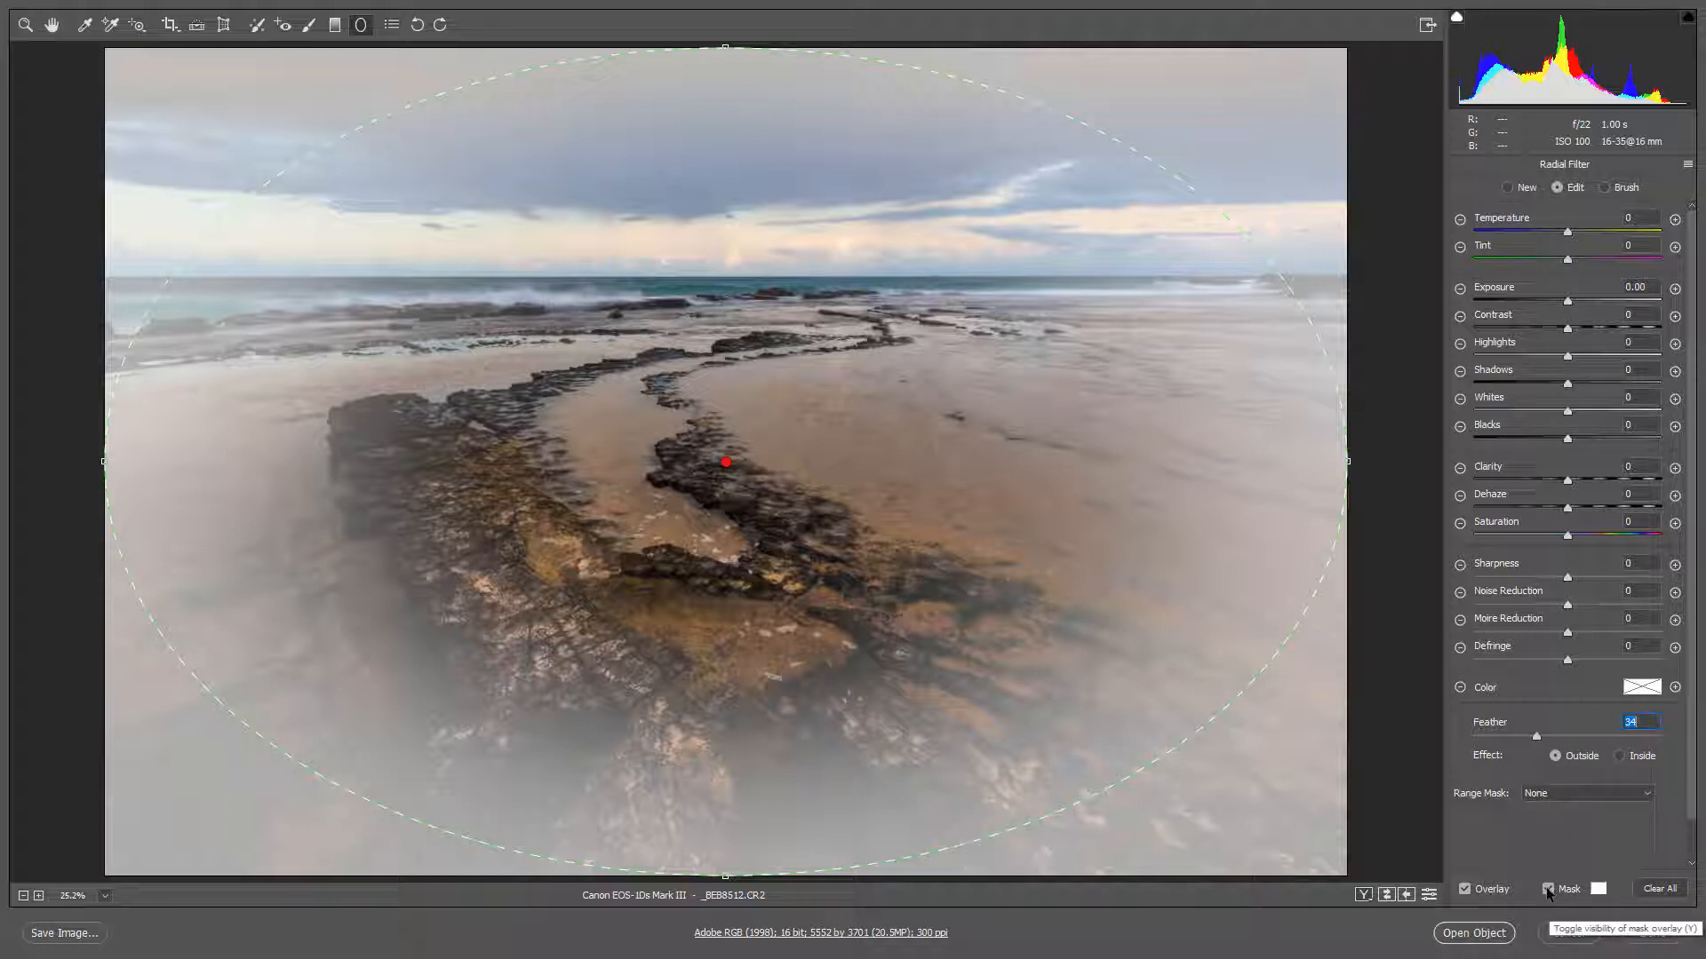
click(1547, 889)
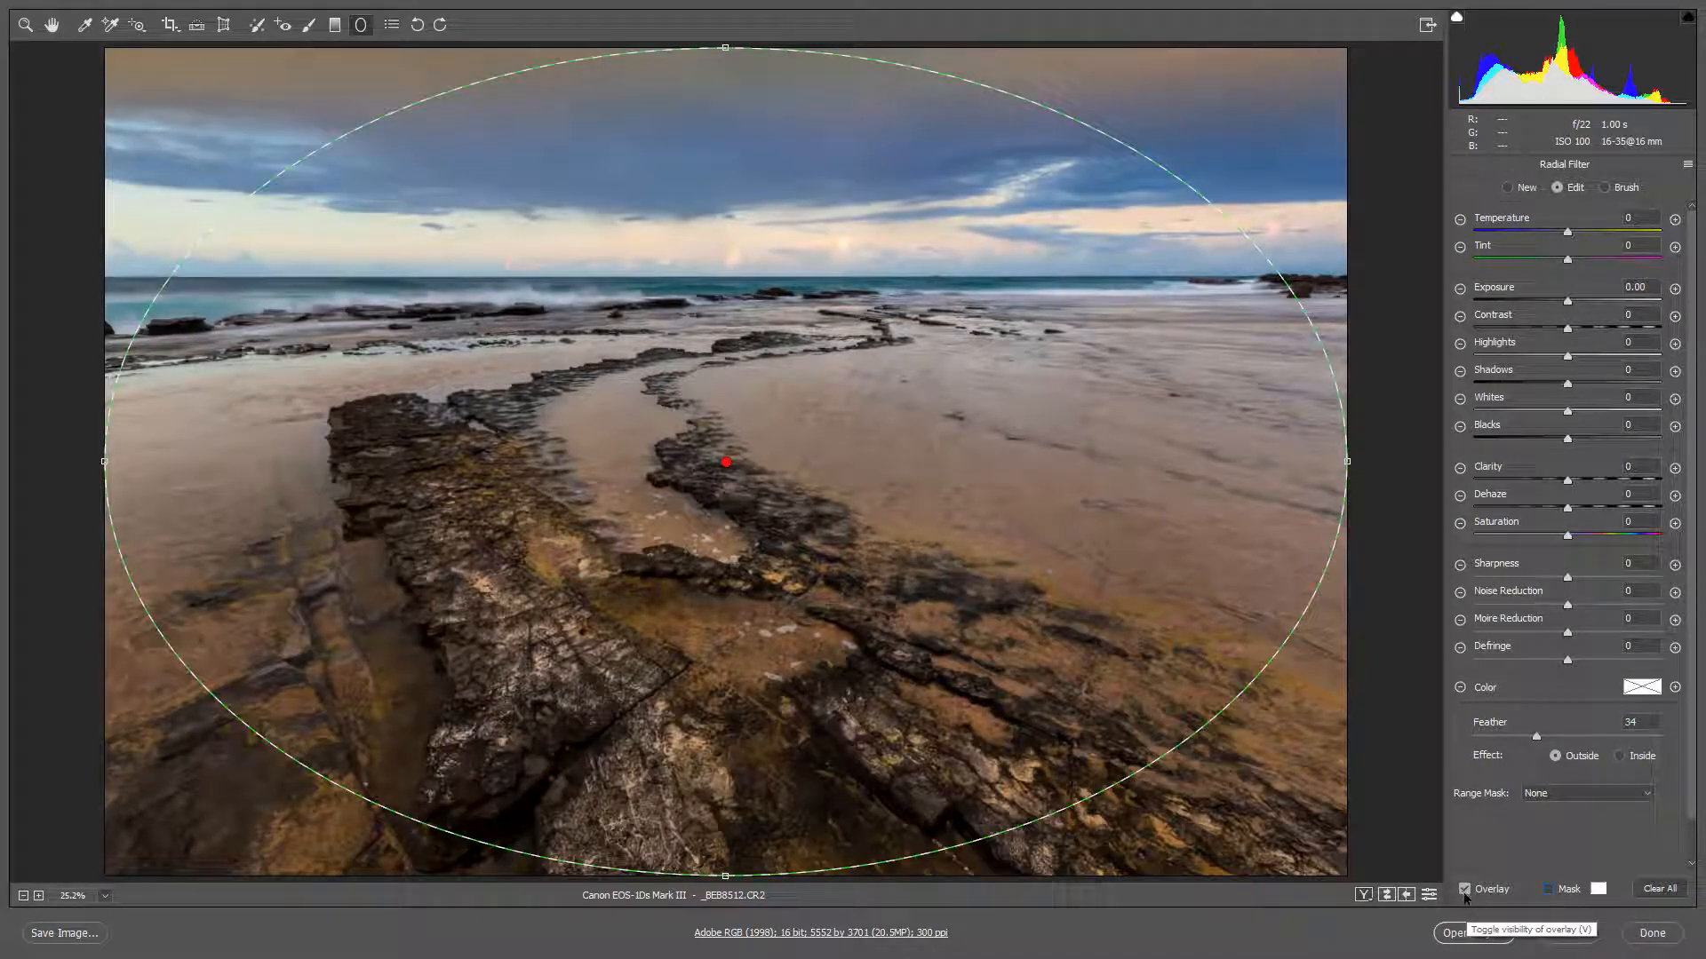
Step: Toggle the radial filter's outline overlay and leave it hidden
click(1465, 890)
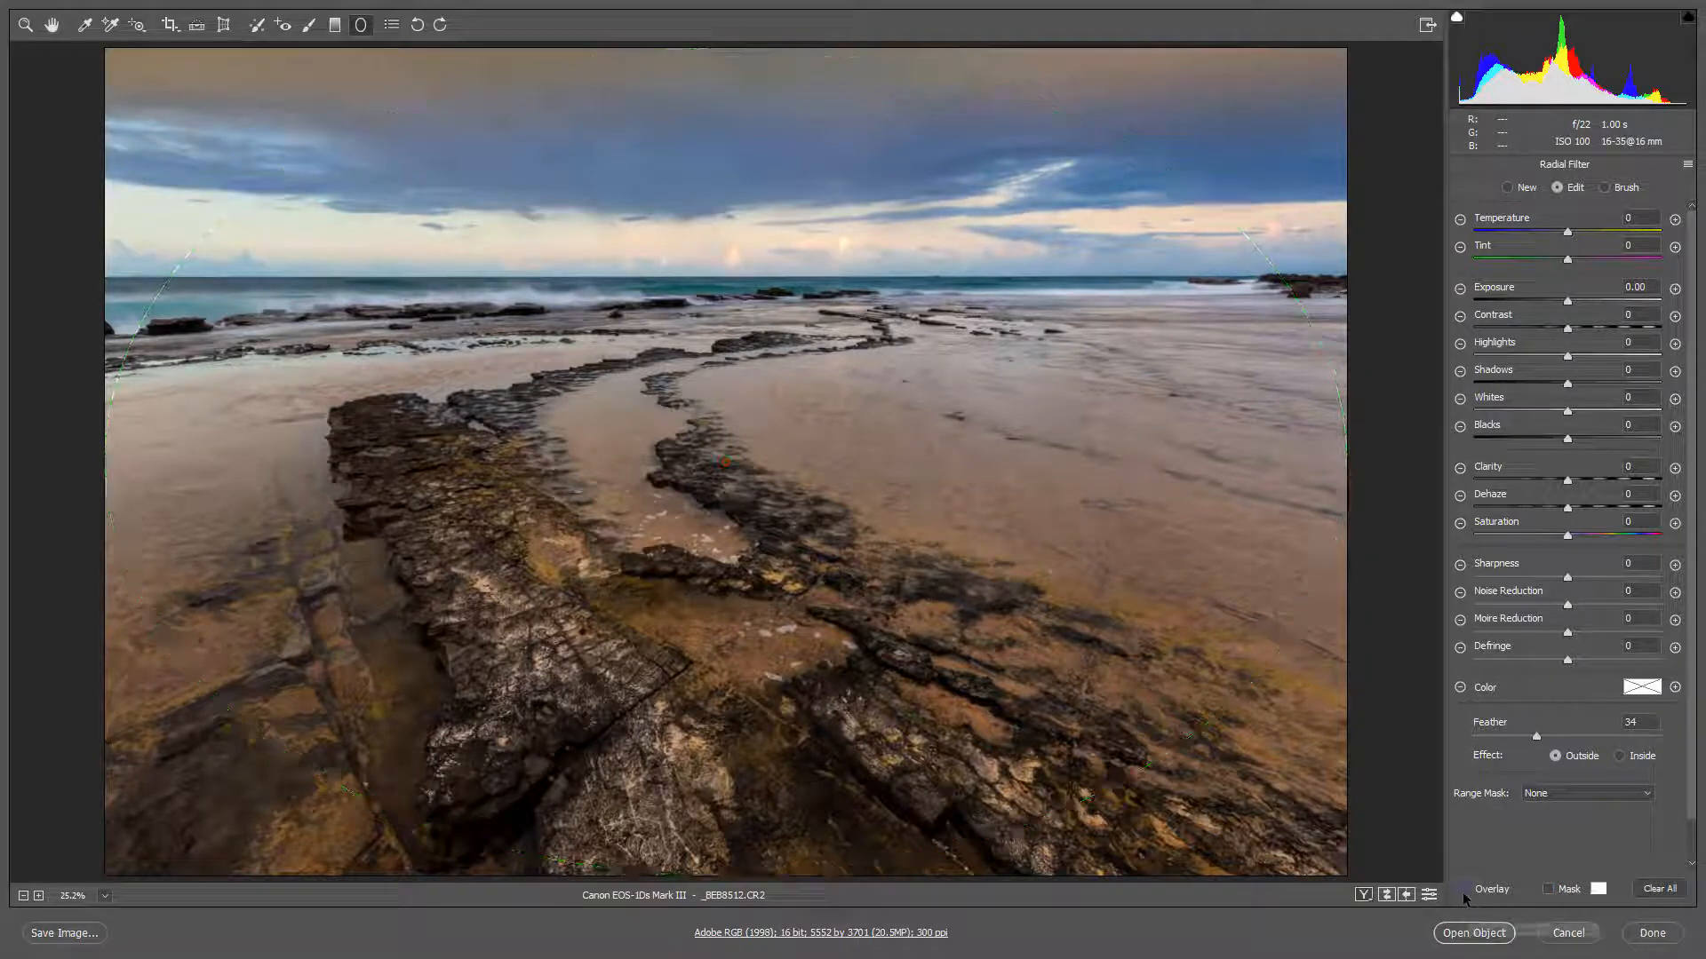
click(1465, 890)
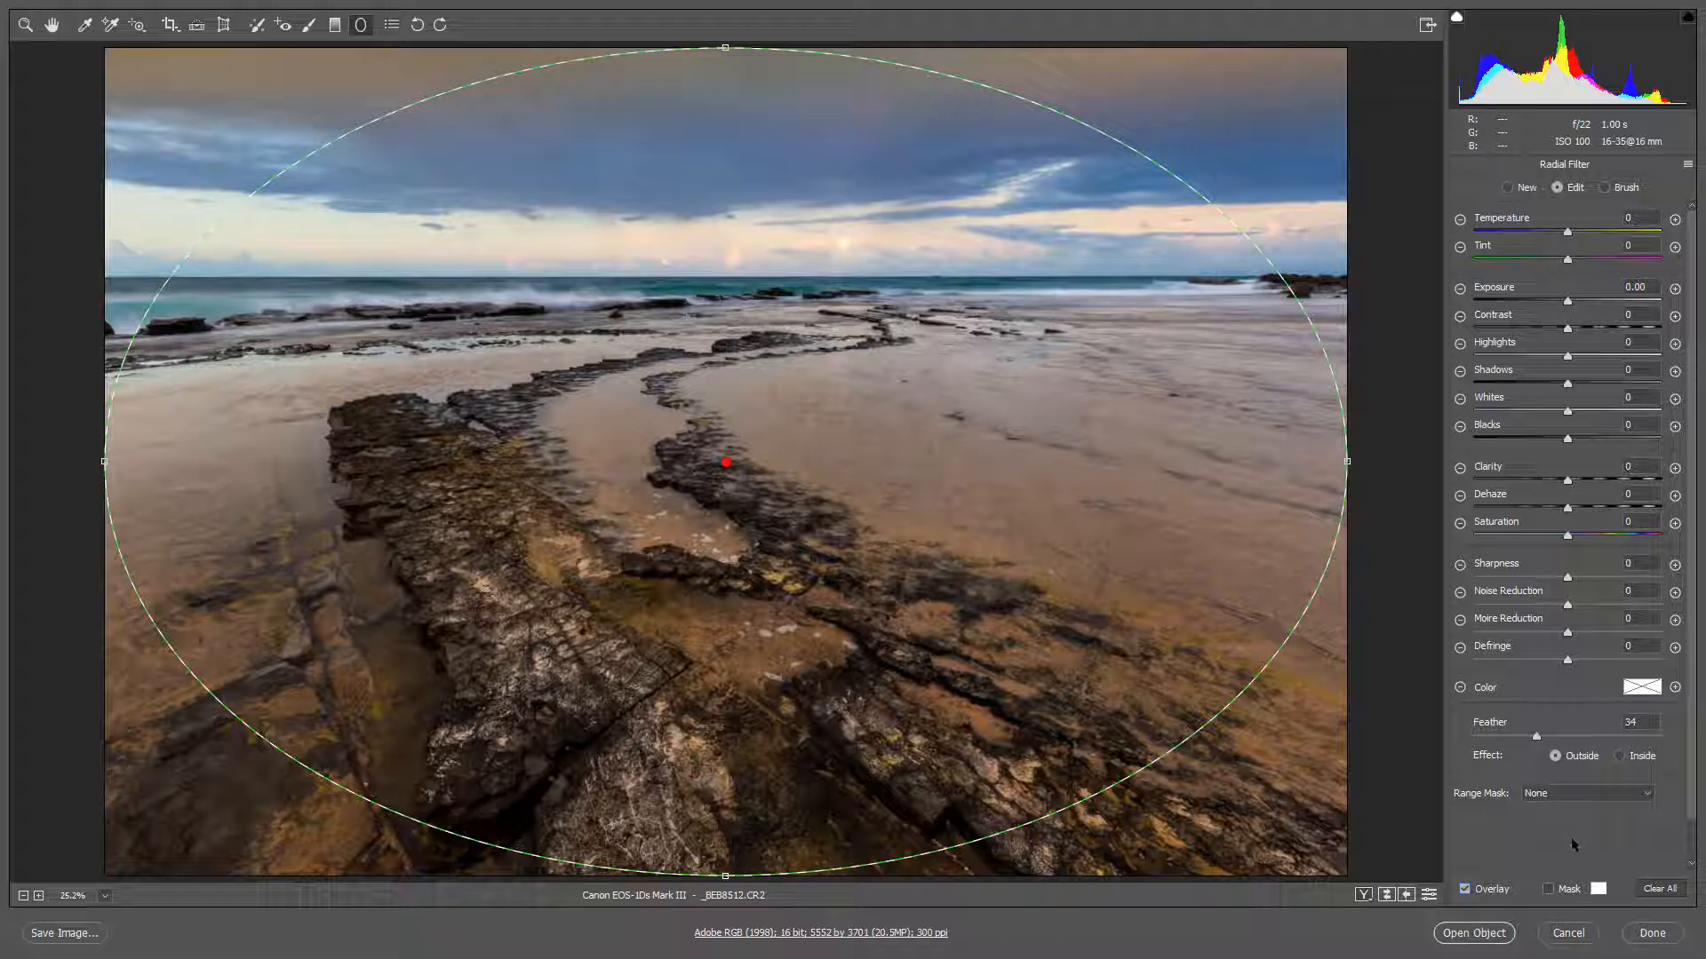
key(v)
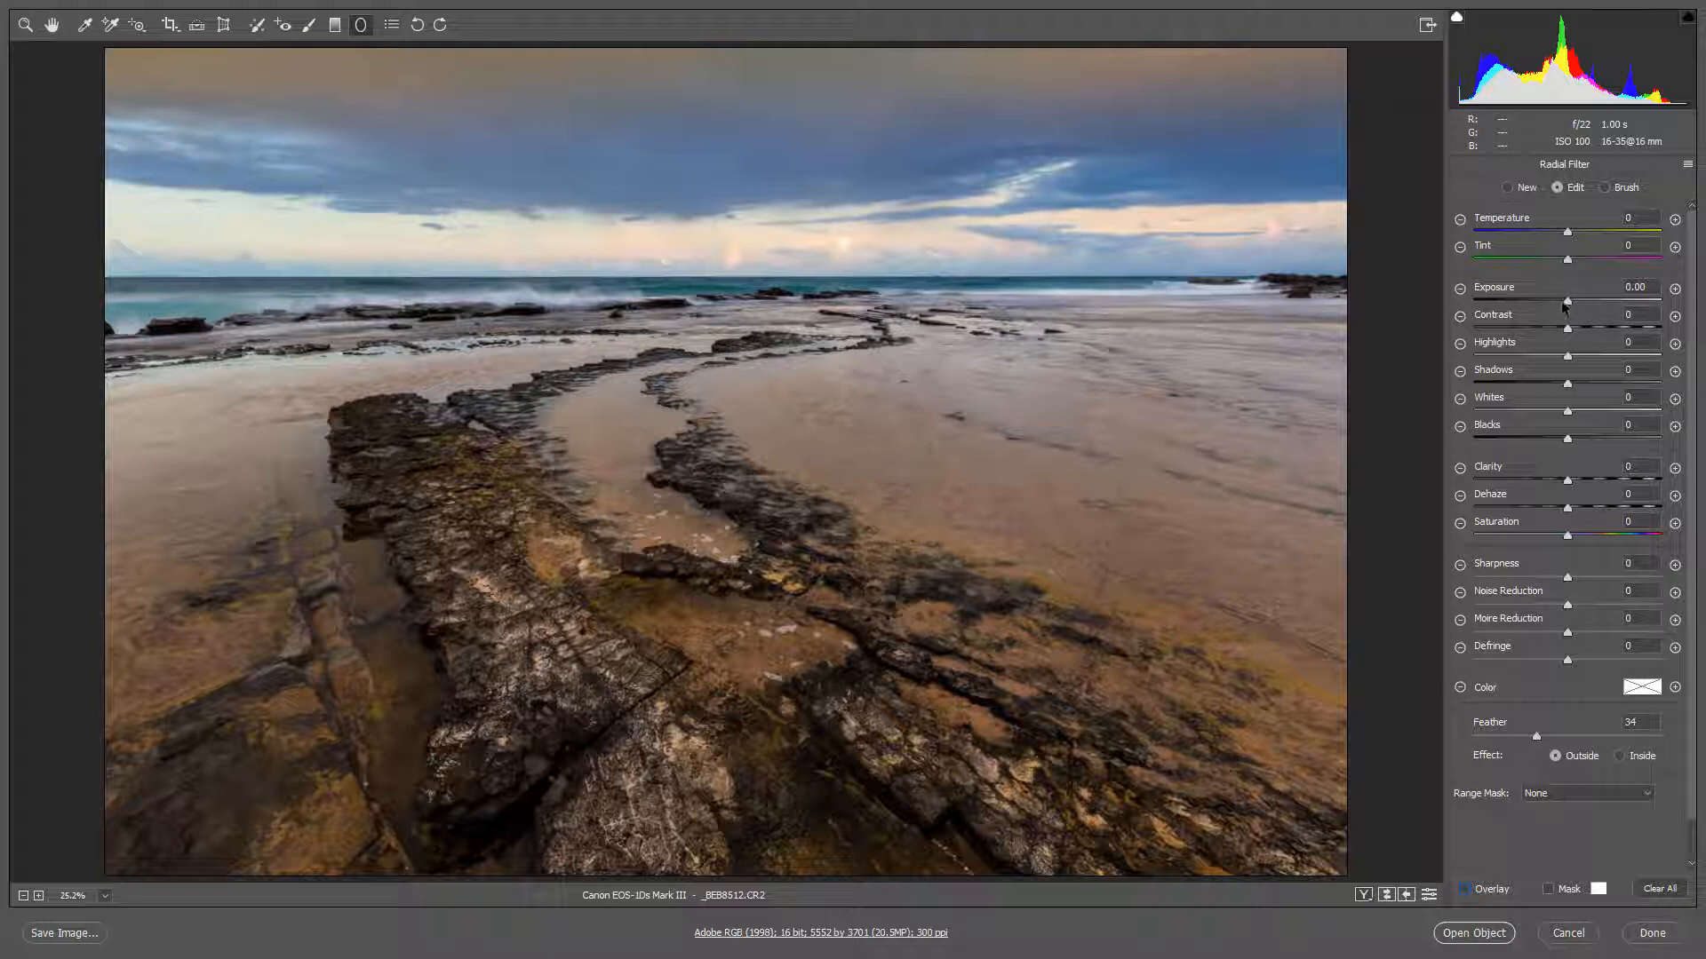
Step: Darken the area outside the ellipse to an exposure of -0.95 with a feather of 51
drag(1567, 304, 1555, 305)
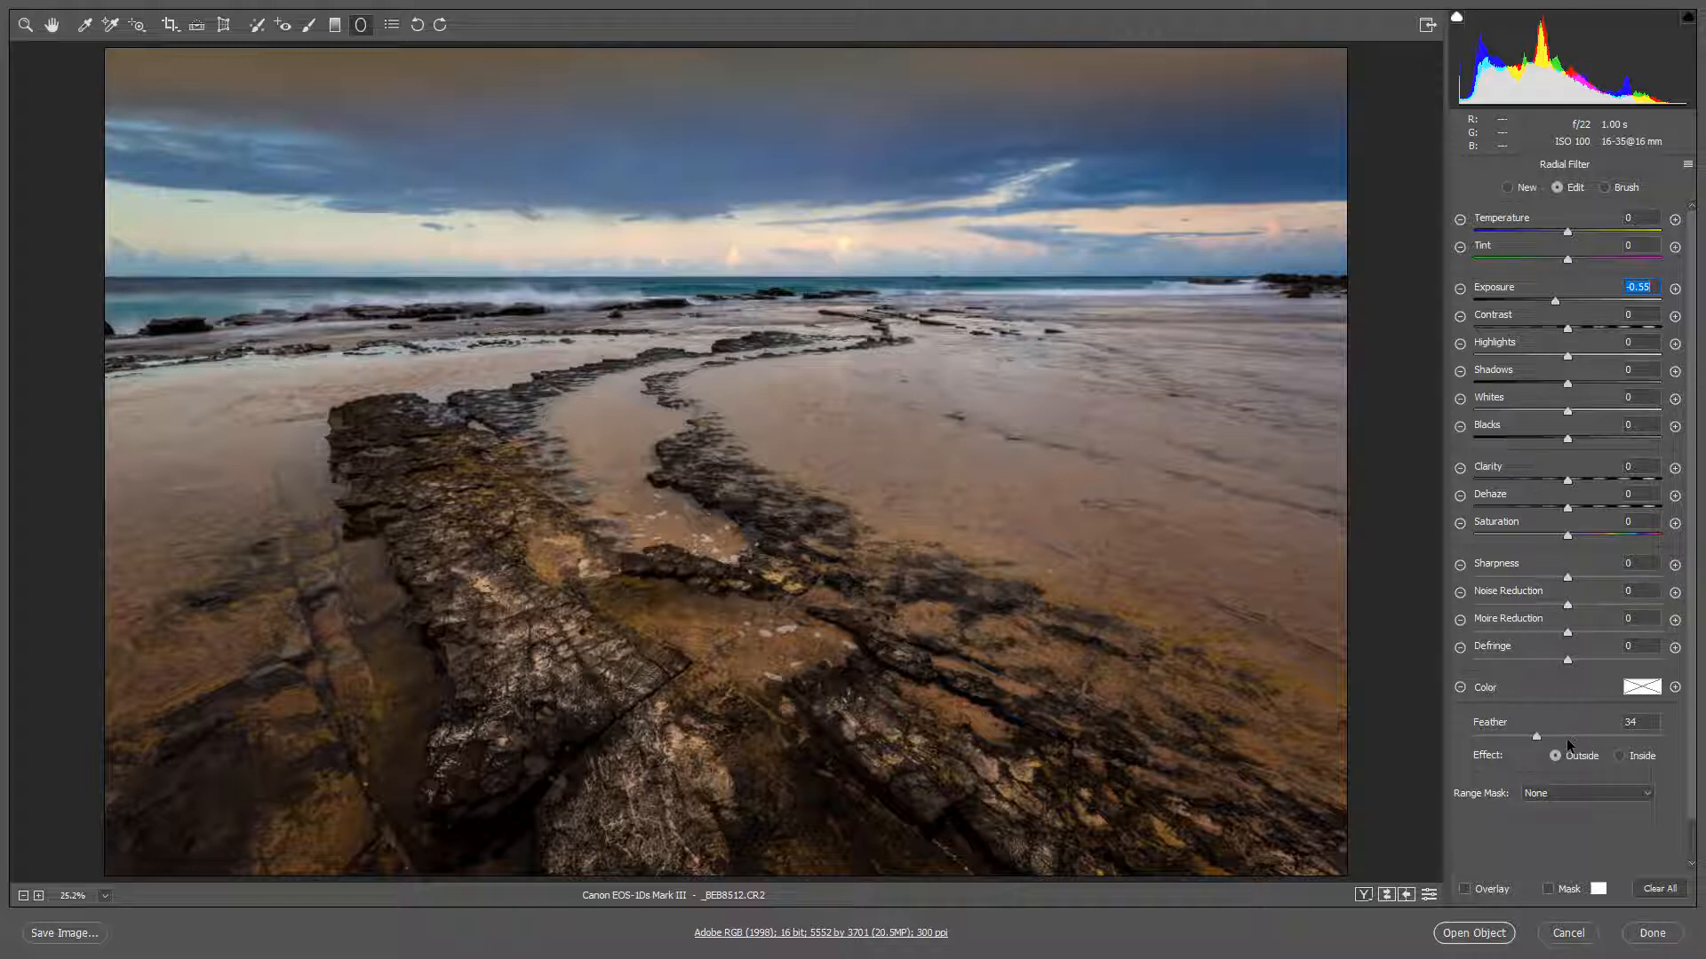
click(1567, 737)
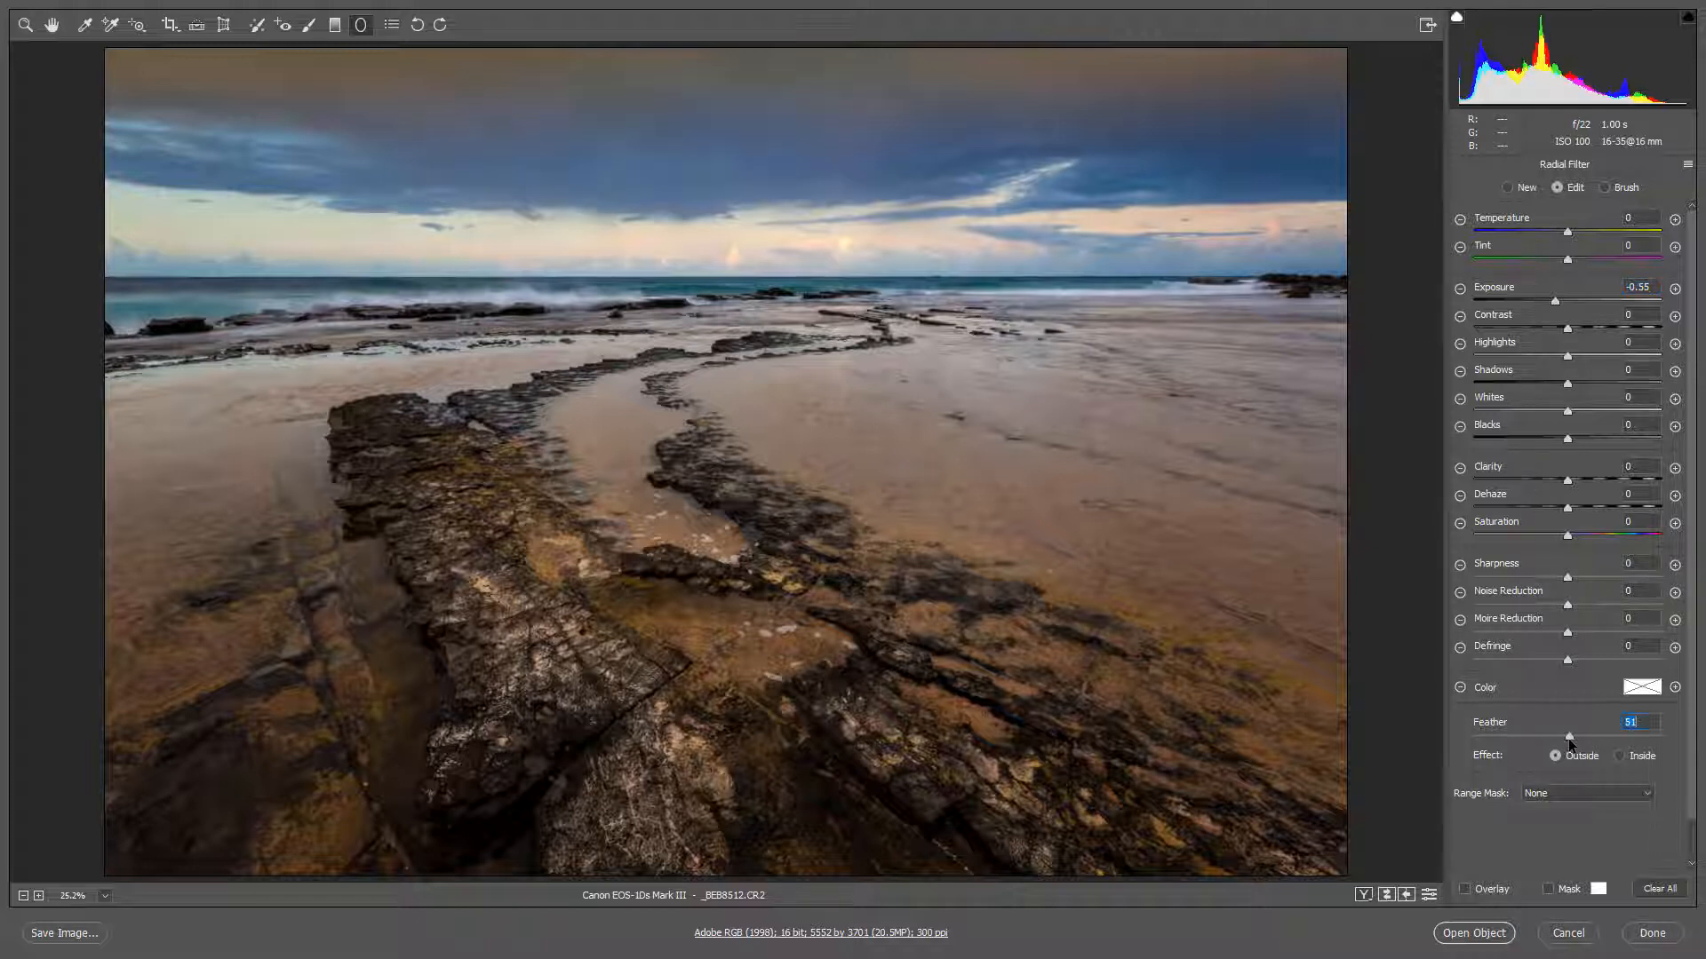
click(1546, 303)
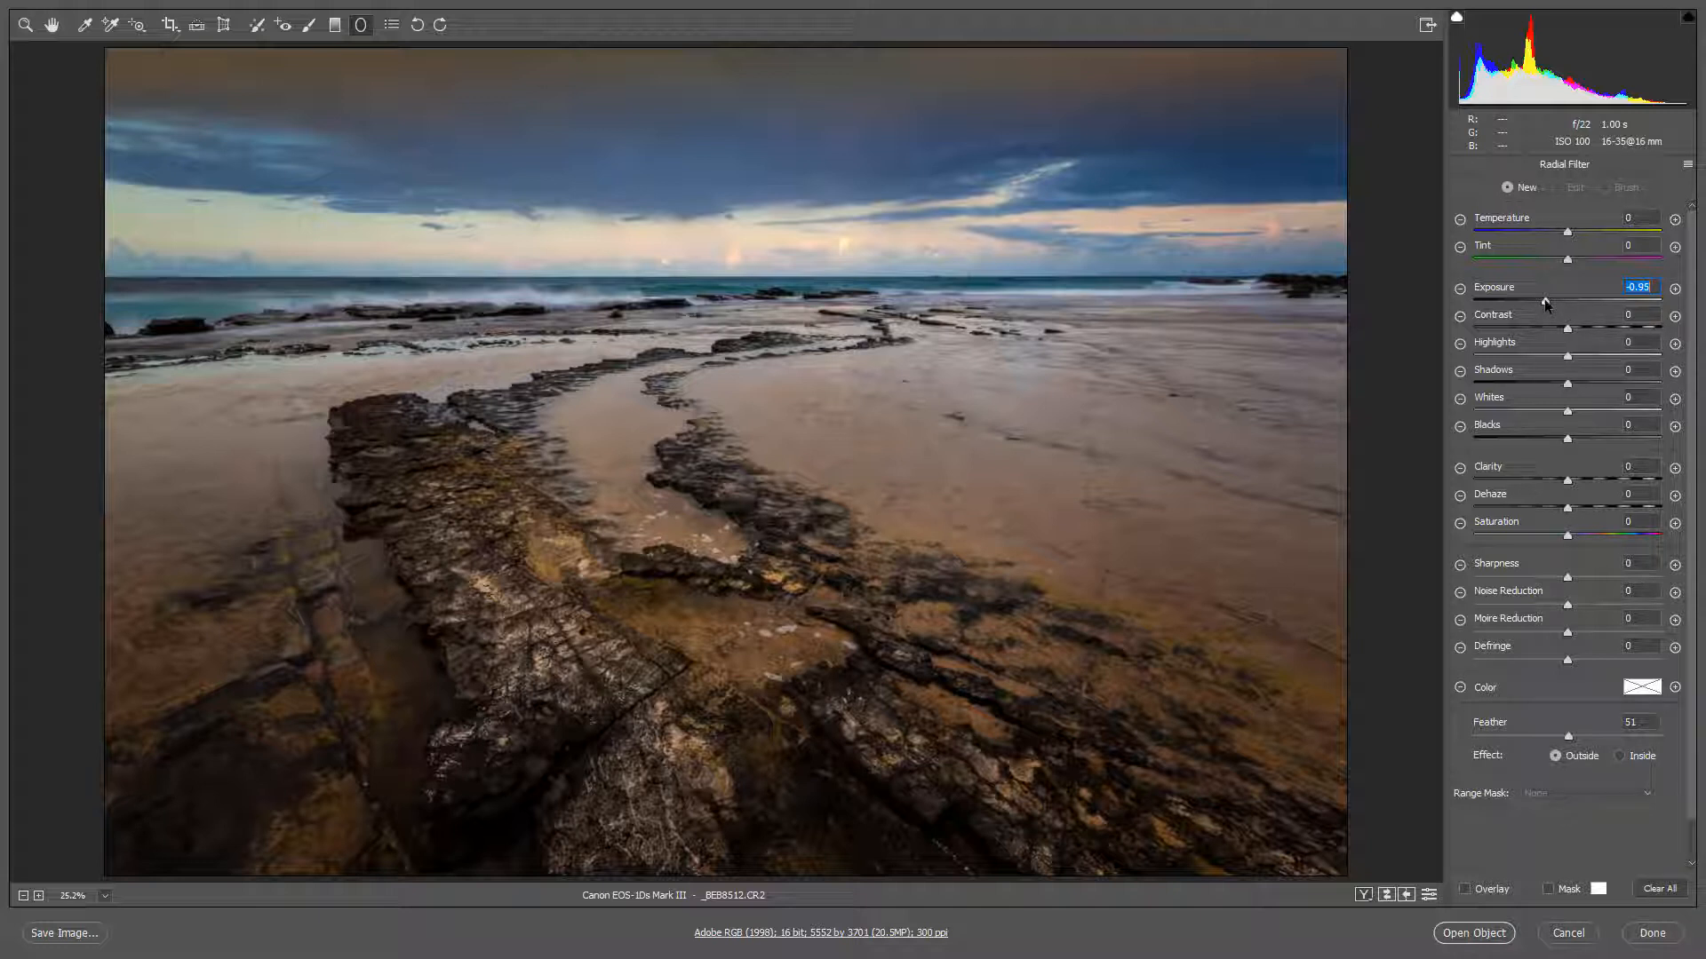
Step: Set the radial filter exposure to -0.60 and compare the image with and without the radial filter adjustments
drag(1546, 304, 1553, 307)
click(1424, 897)
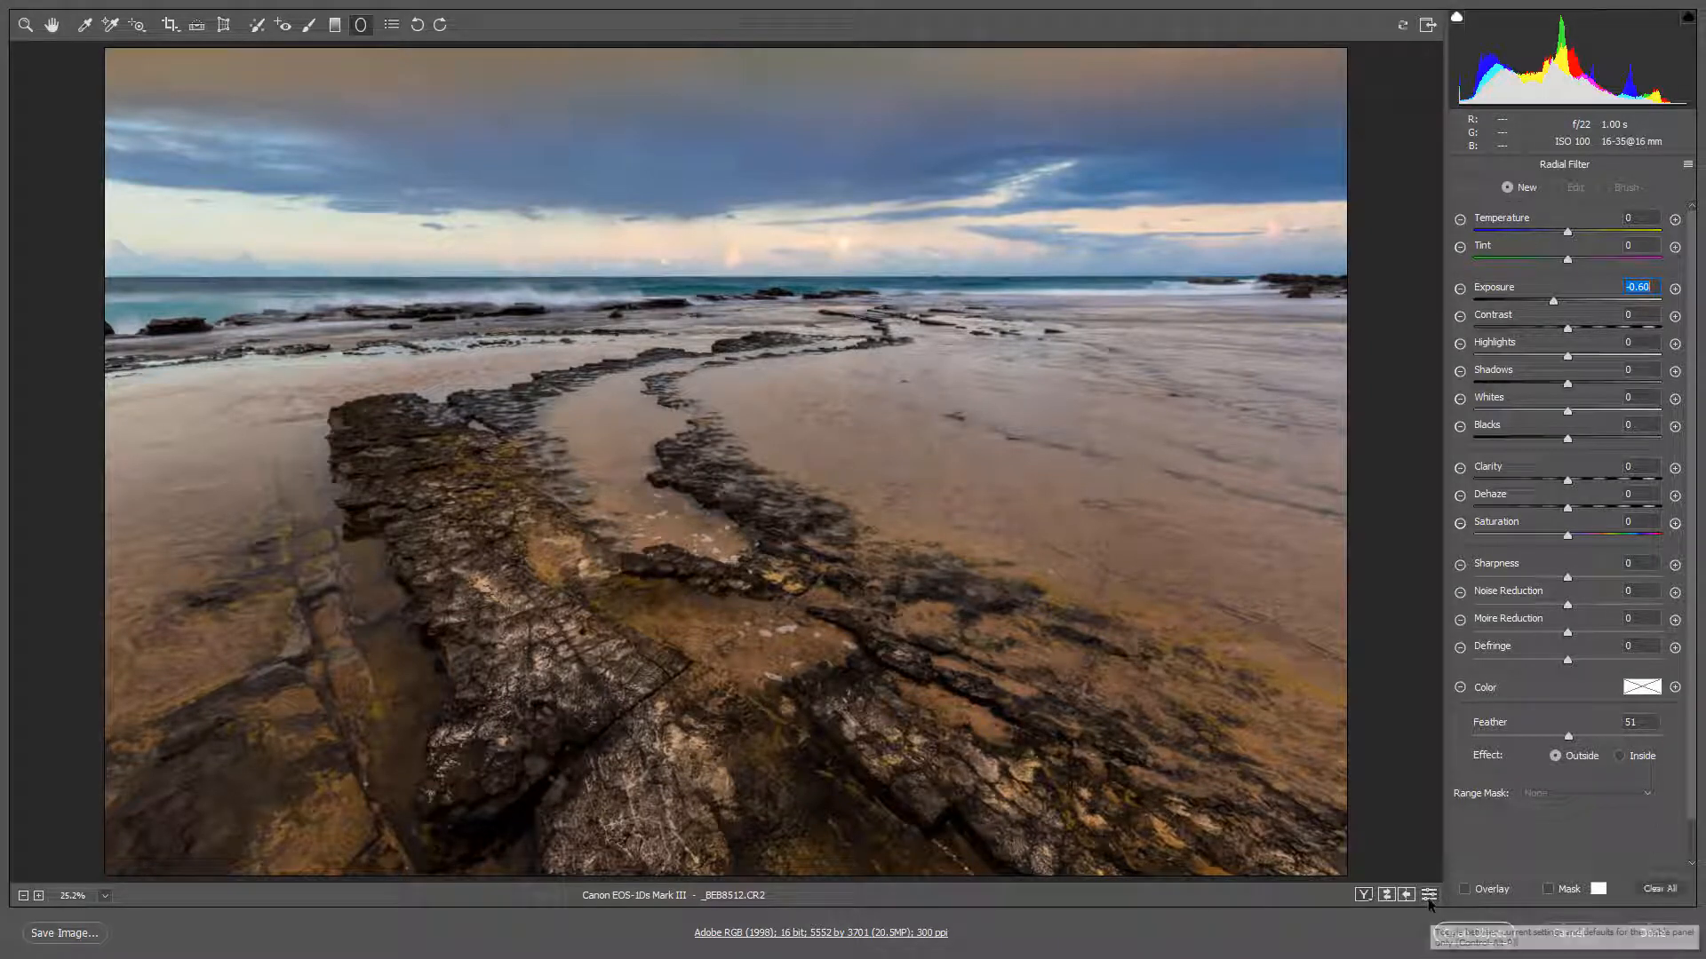
click(1425, 900)
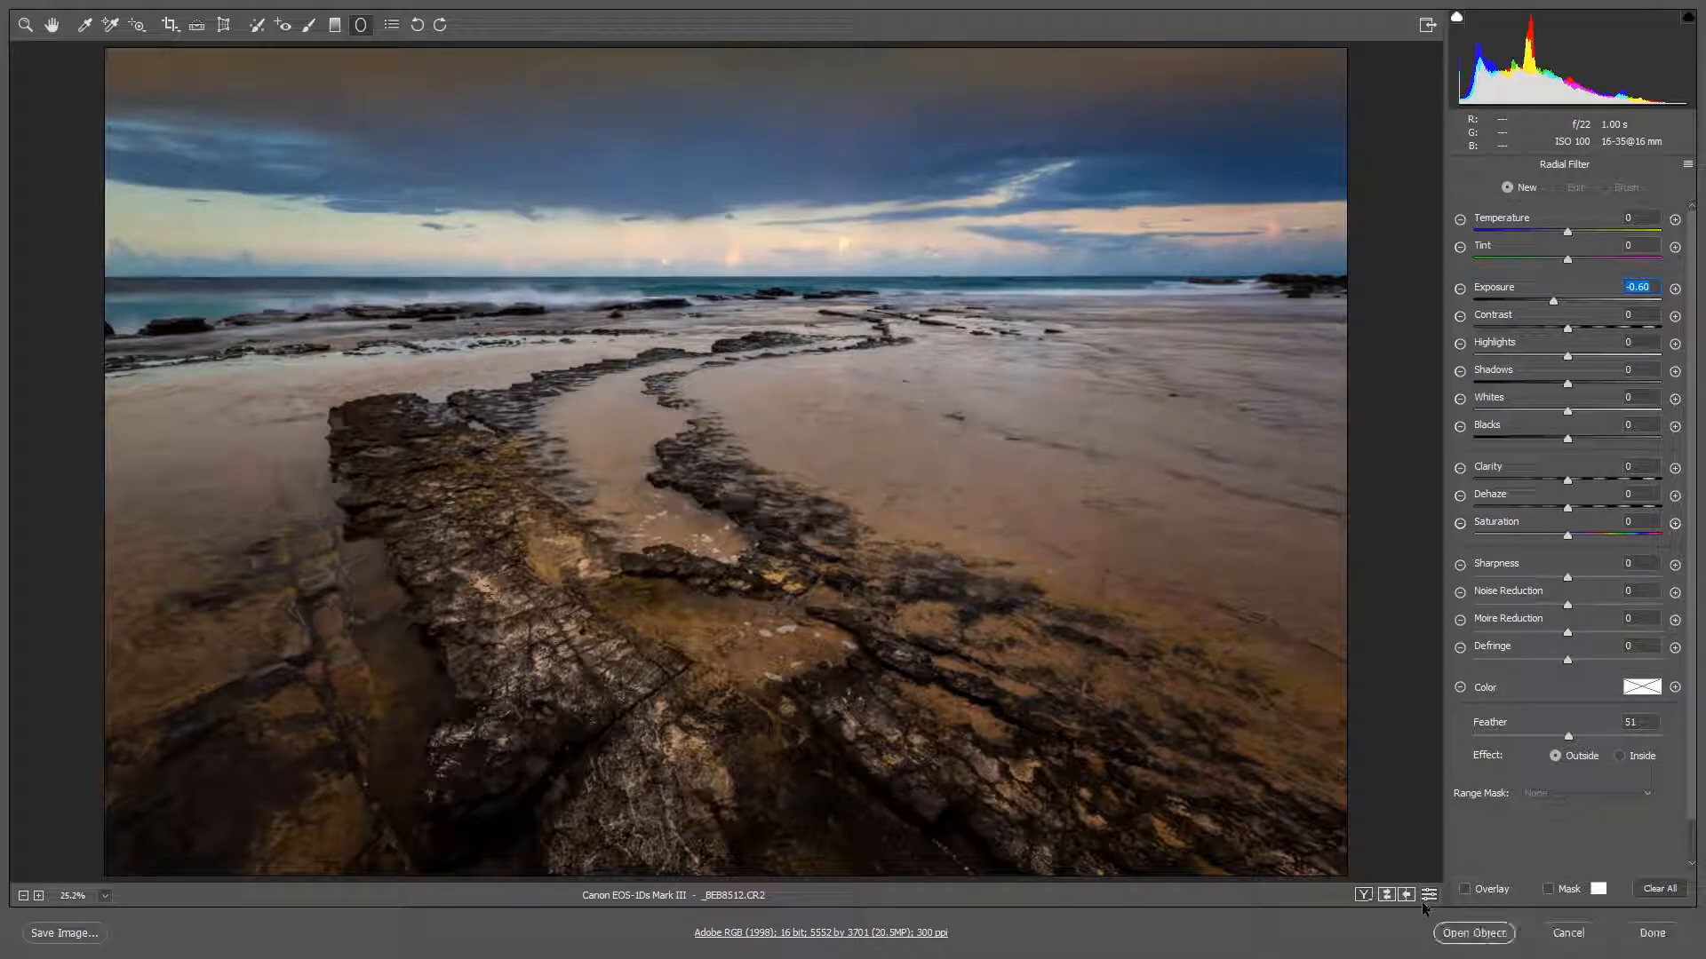
Step: Enlarge the seascape's radial filter ellipse beyond all four edges of the photo, and compare the image with and without the filter
click(1425, 899)
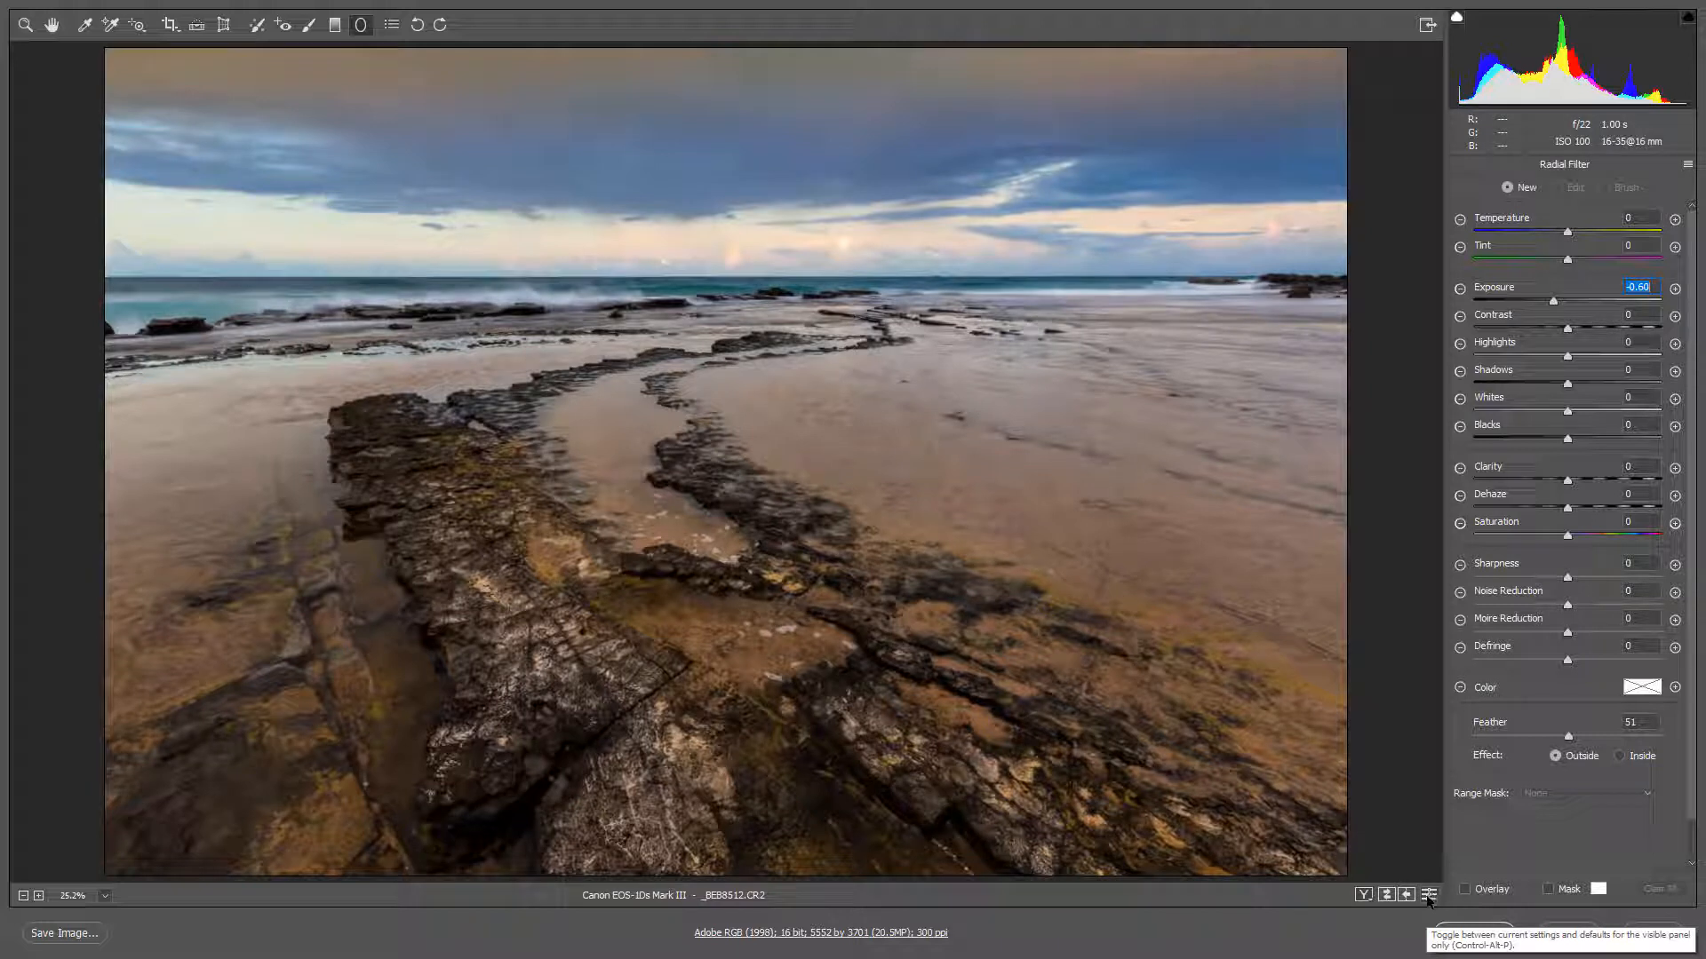
click(1427, 899)
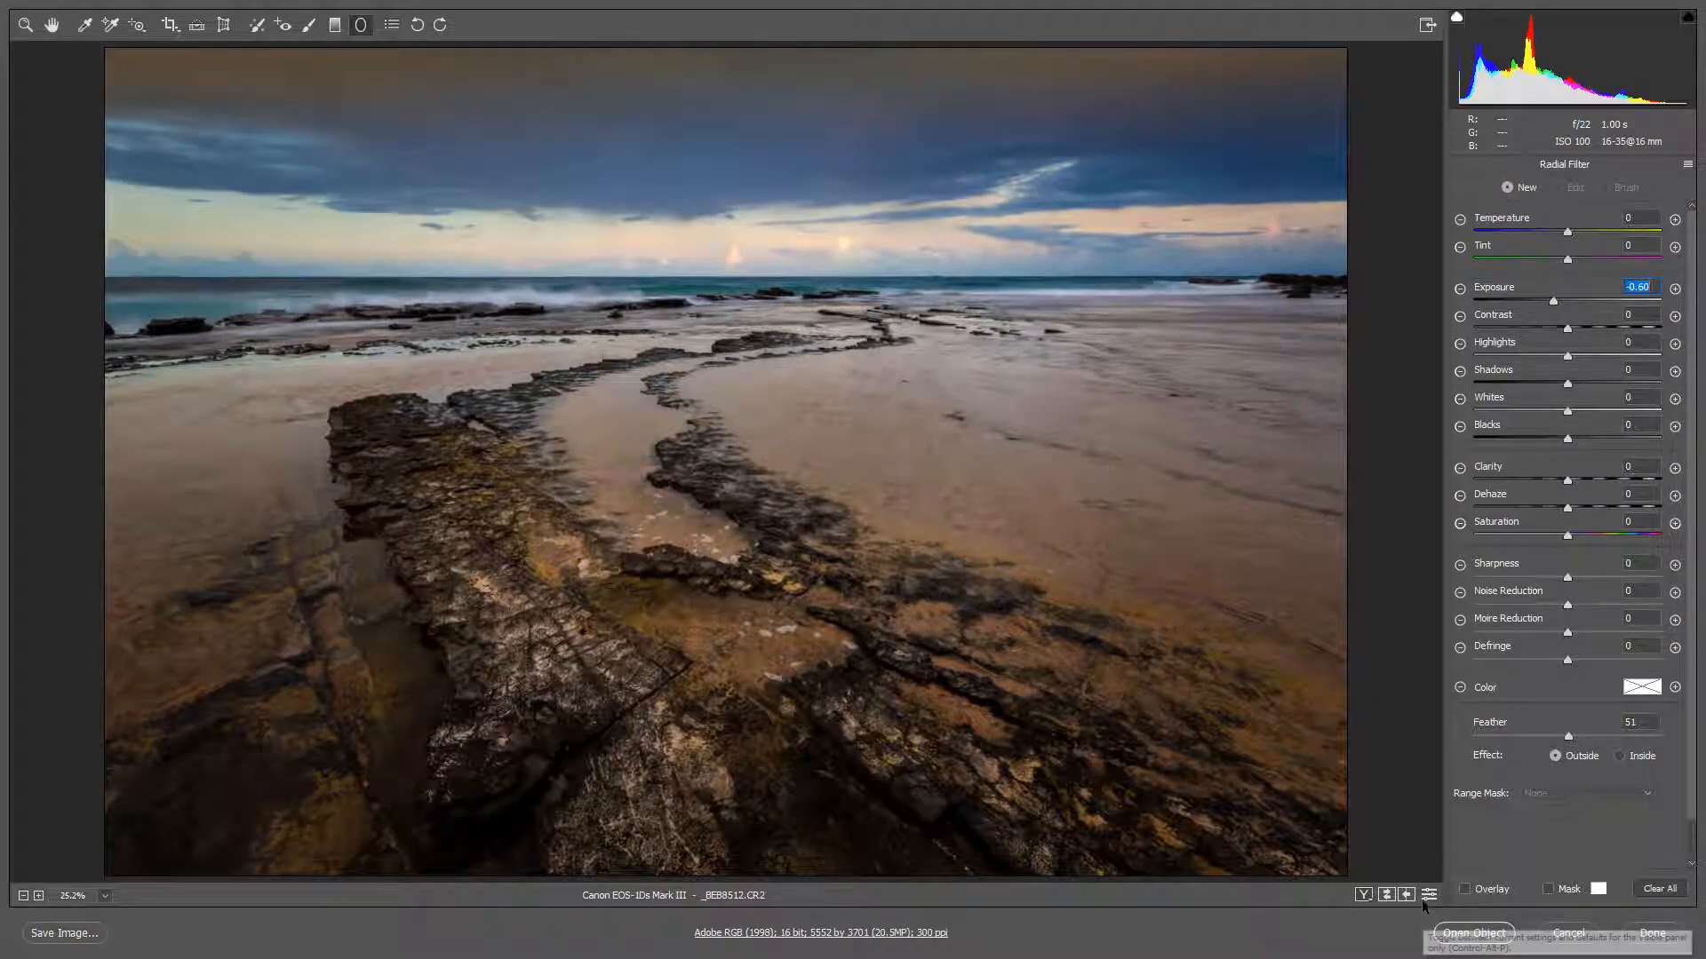
key(v)
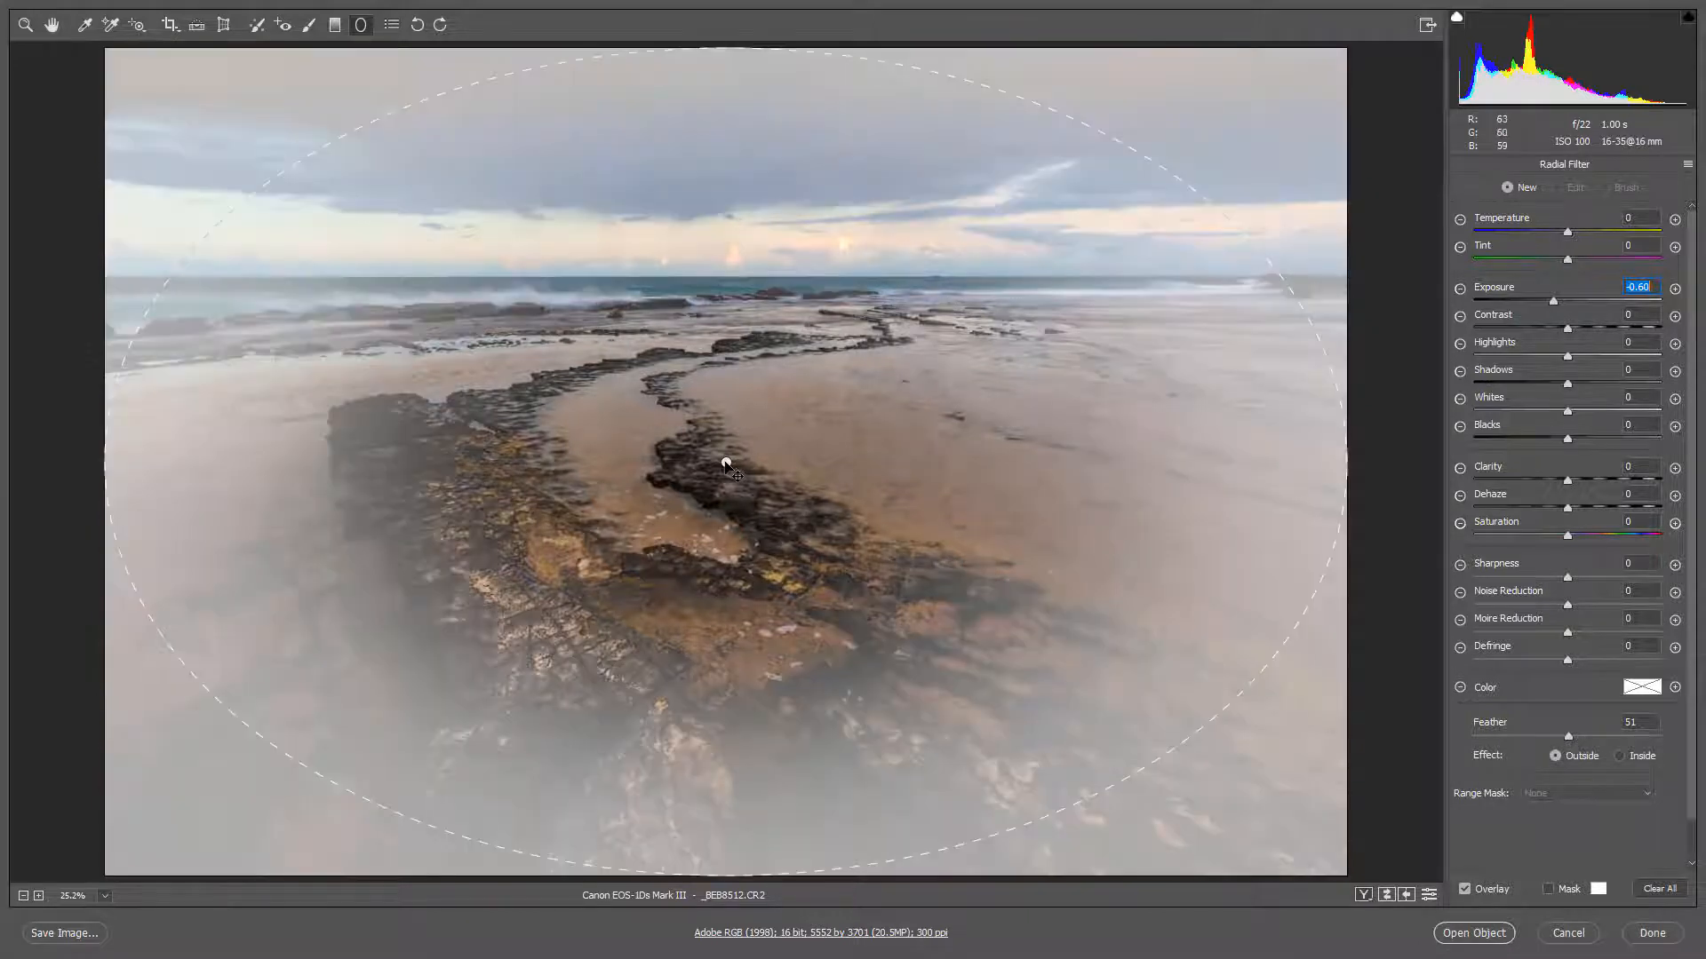
click(726, 463)
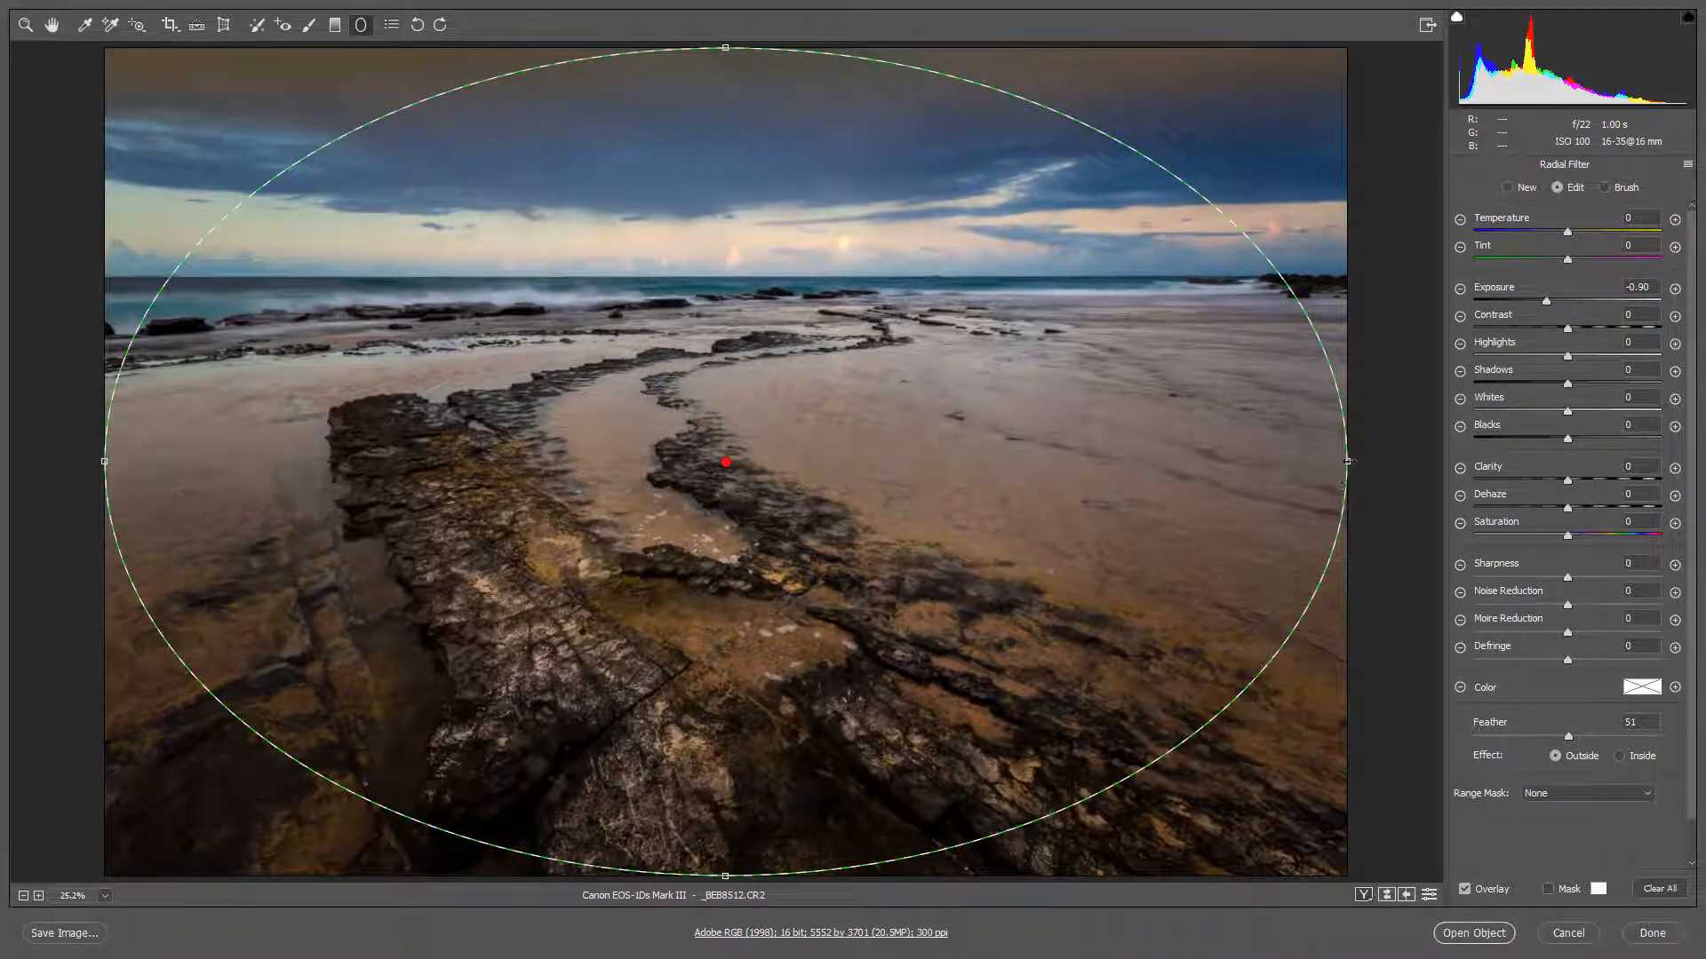
drag(1350, 461, 1407, 461)
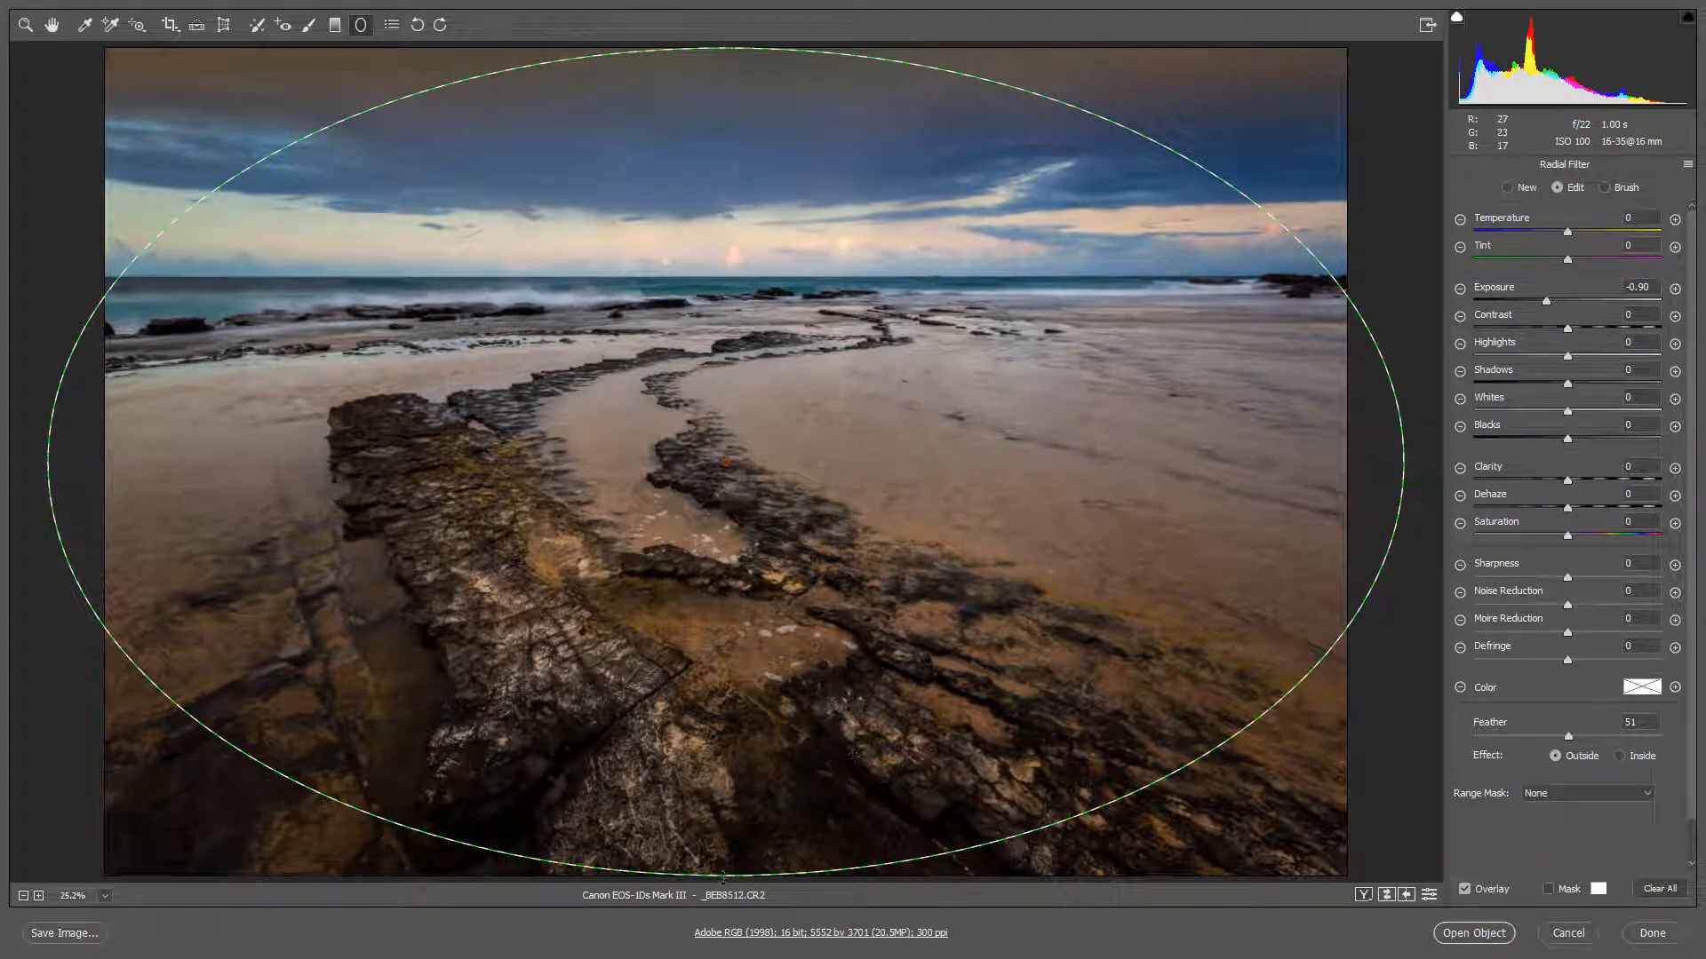
drag(723, 878, 726, 928)
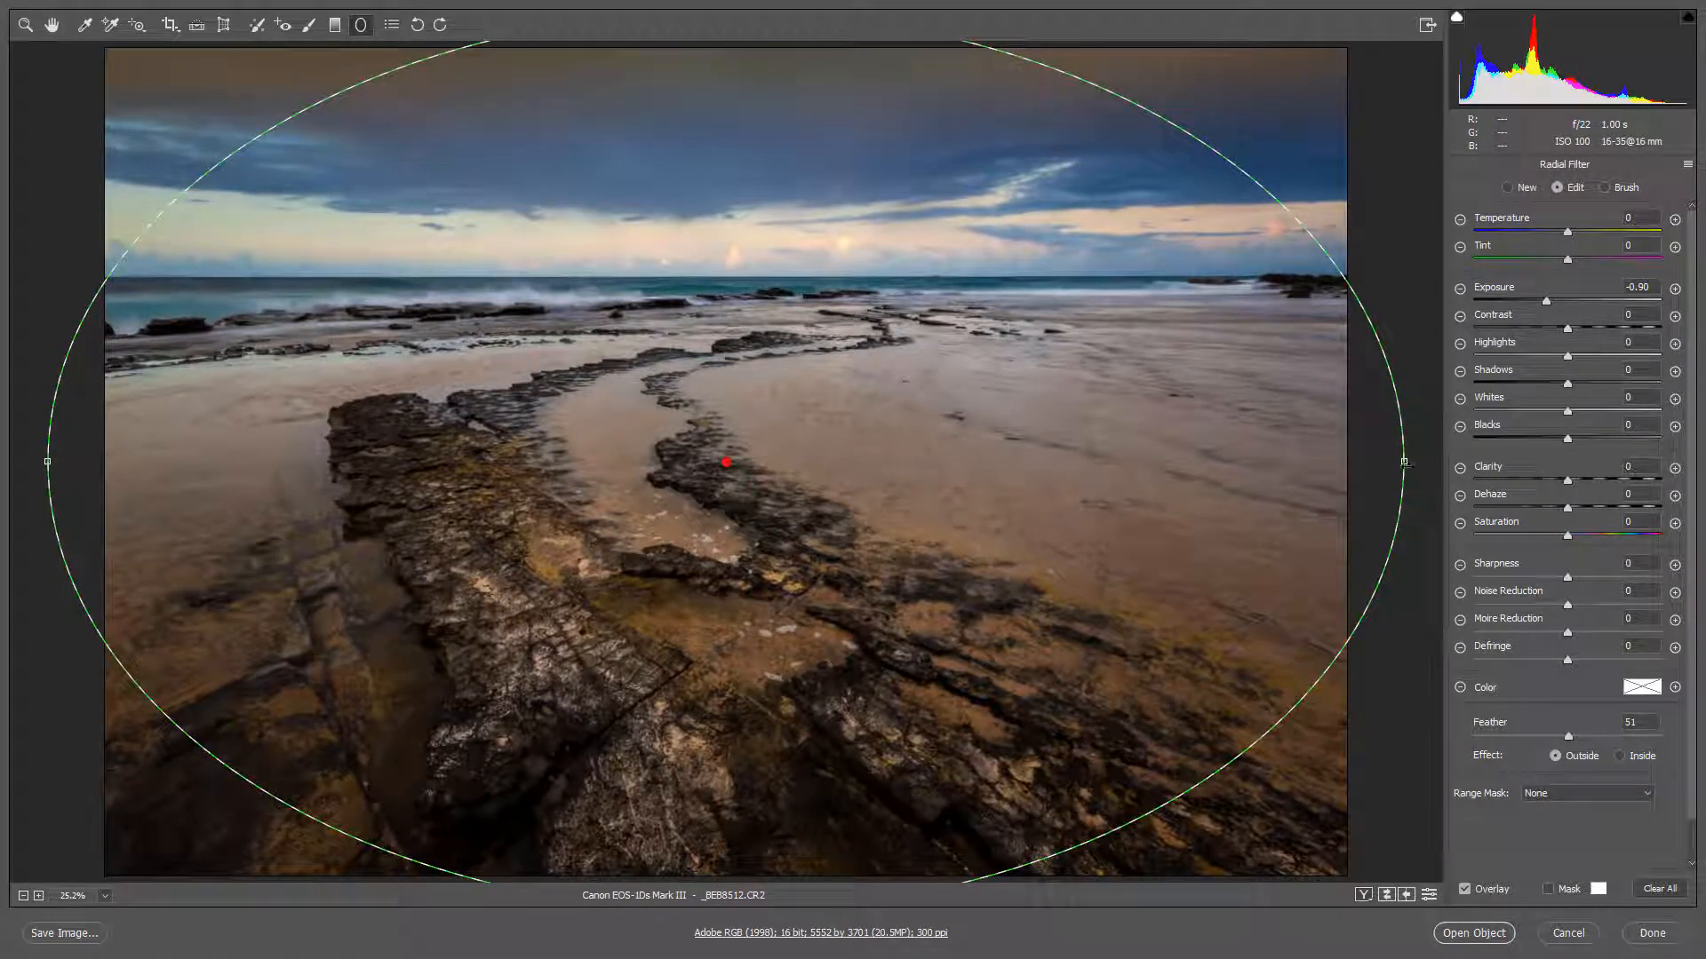
drag(1403, 461, 1412, 461)
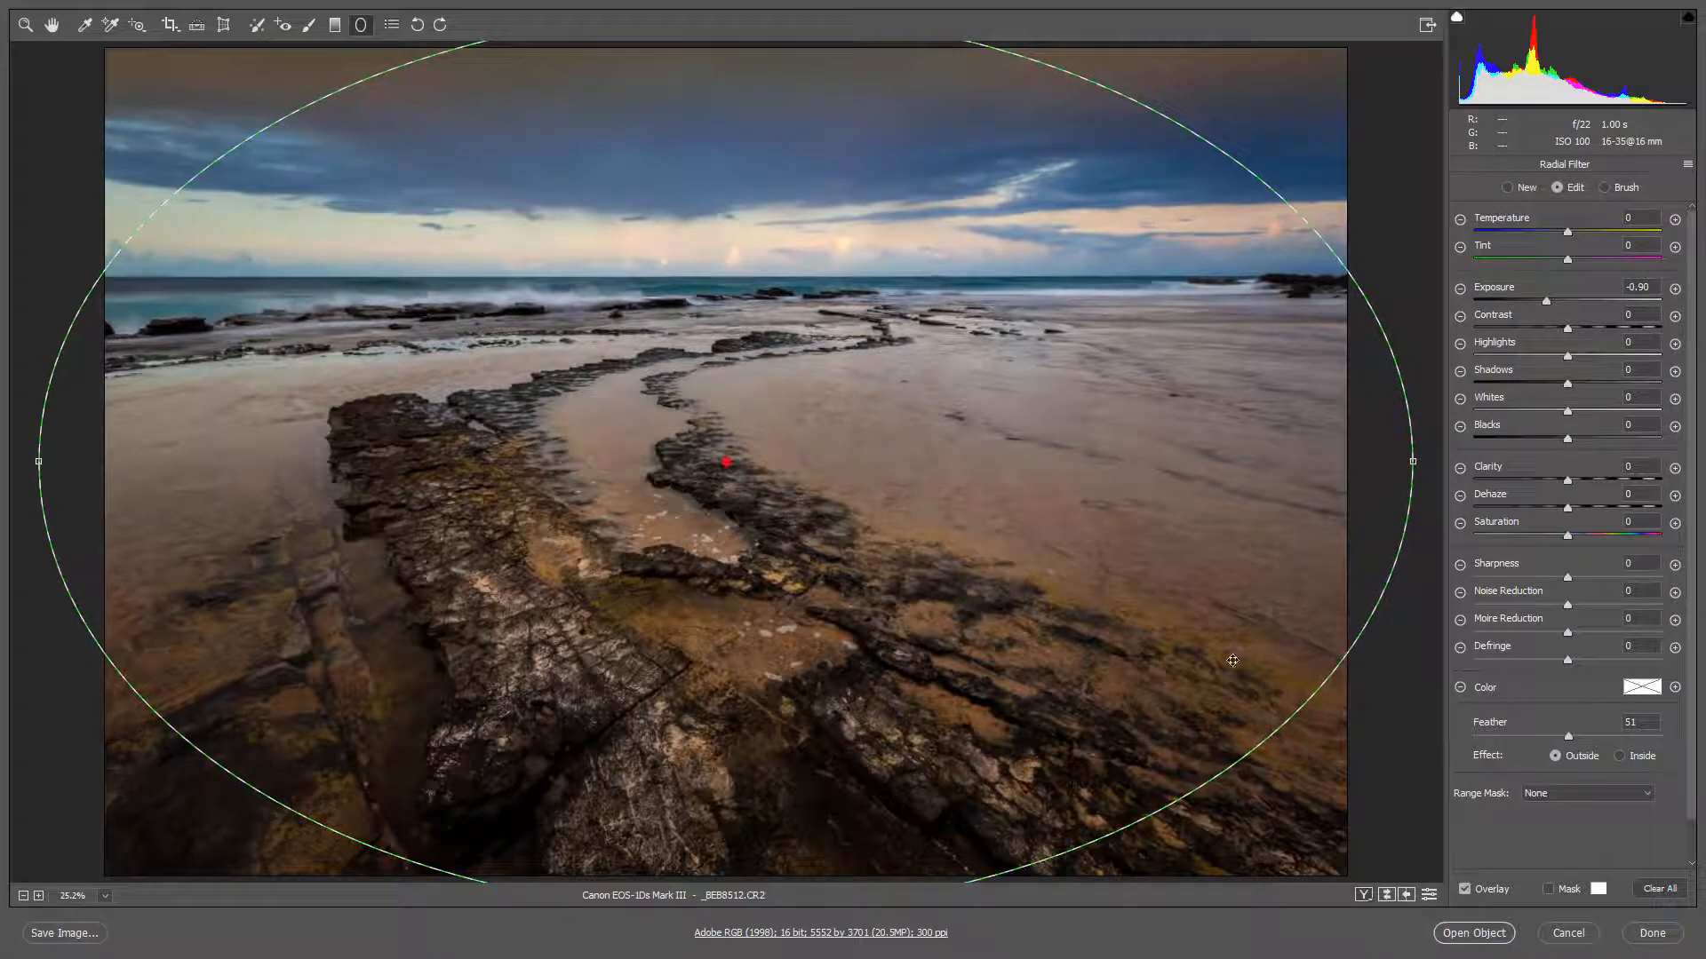
key(v)
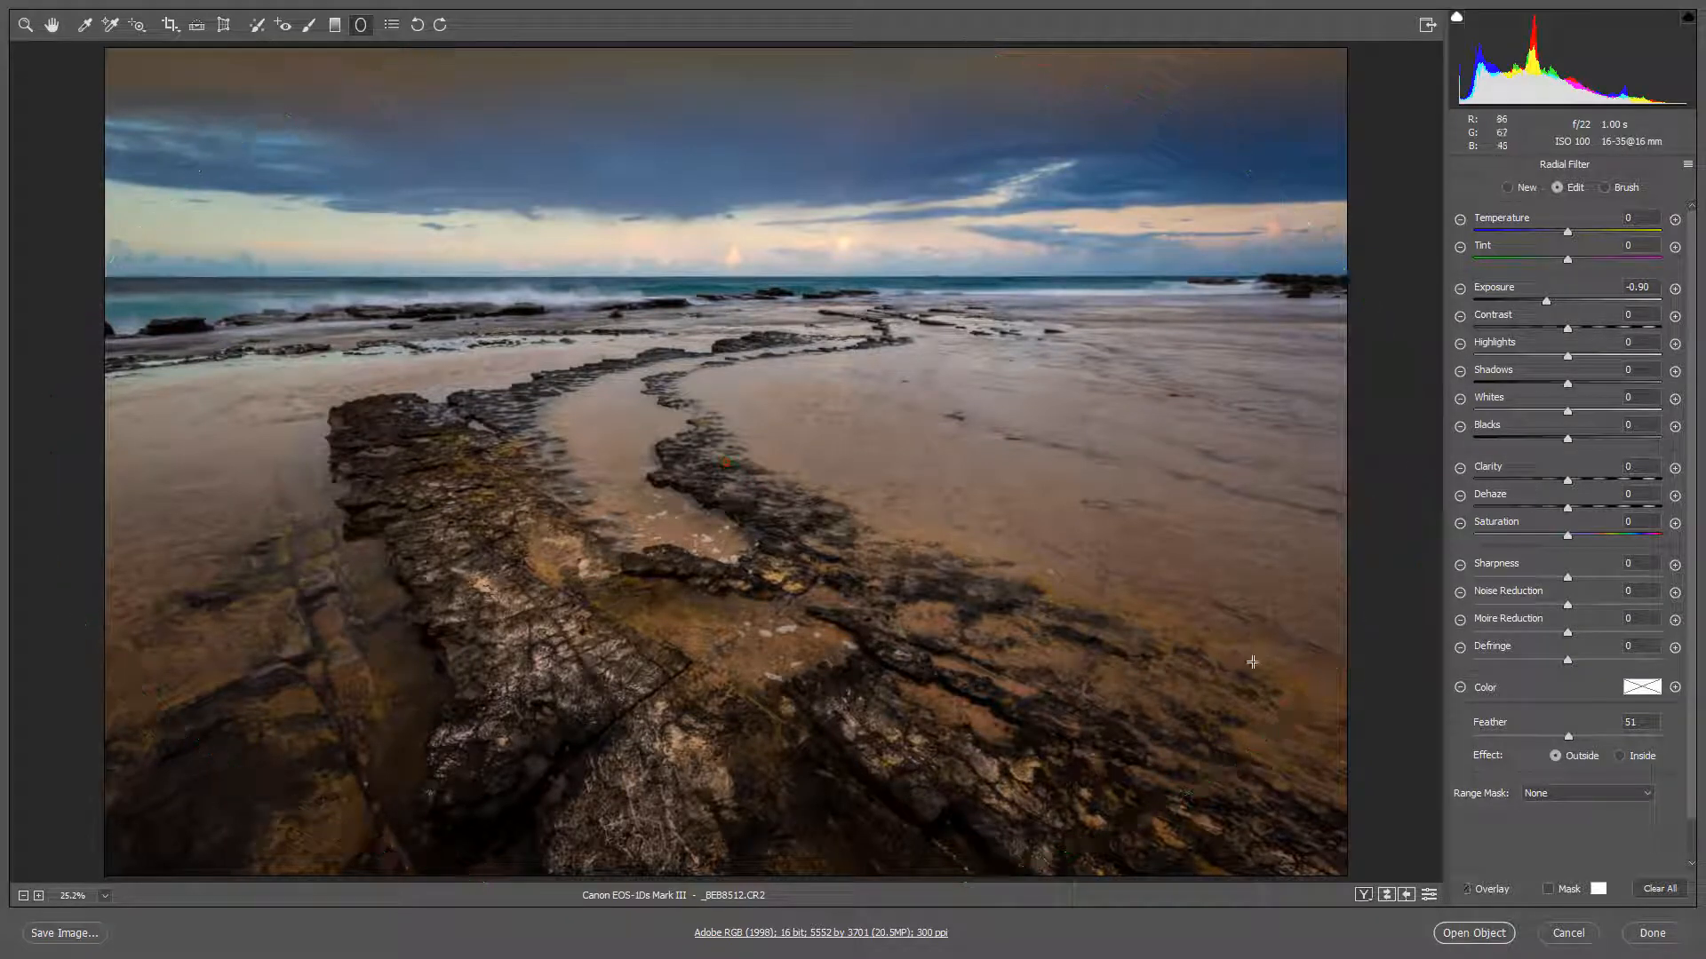
click(1431, 895)
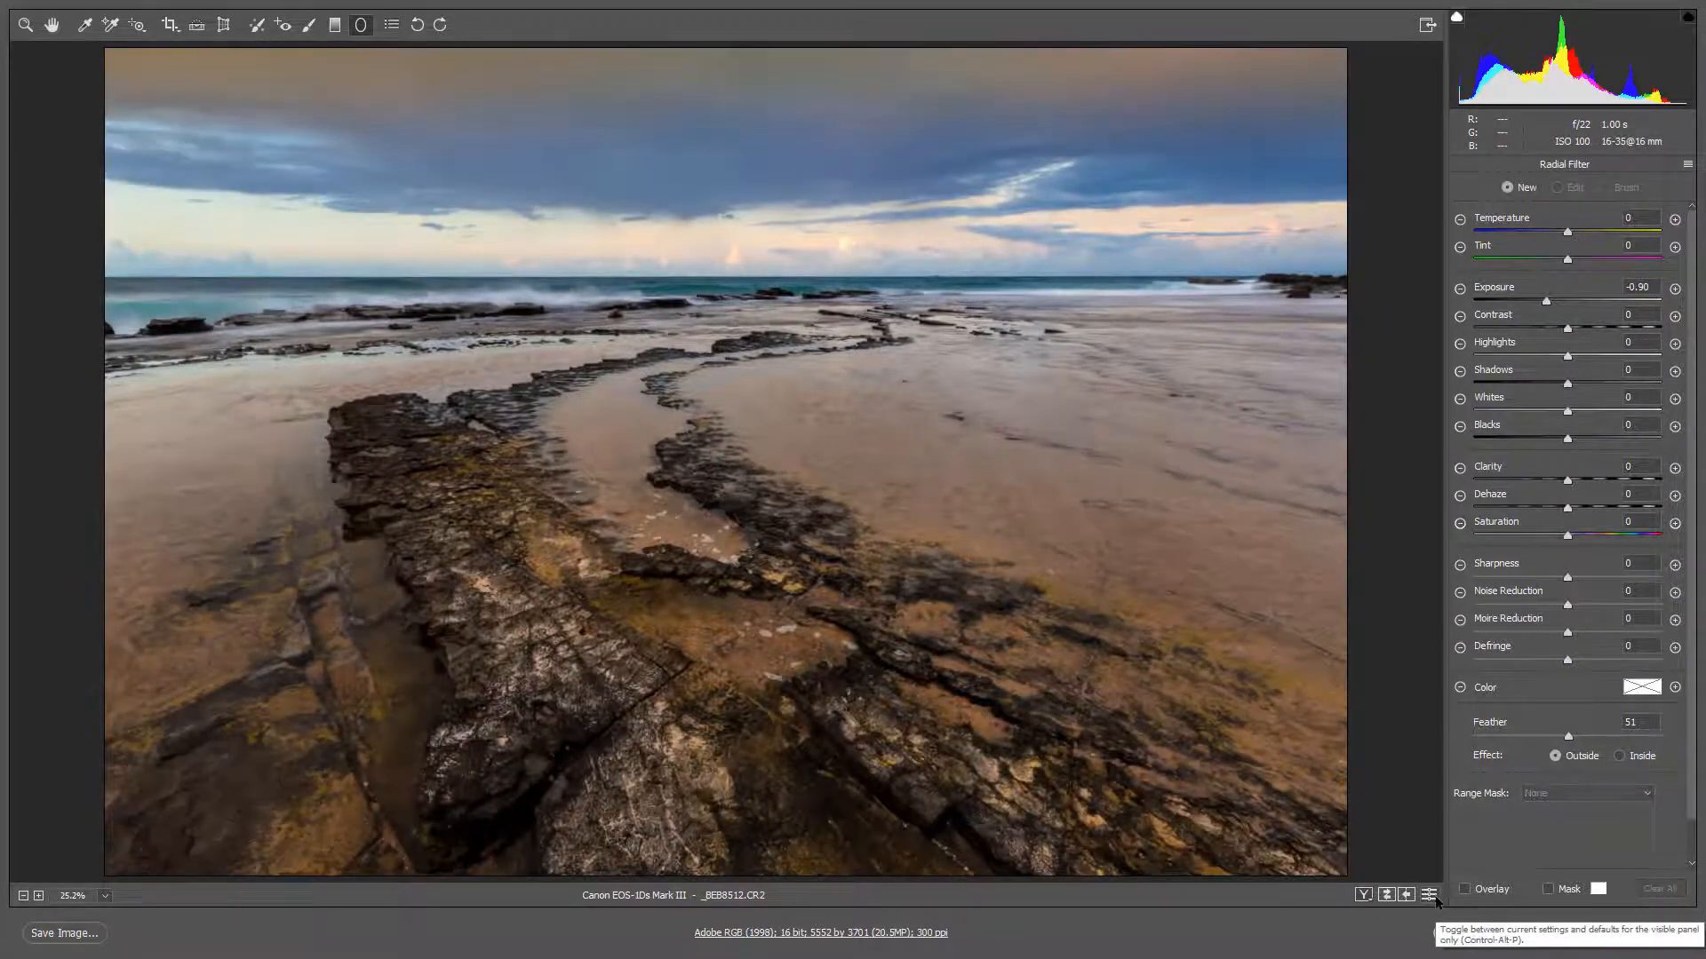
click(1430, 895)
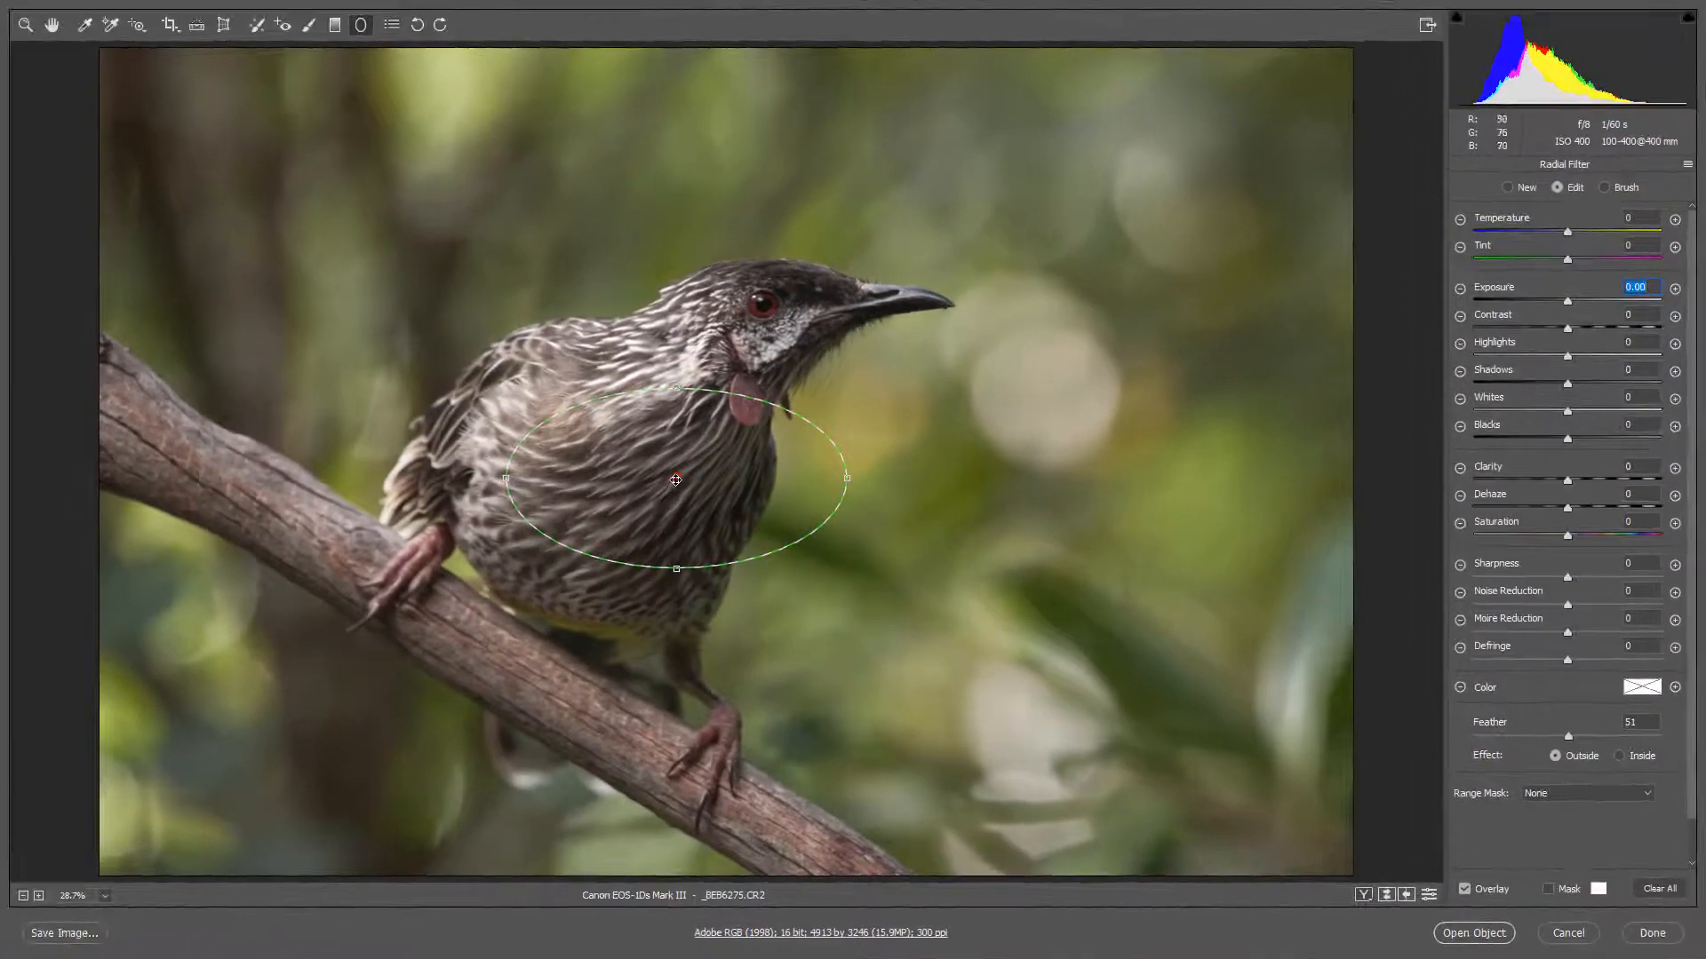
Step: Move, enlarge and tilt the radial filter ellipse so that it surrounds the bird's body and head with some margin
mouse_move(676, 481)
mouse_down()
mouse_move(811, 385)
mouse_move(746, 401)
mouse_move(699, 501)
mouse_up()
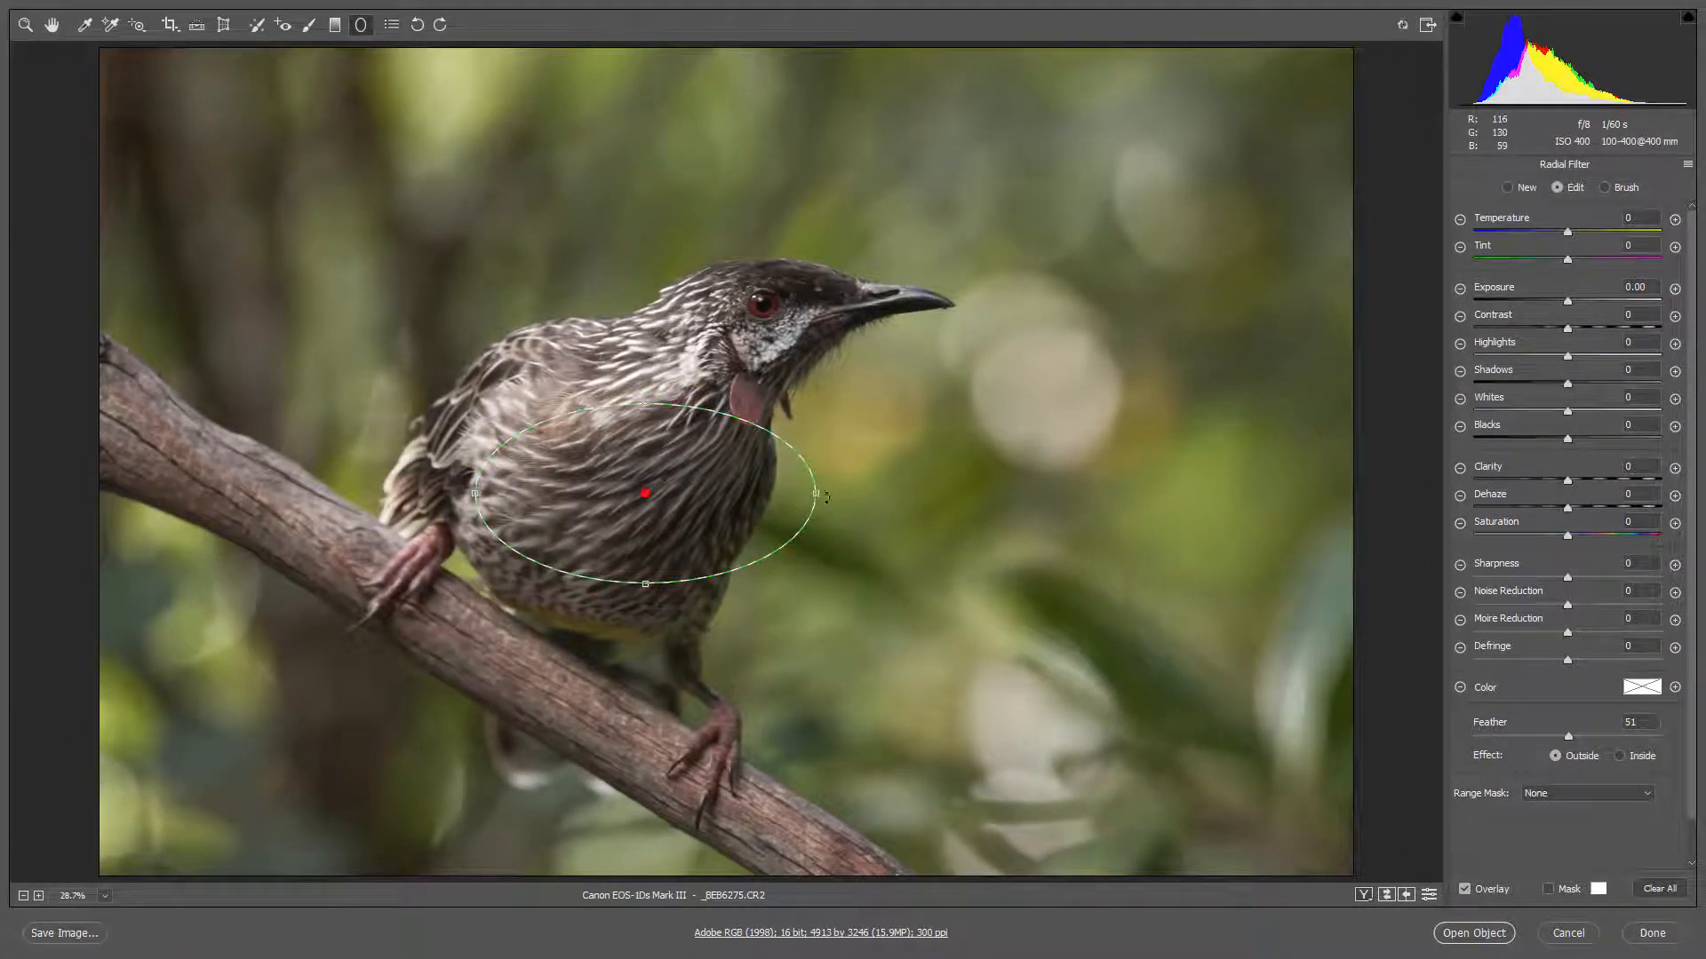
drag(839, 498, 853, 278)
drag(578, 433, 414, 350)
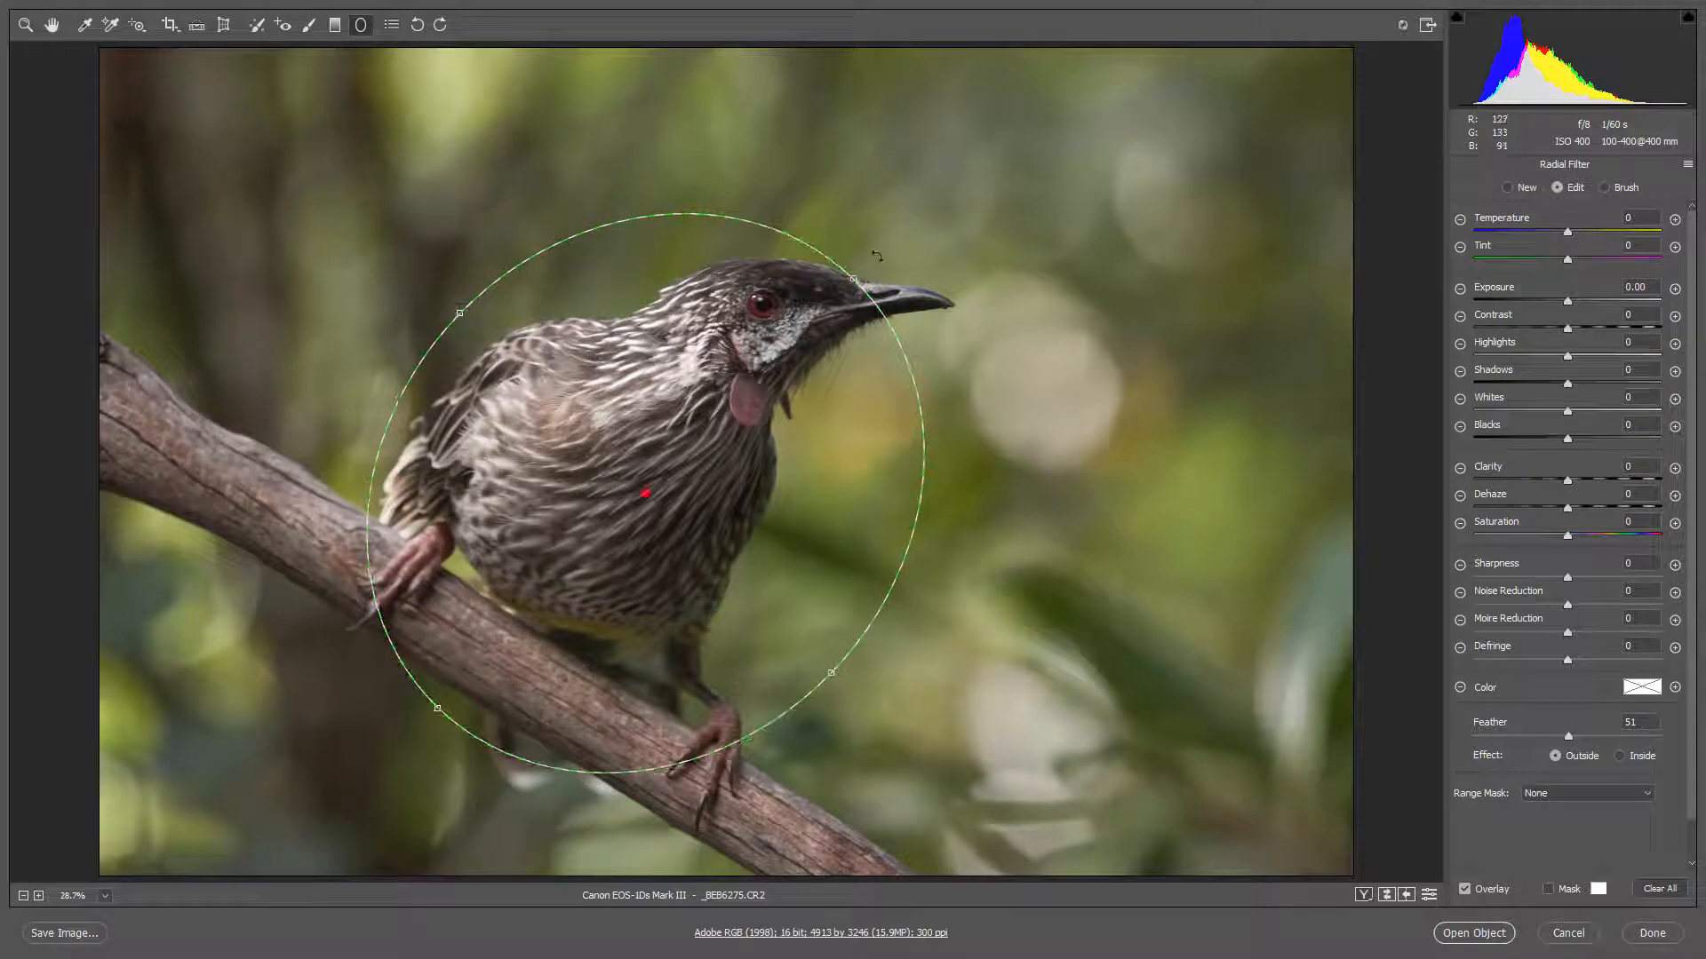
drag(854, 277, 928, 221)
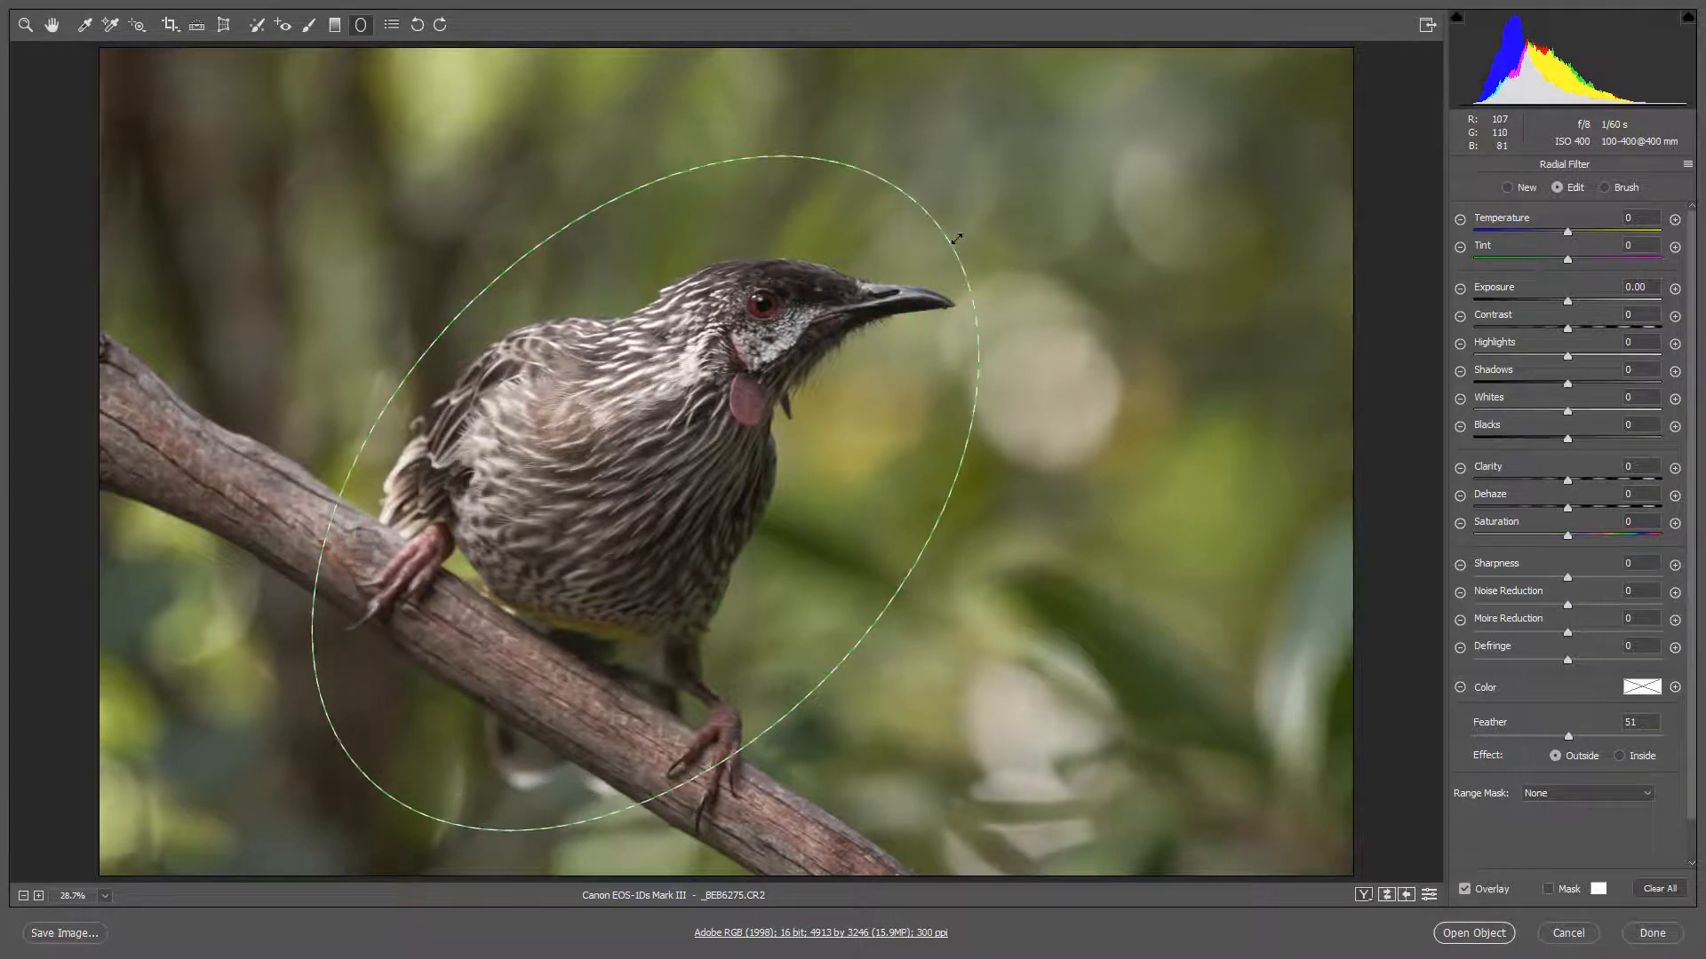
drag(829, 675, 835, 678)
drag(723, 509, 716, 513)
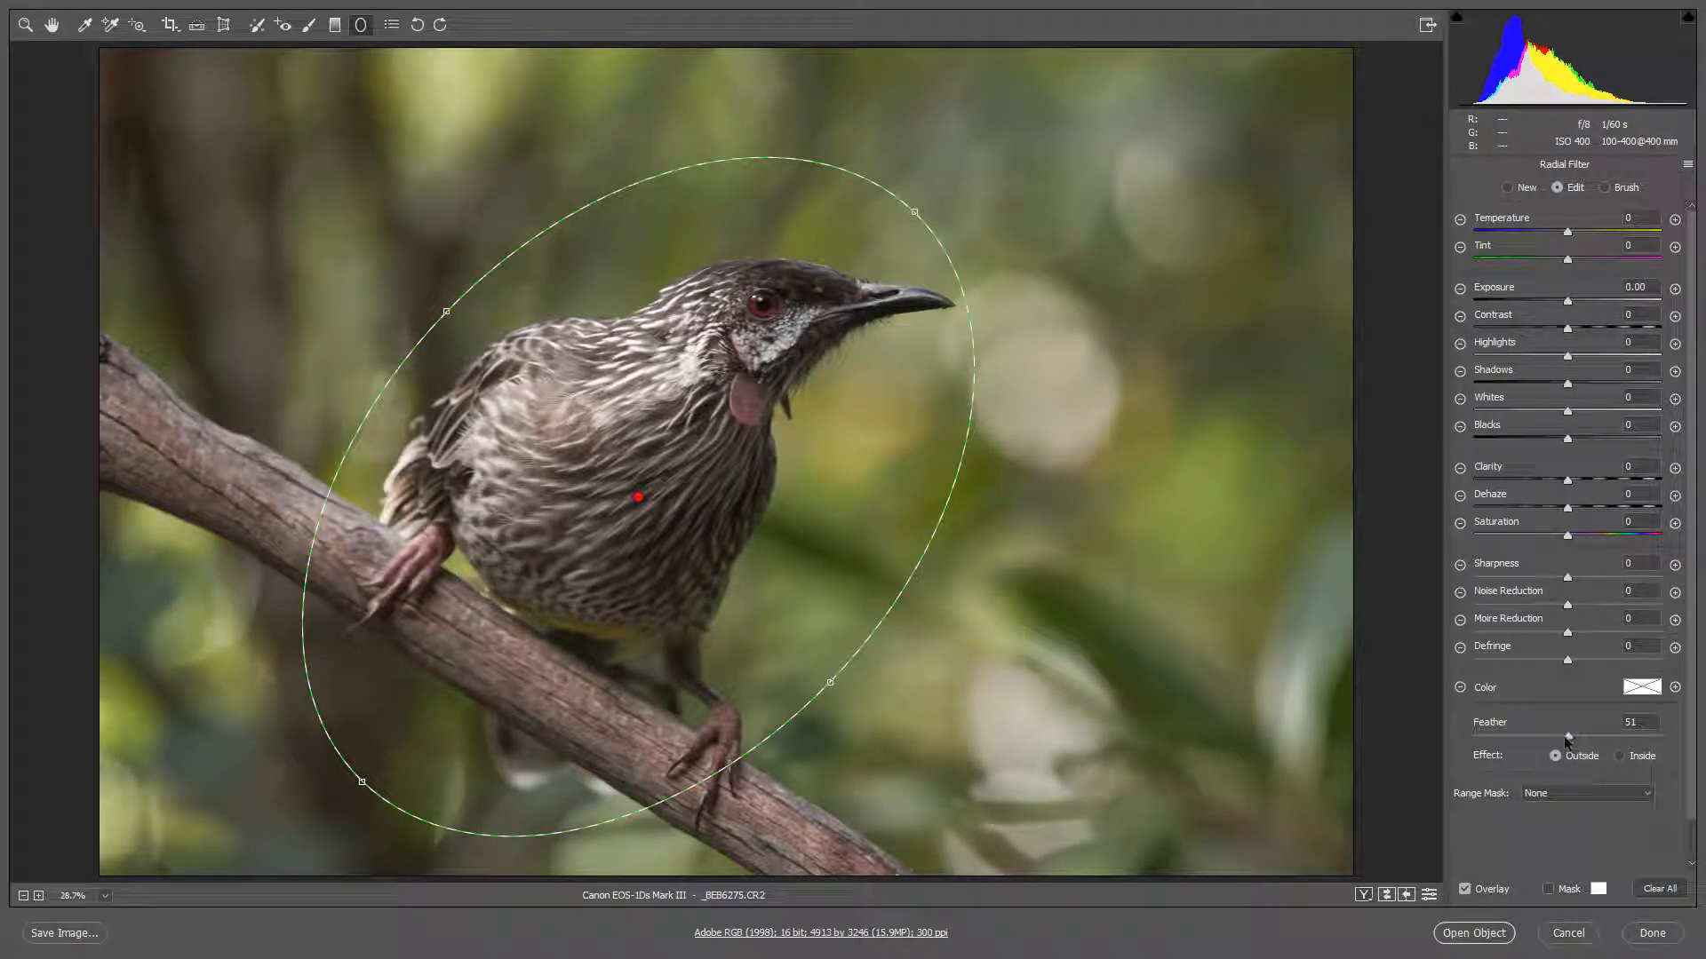
Step: Darken and mute the background outside the bird's ellipse with an exposure of -1.55 and a saturation of -10, with the outline hidden
key(v)
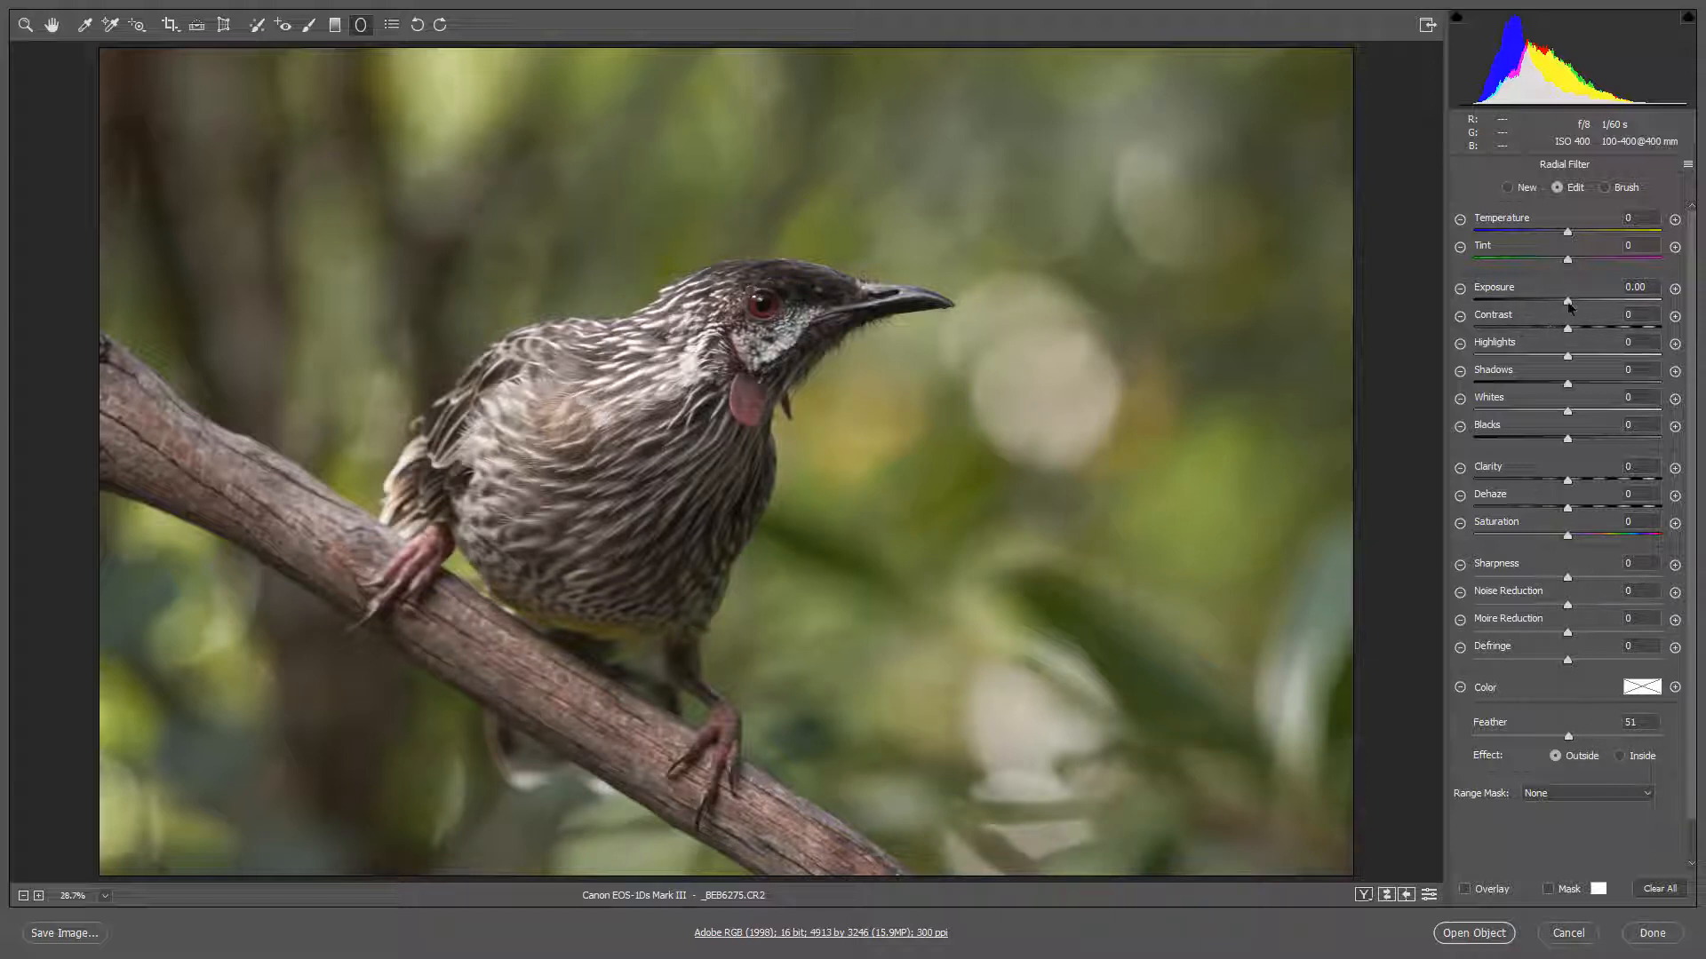
drag(1567, 302, 1530, 309)
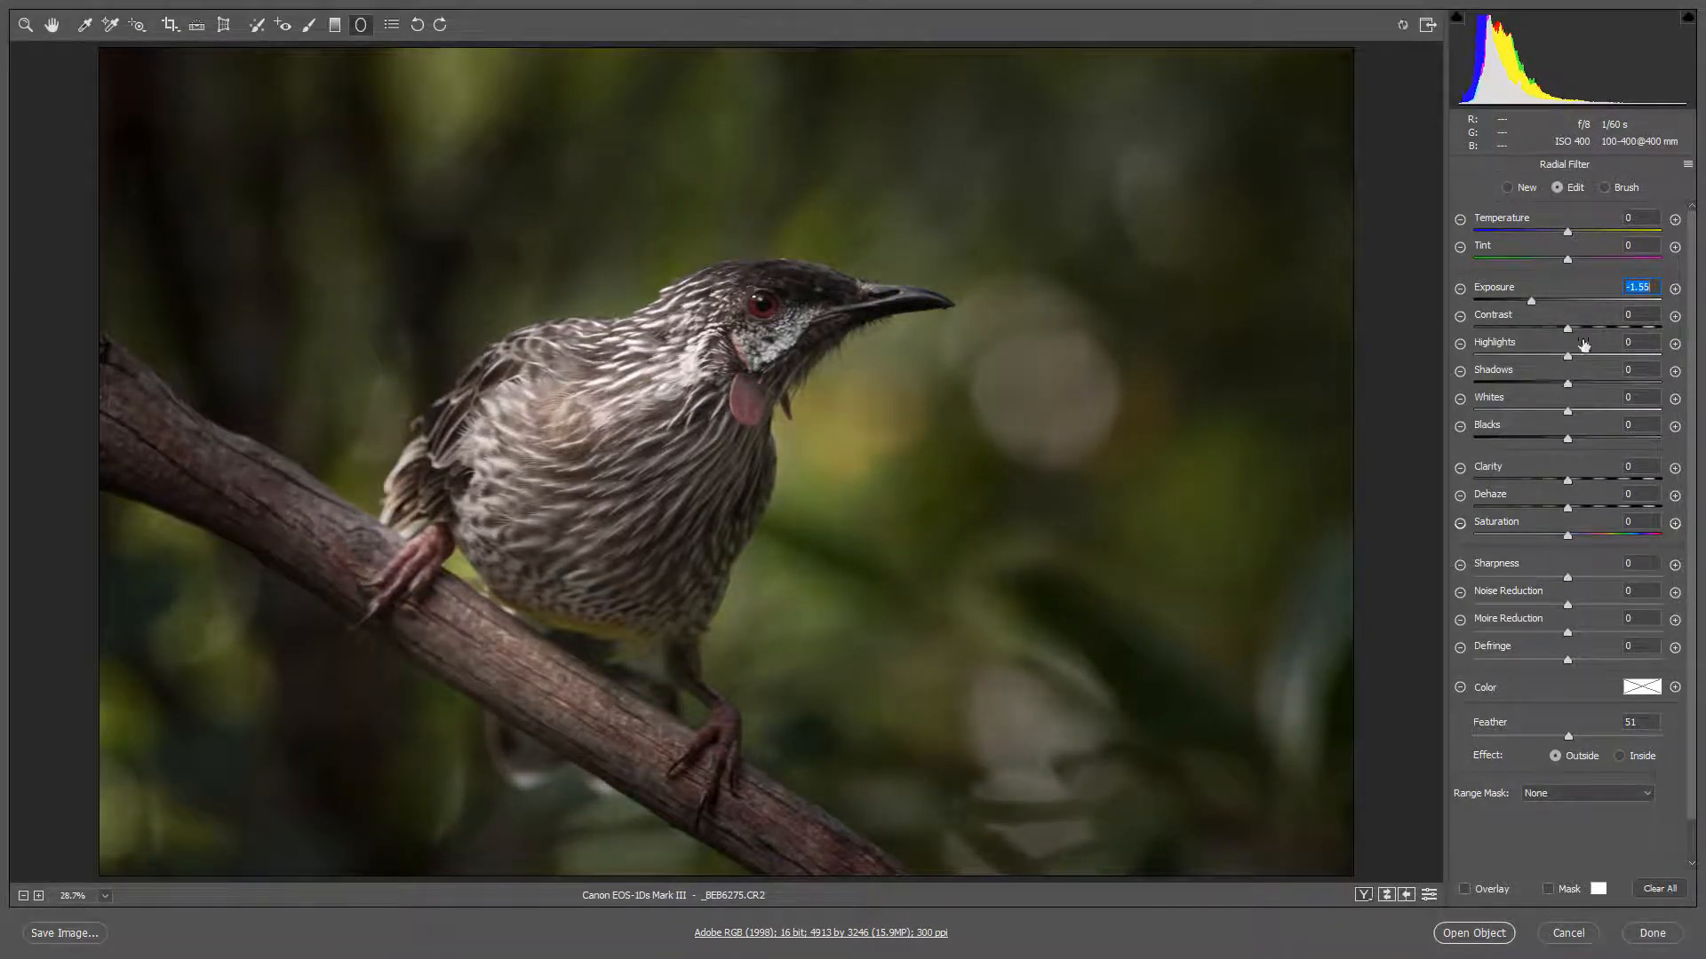
click(1568, 535)
drag(1568, 538, 1556, 542)
Step: Narrow and tilt the ellipse to fit closely around the bird, shift it slightly upwards, and hide its outline
key(v)
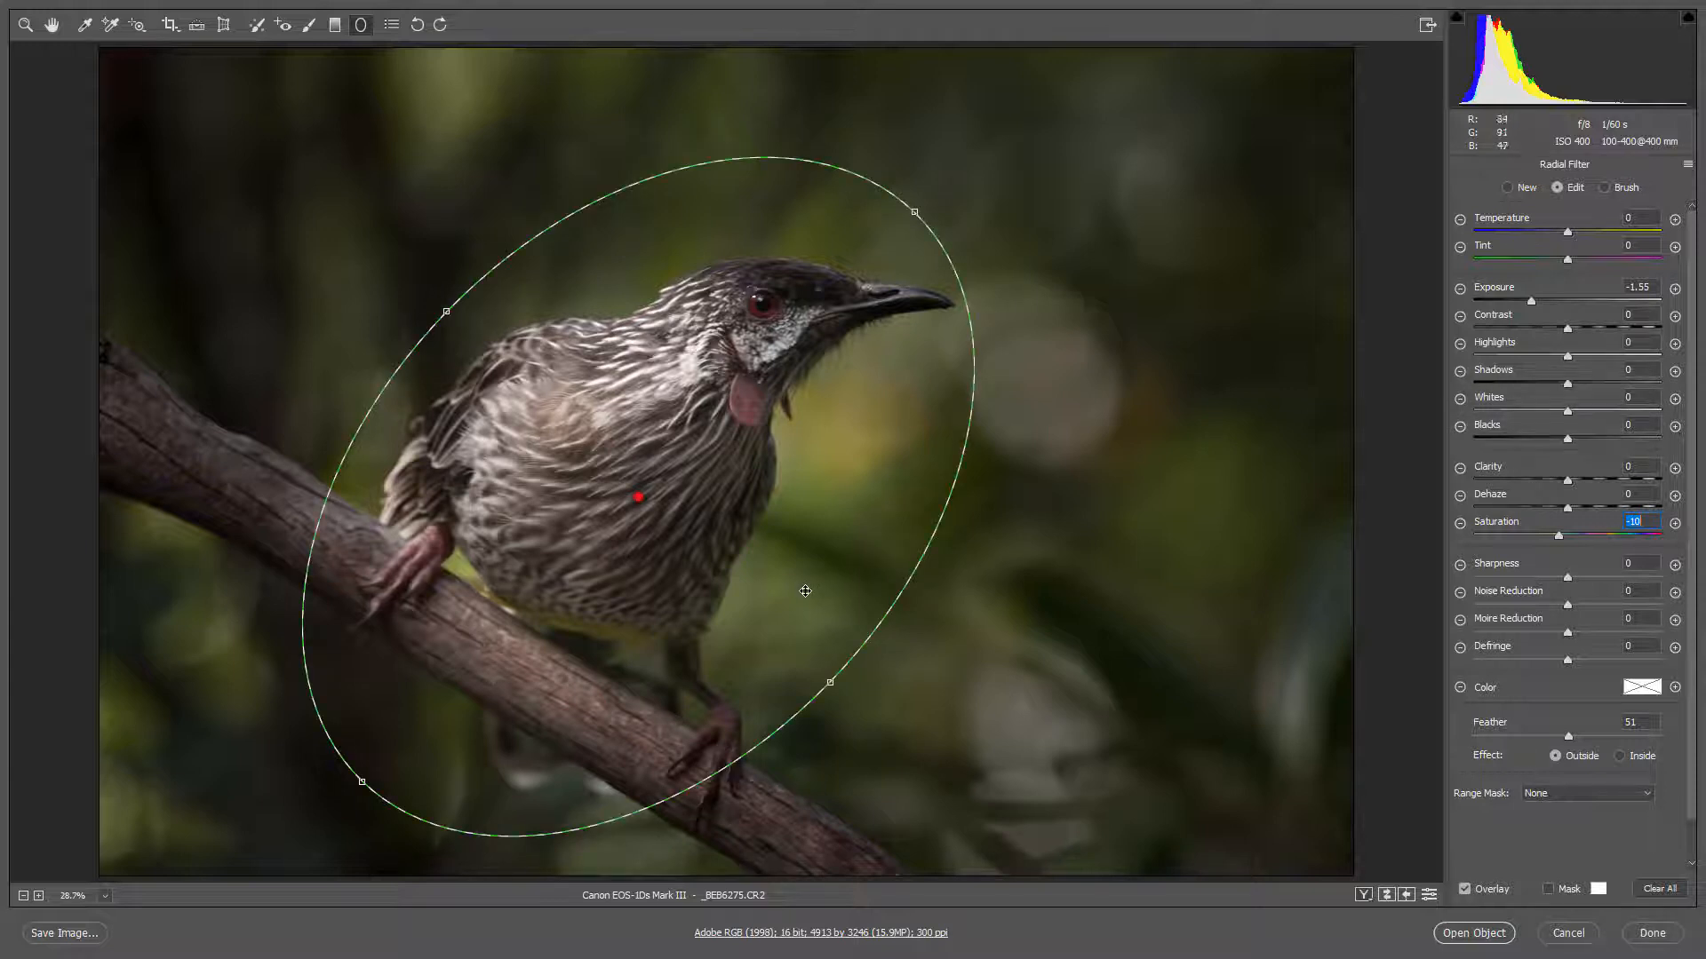
drag(830, 683, 808, 664)
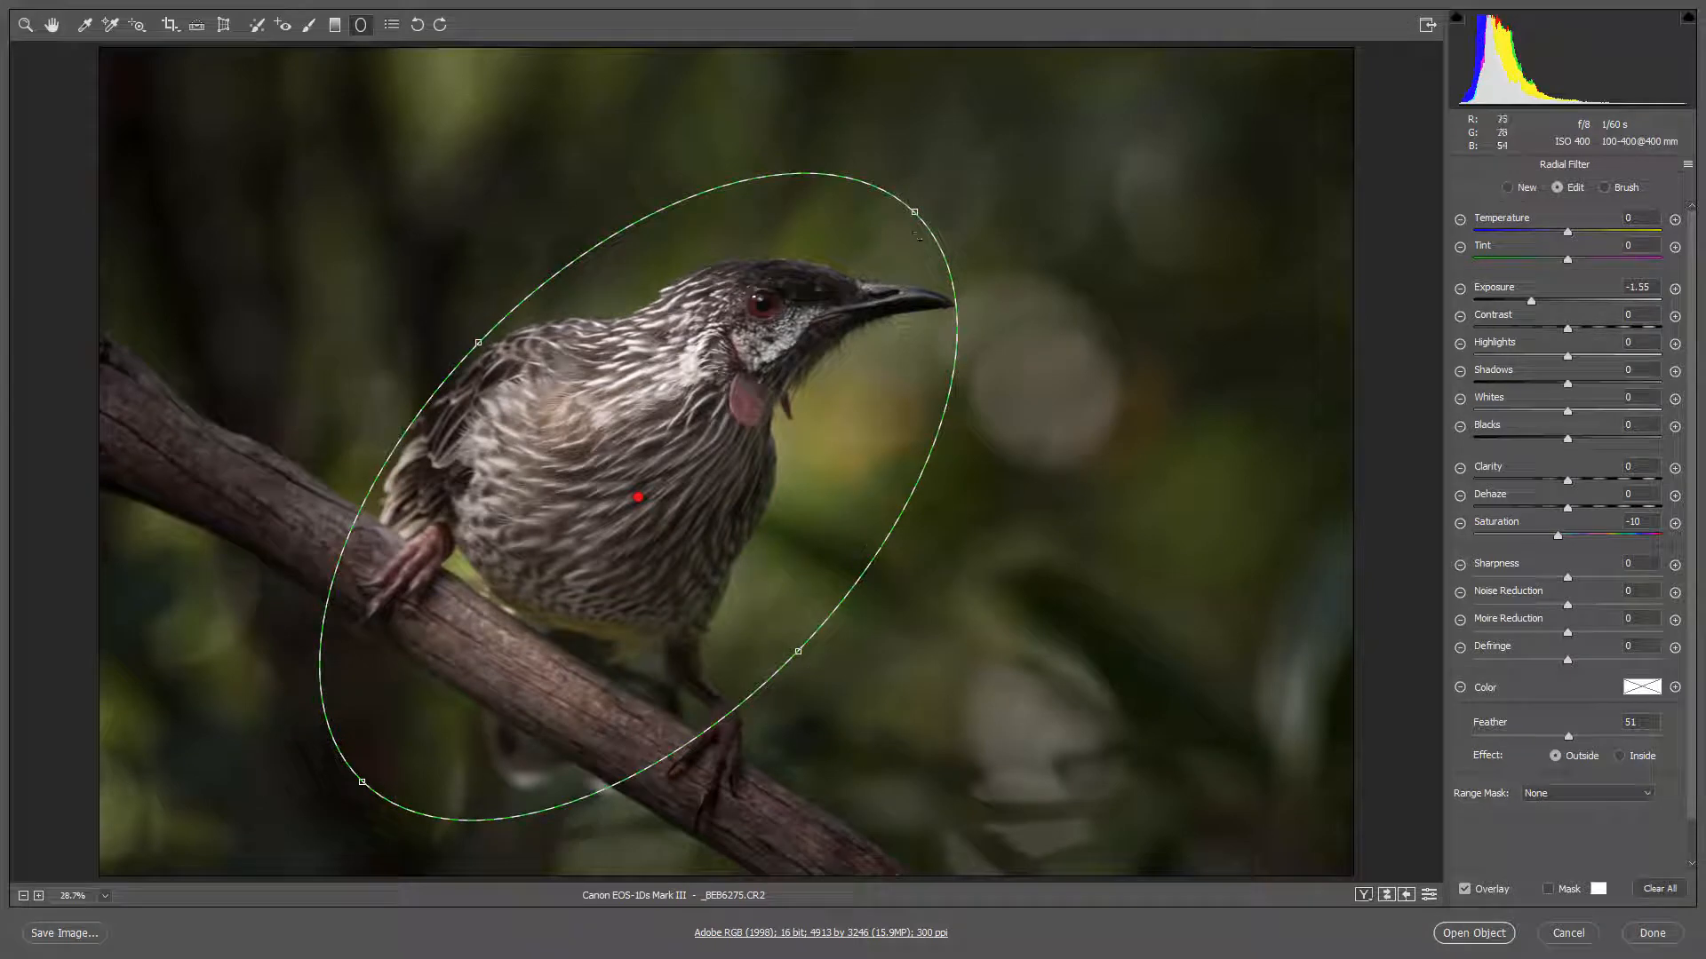
drag(919, 212, 961, 260)
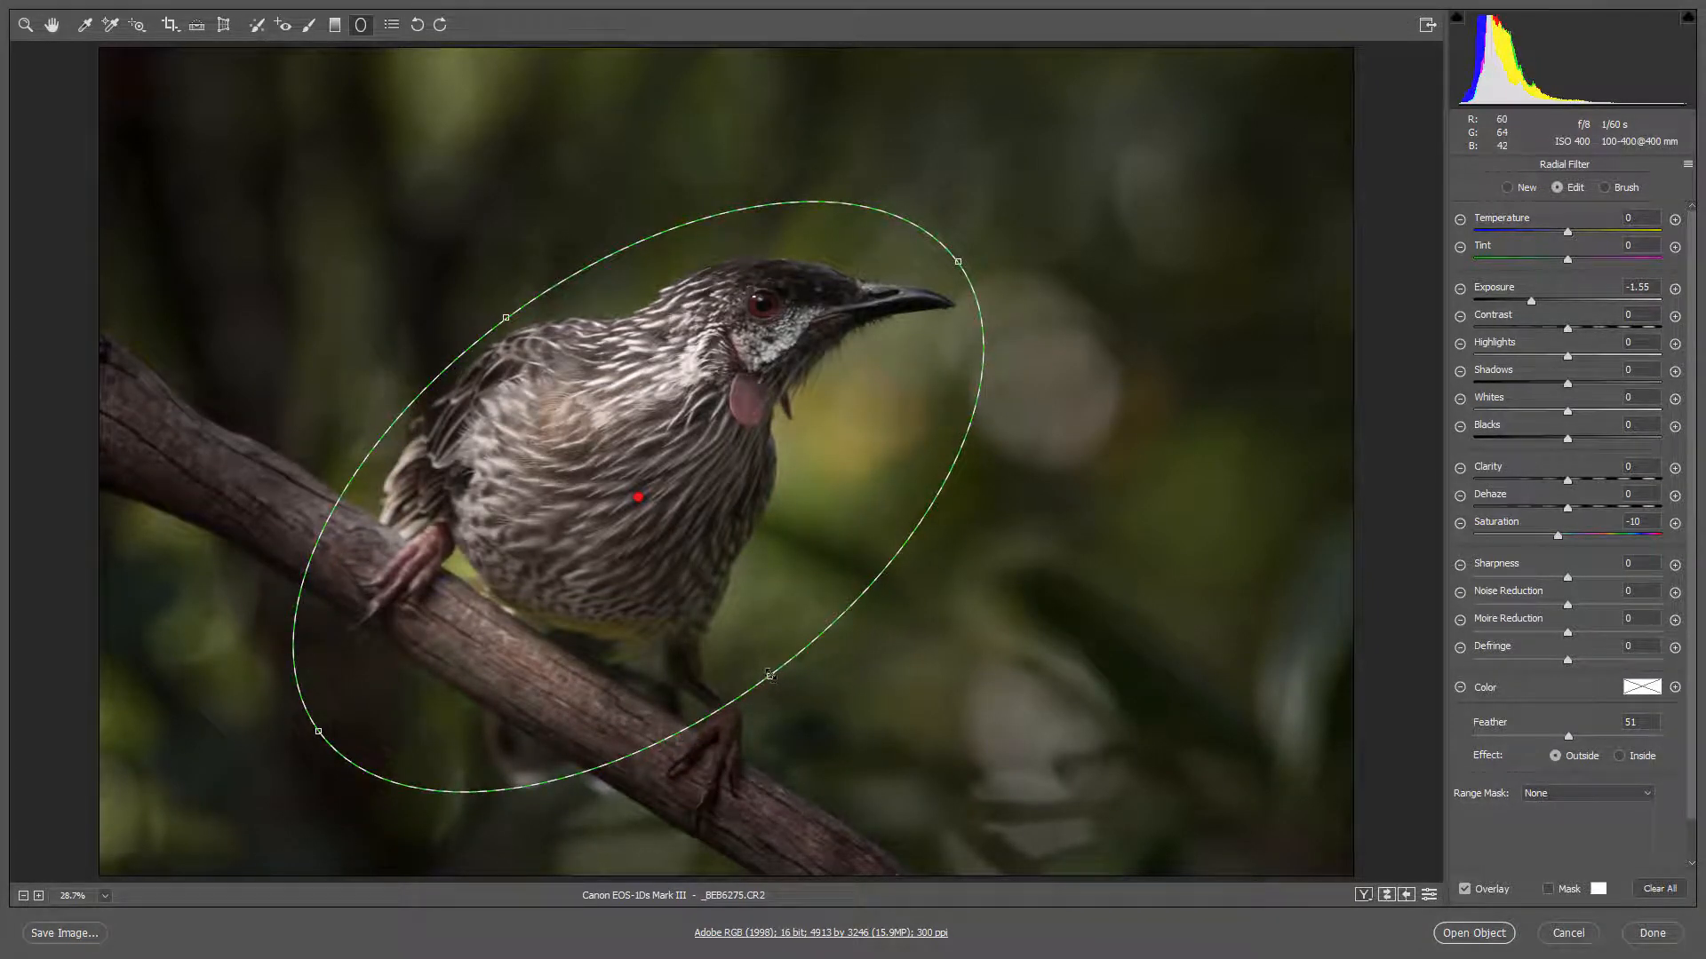
drag(771, 636, 751, 657)
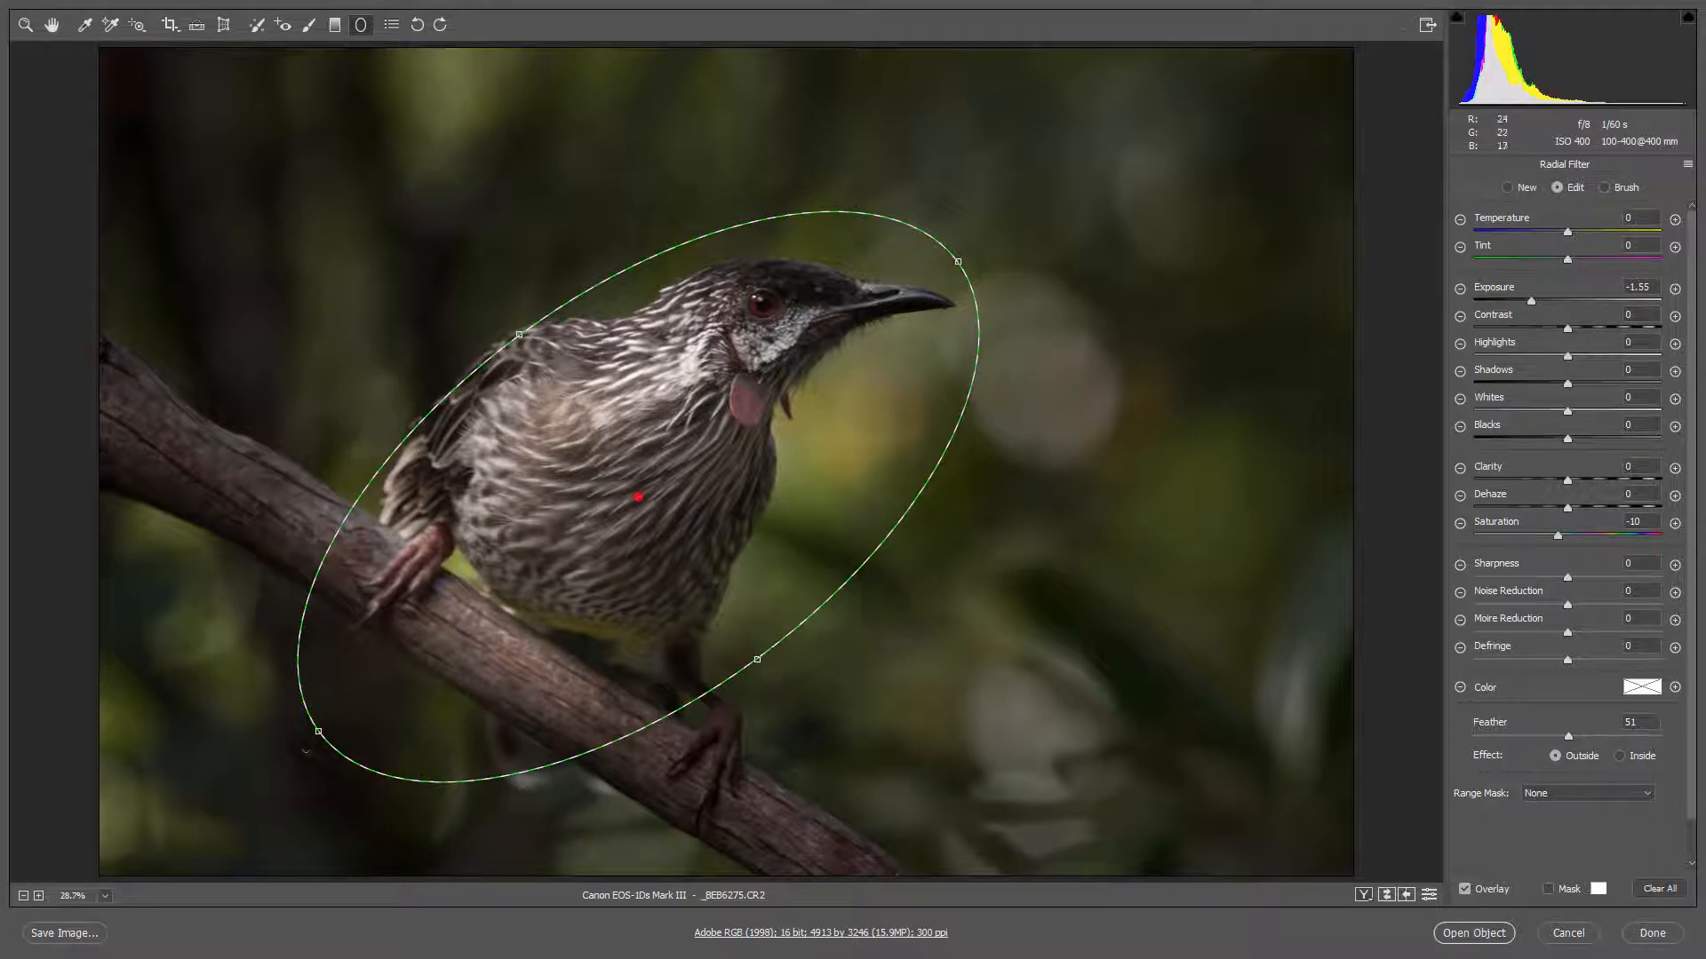
drag(328, 760, 297, 729)
drag(641, 511, 643, 491)
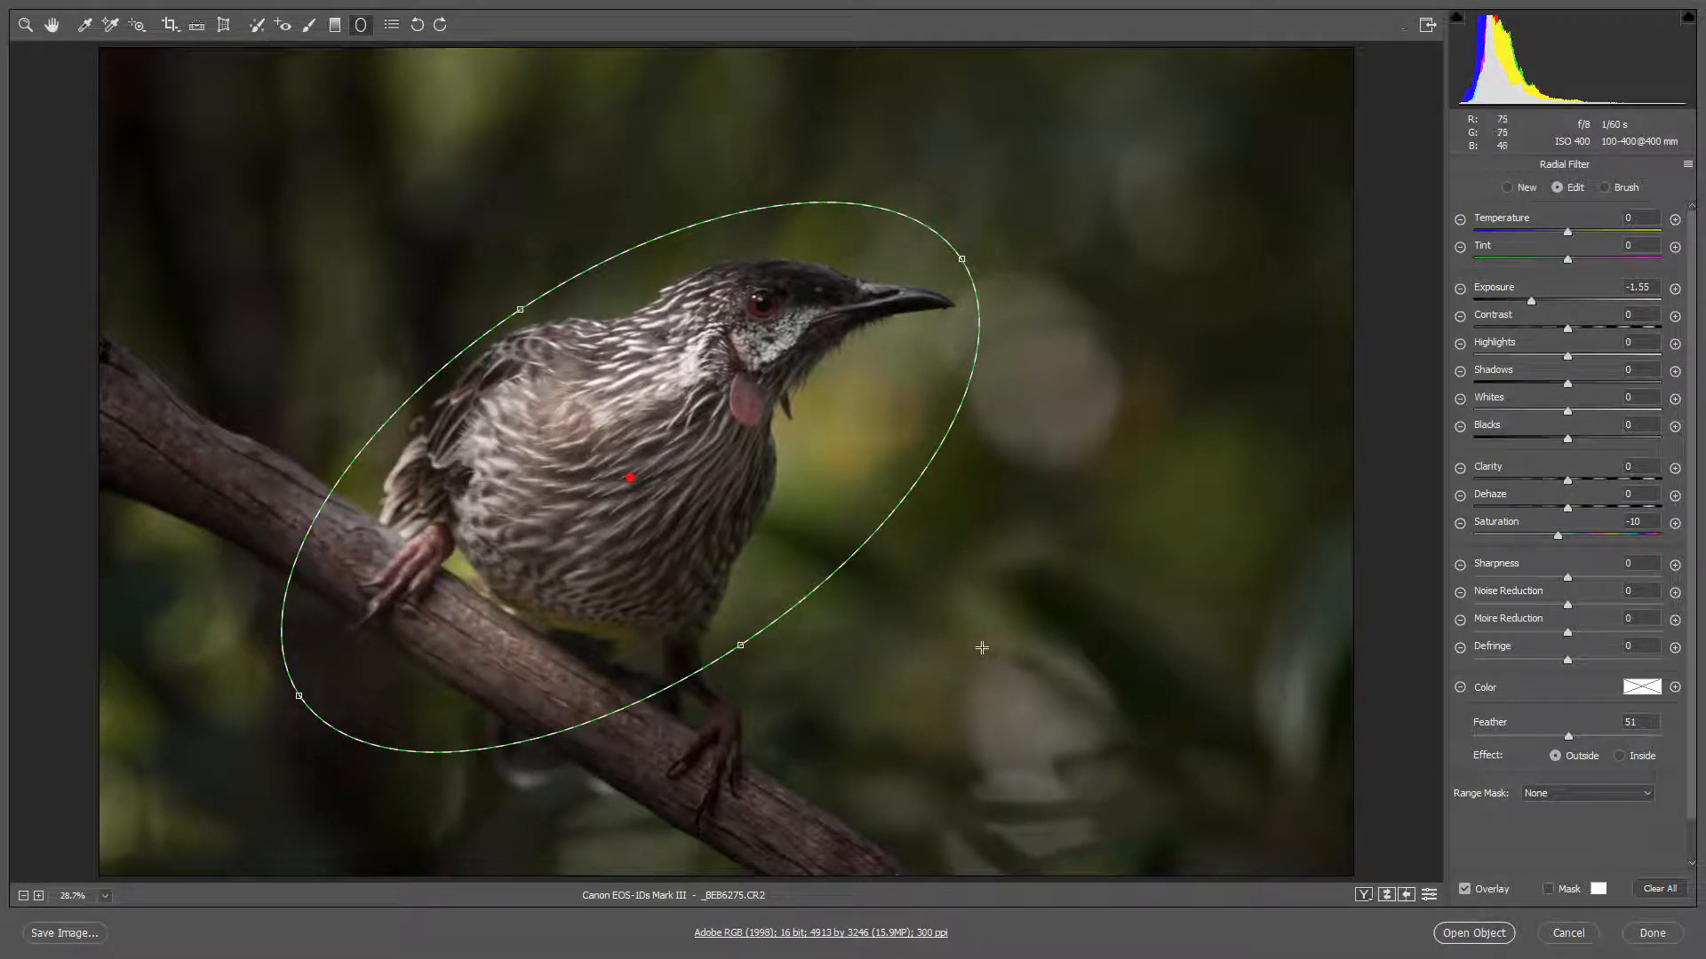
key(v)
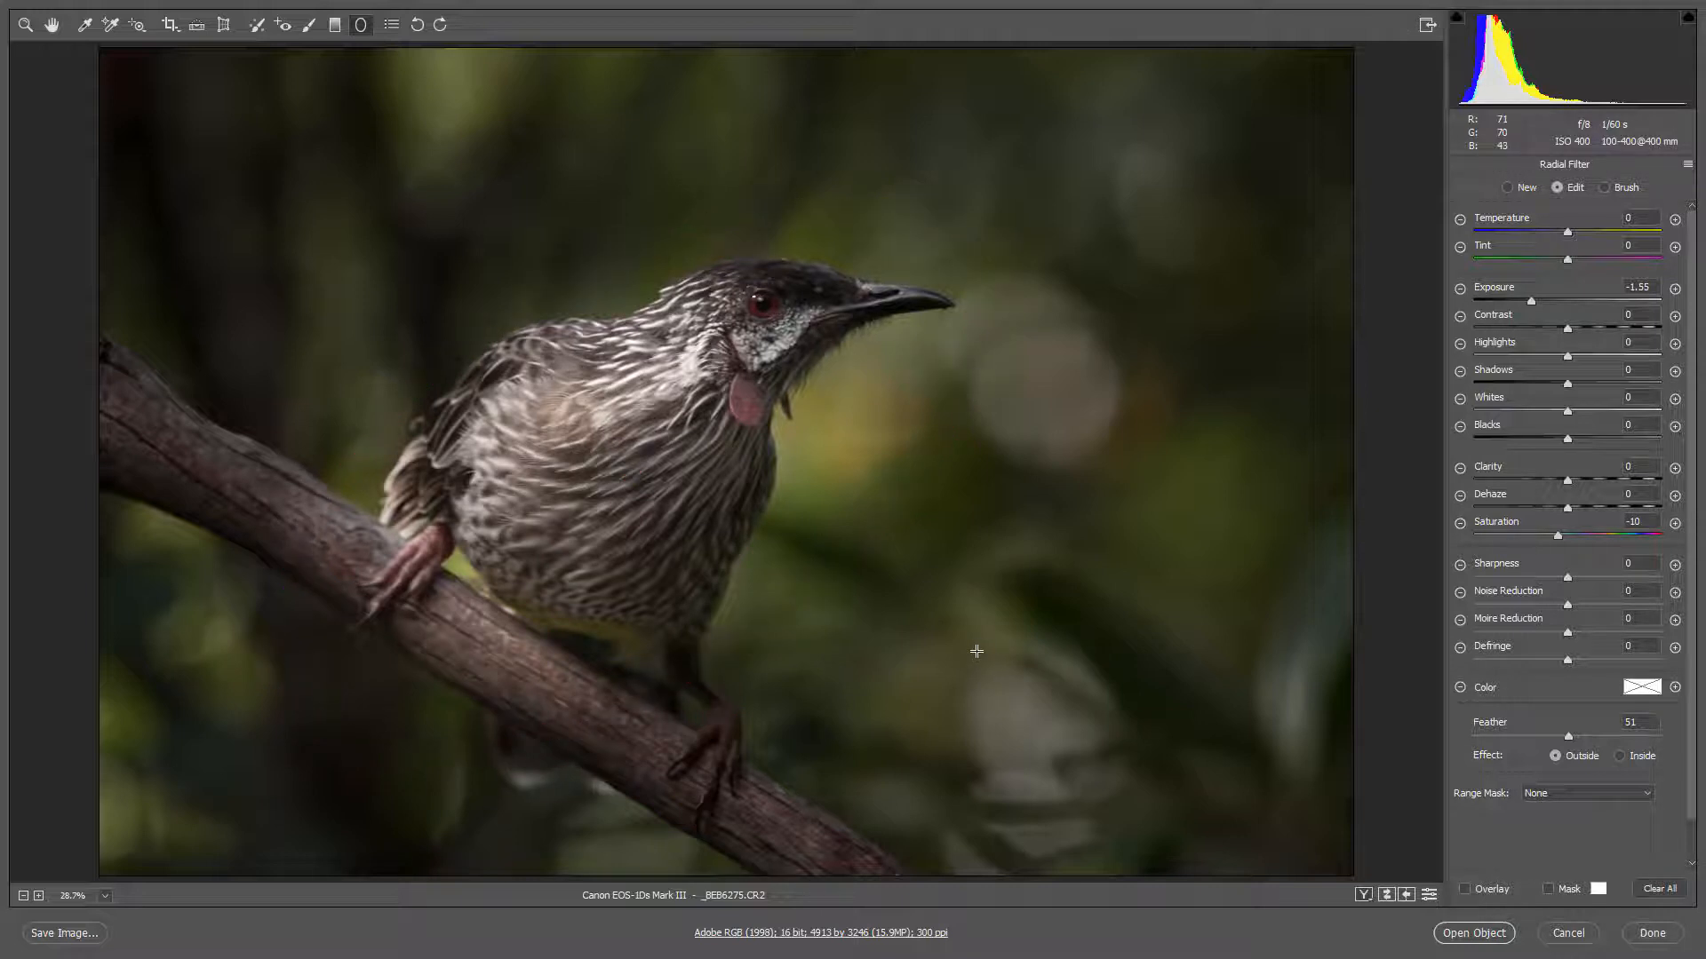
Step: Compare the bird photo with and without the radial filter, and ease the filter's exposure to -1.10
click(1428, 895)
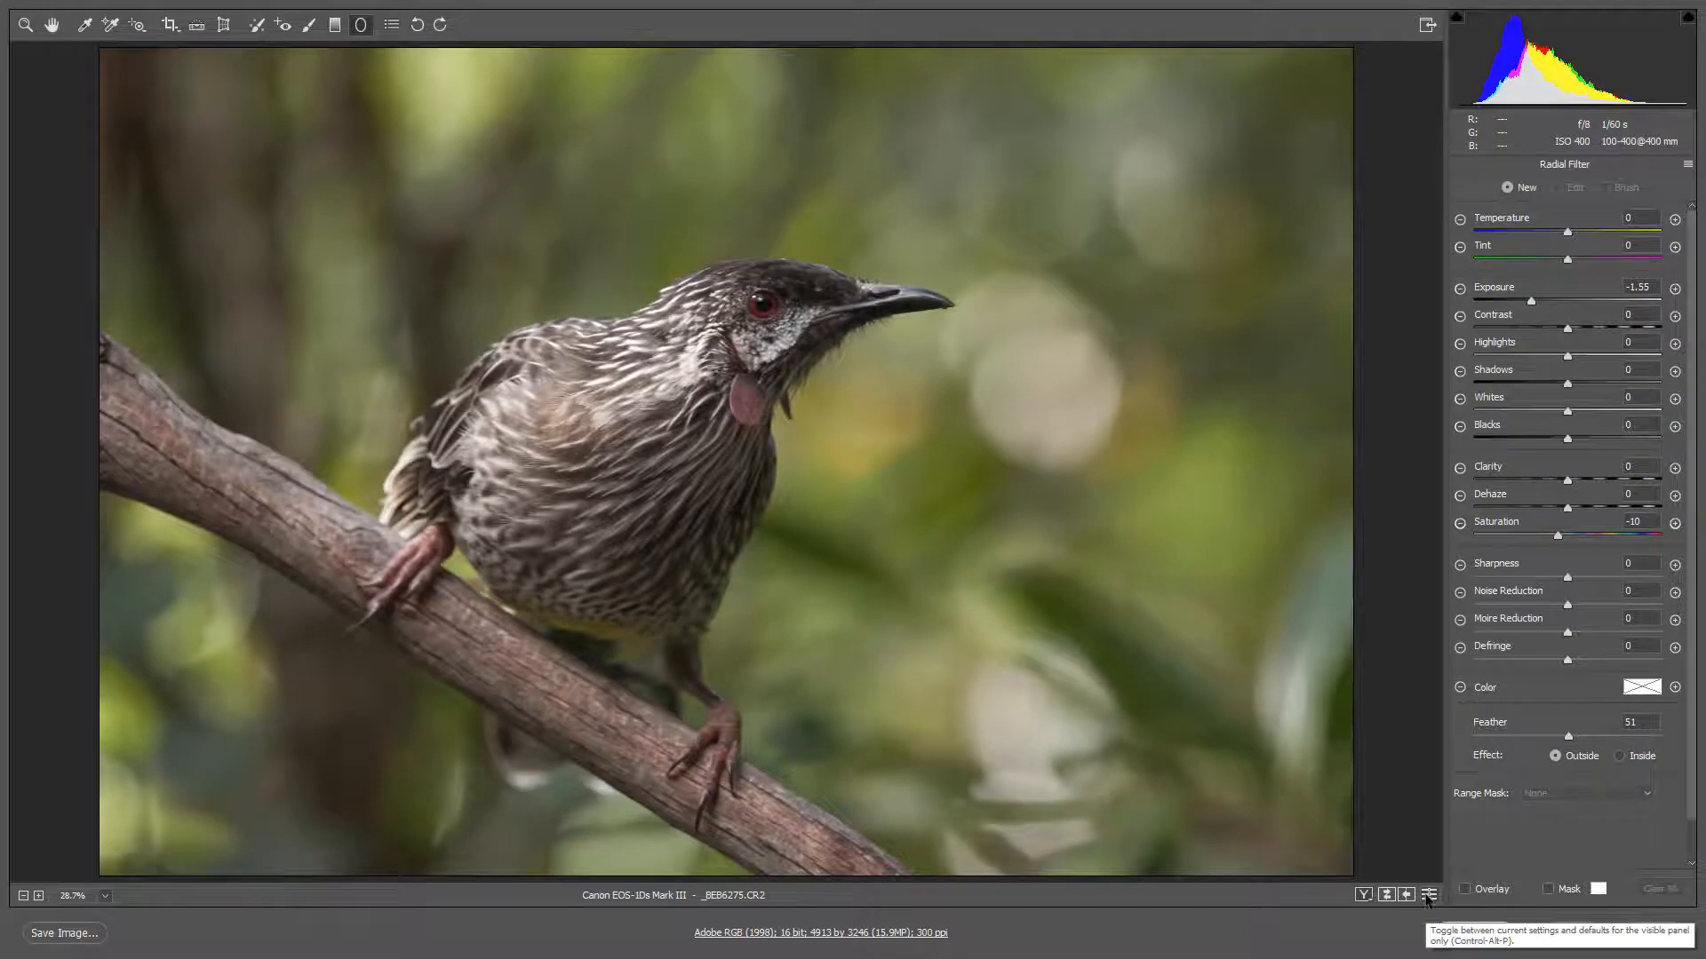
click(1428, 896)
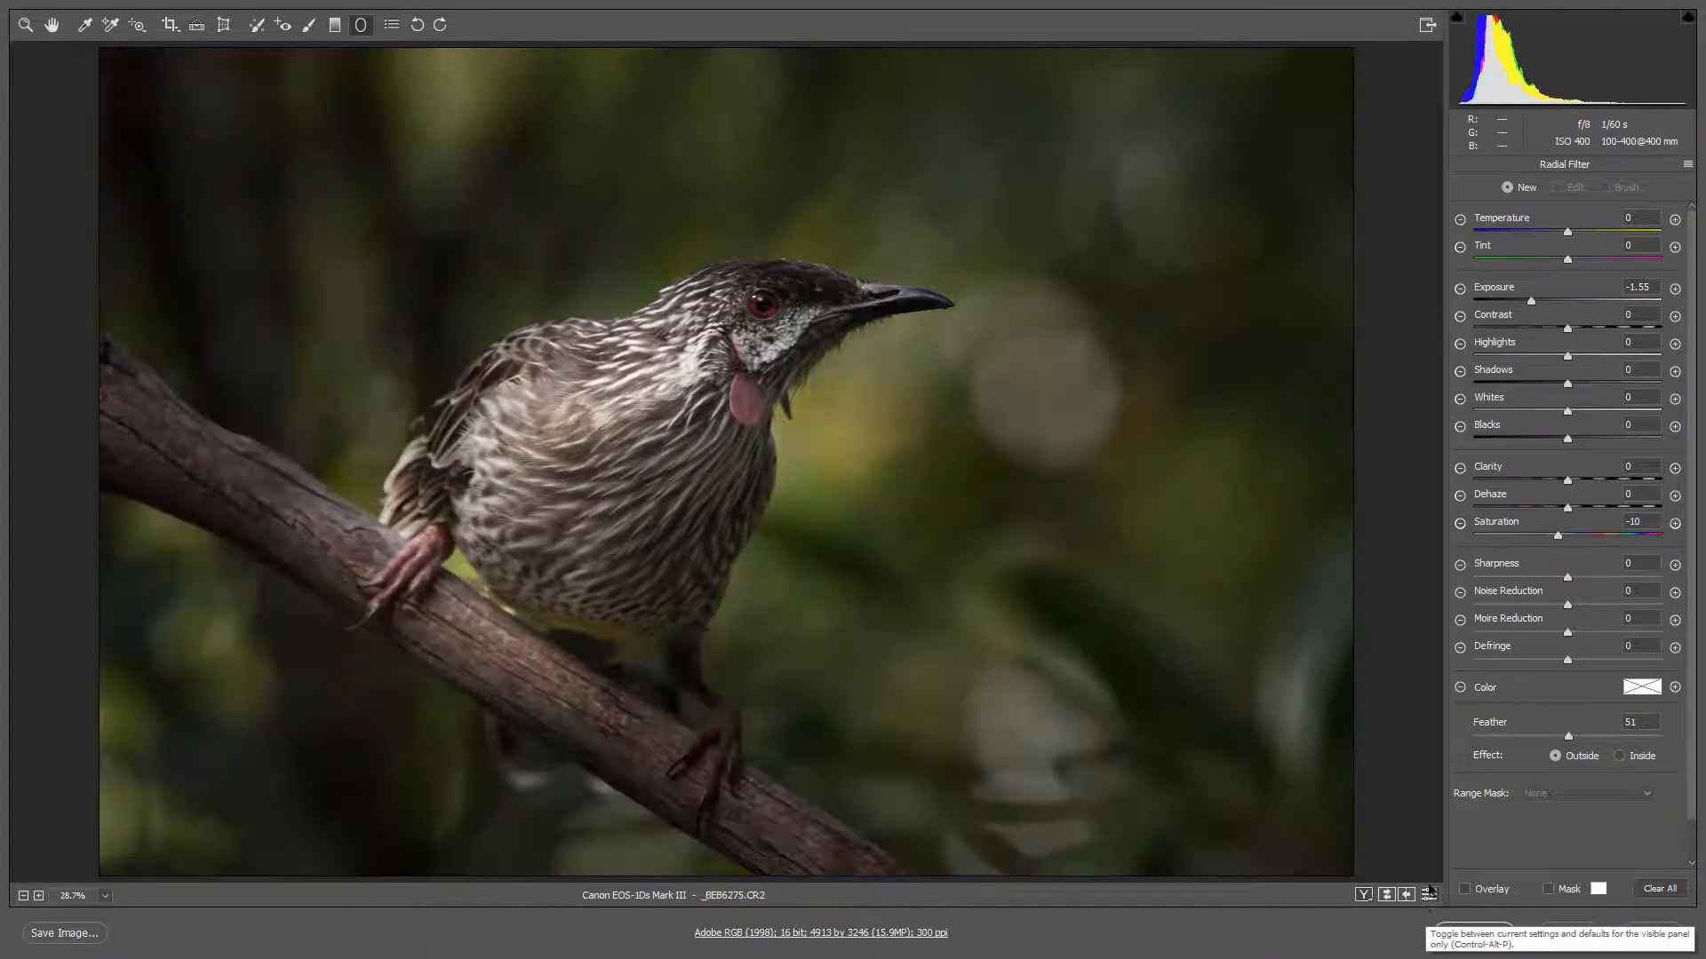
click(1534, 302)
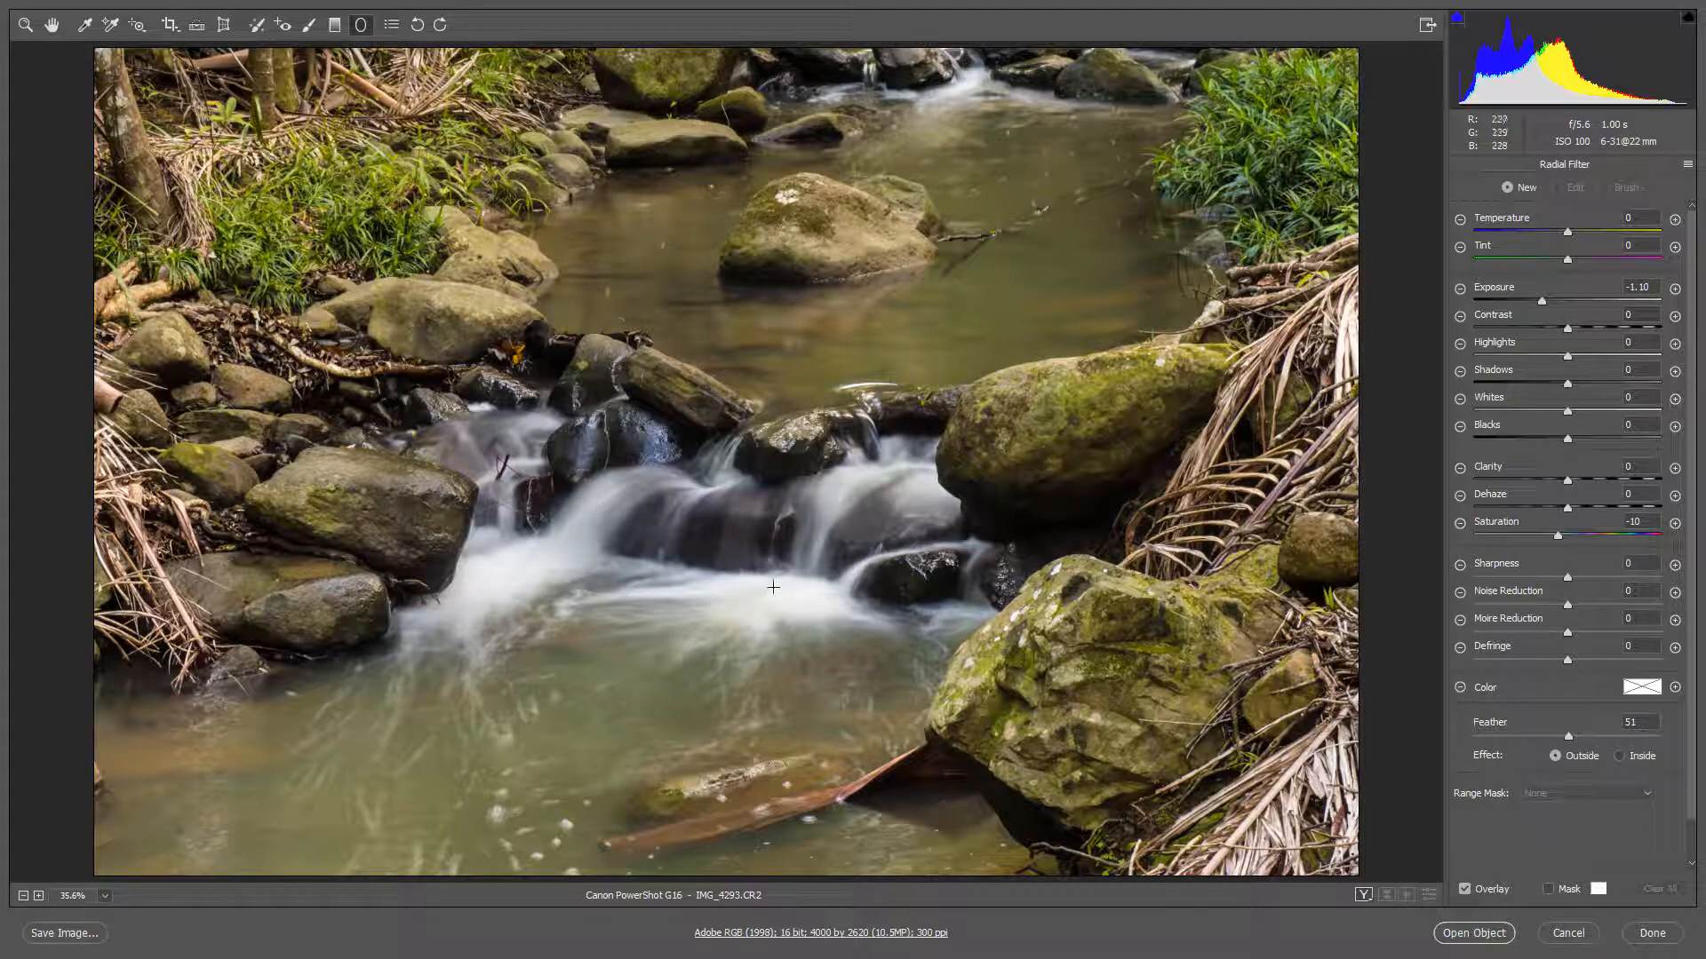
Step: Add a radial filter fitted to the whole stream photo and compare the image with and without it
ctrl+double_click(730, 453)
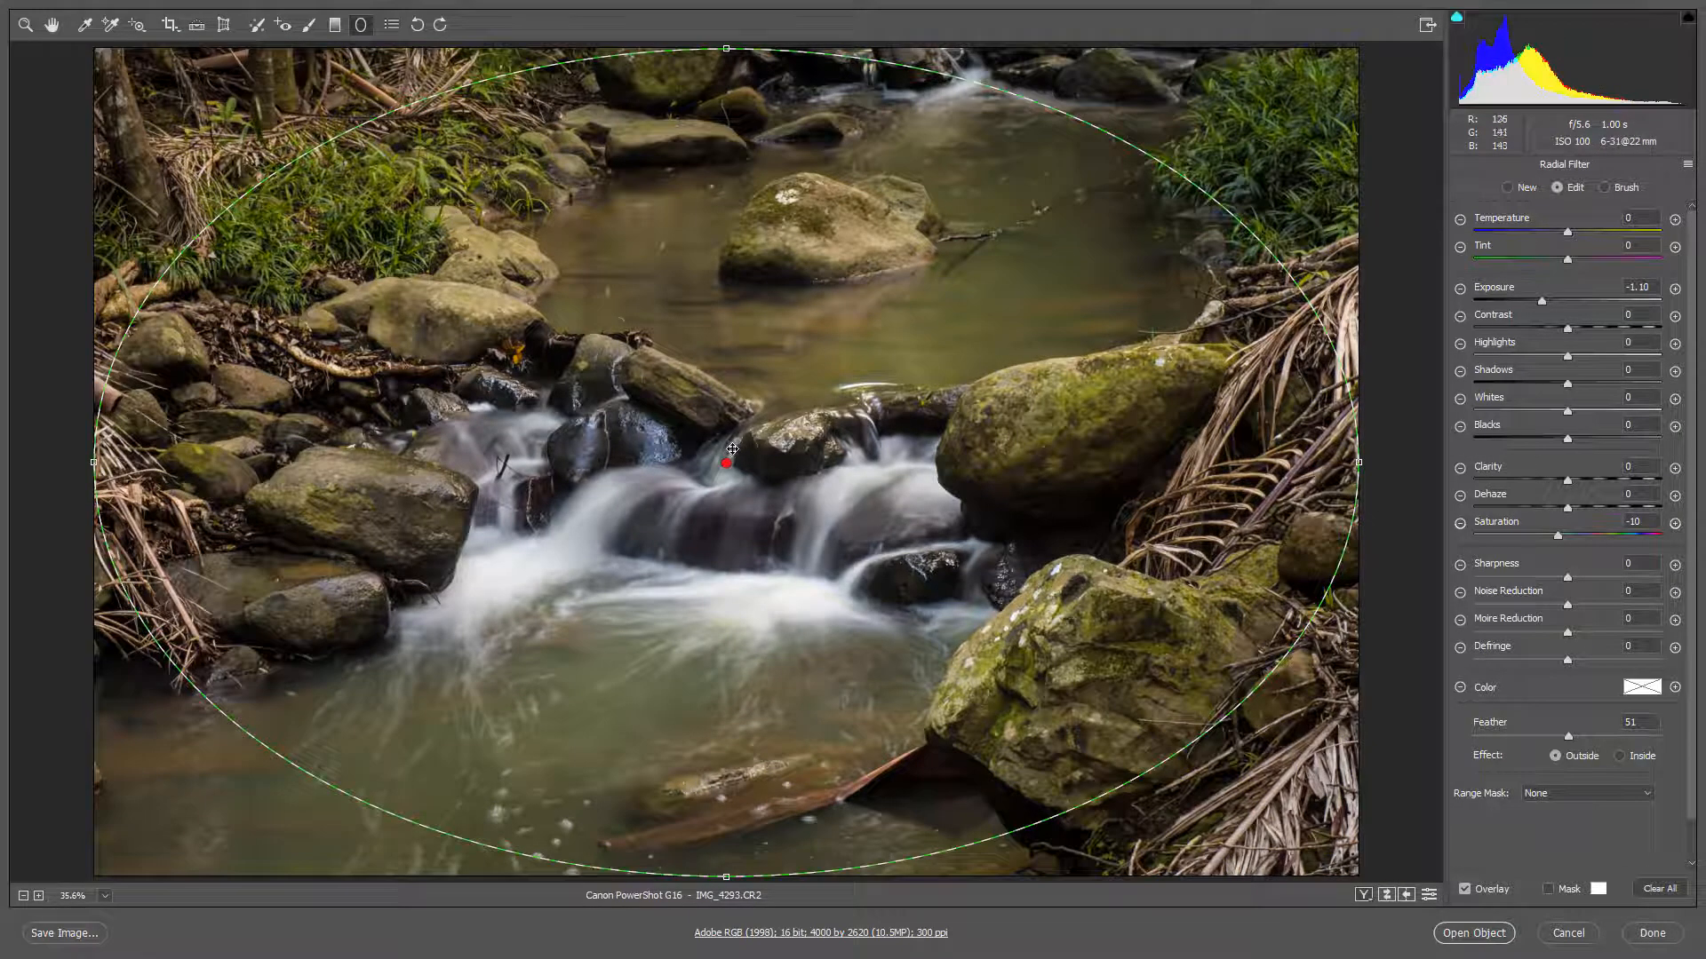
key(v)
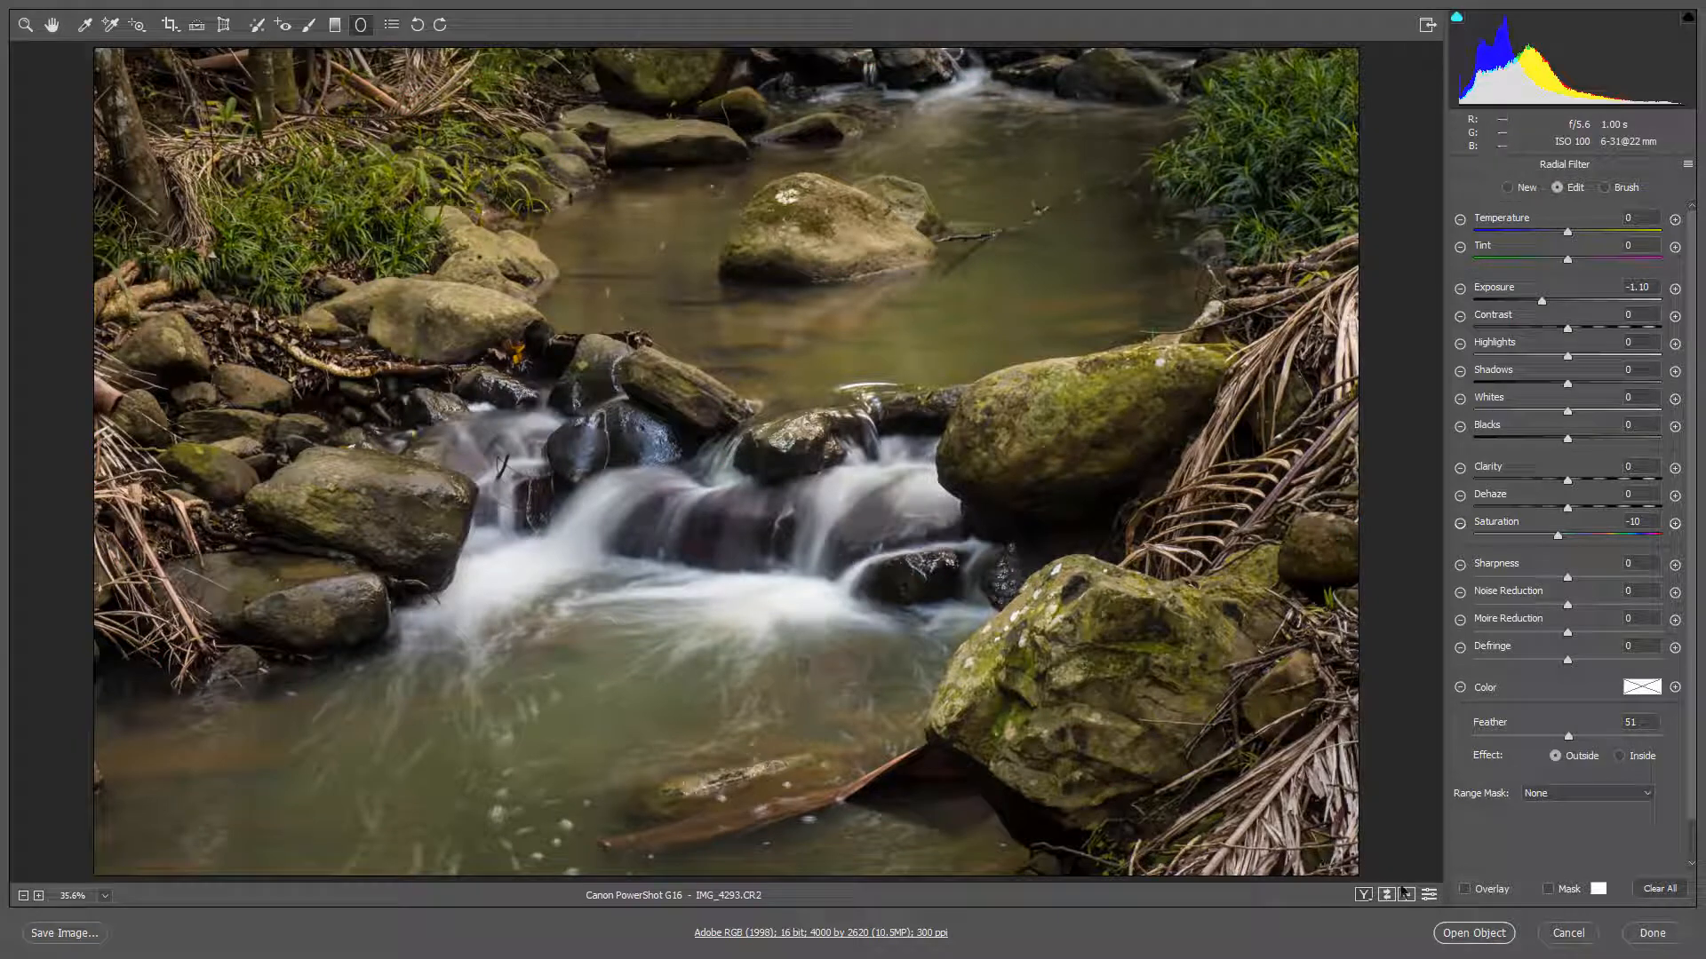
click(1429, 895)
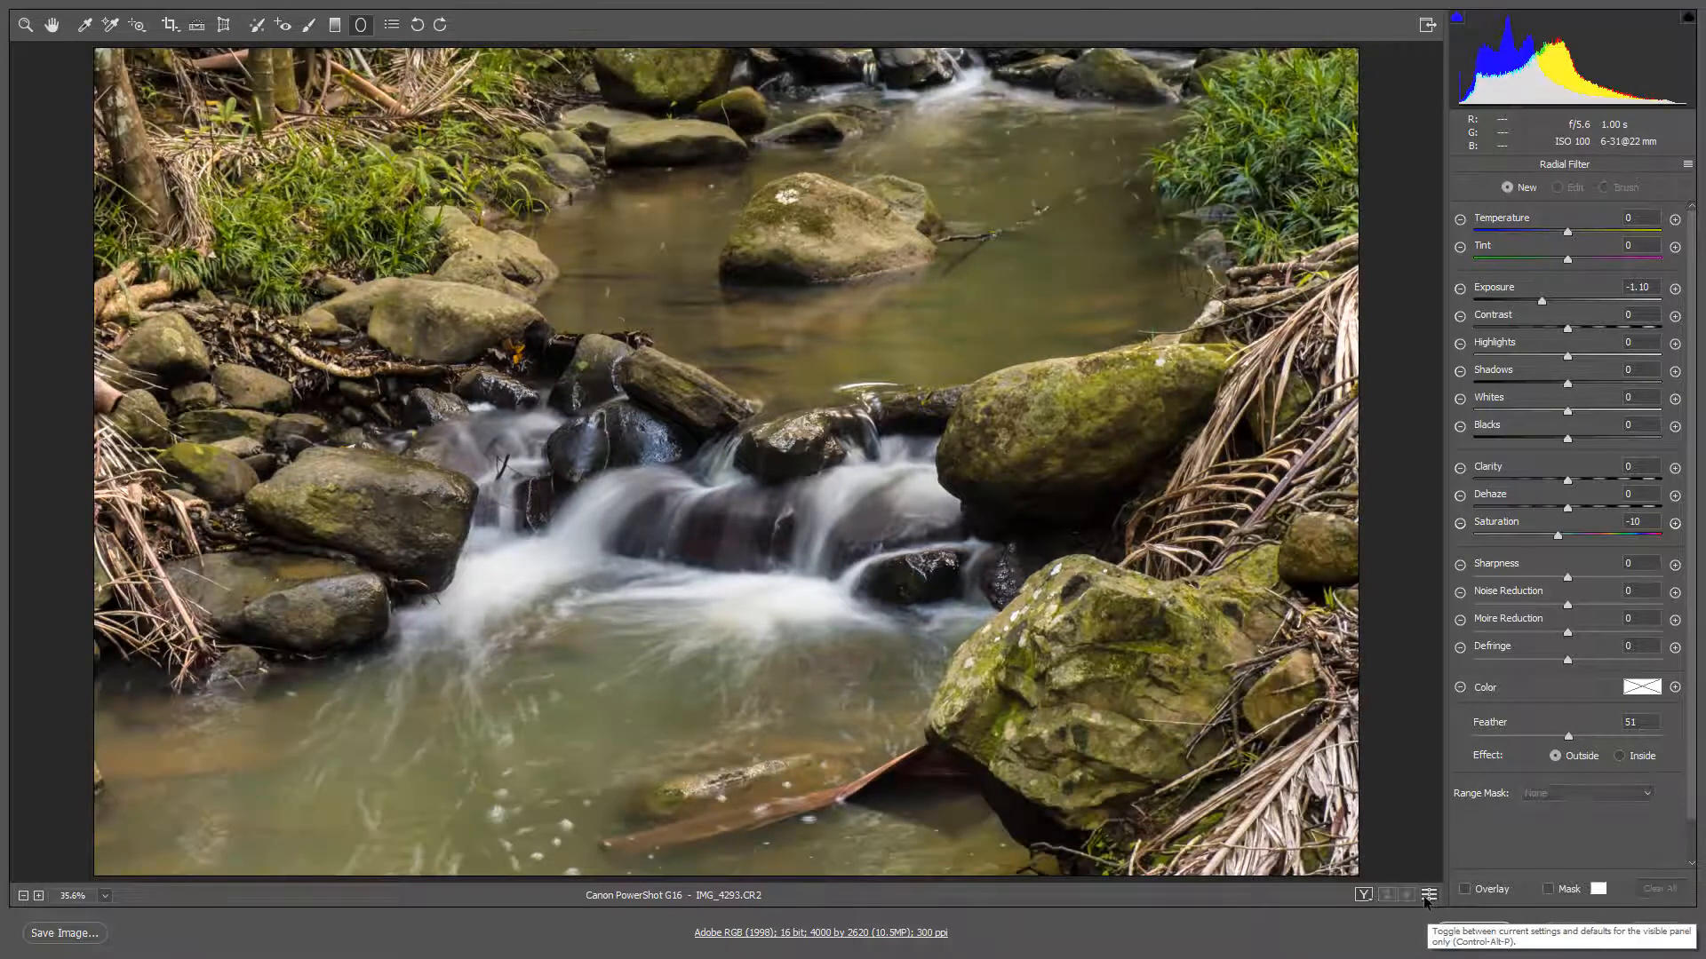
click(1429, 897)
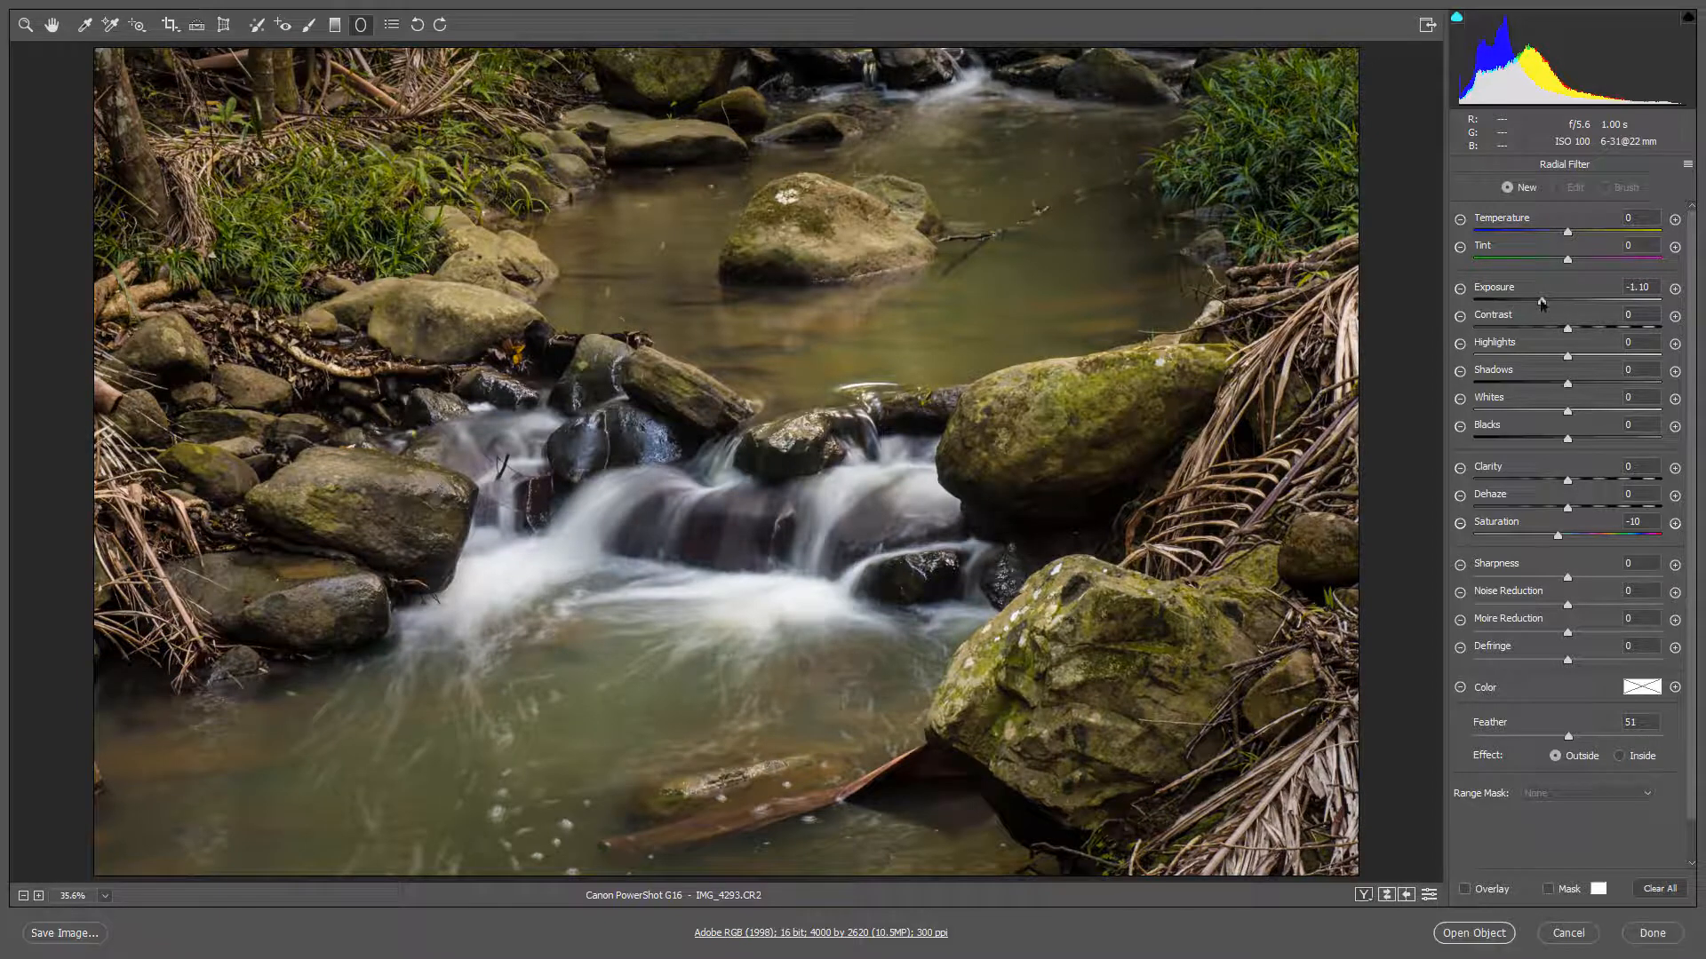
Step: Select the stream photo's radial filter, set its exposure to -1.70, and compare the image with and without the filter
mouse_move(1541, 302)
mouse_down()
mouse_move(1494, 306)
mouse_move(1540, 306)
mouse_up()
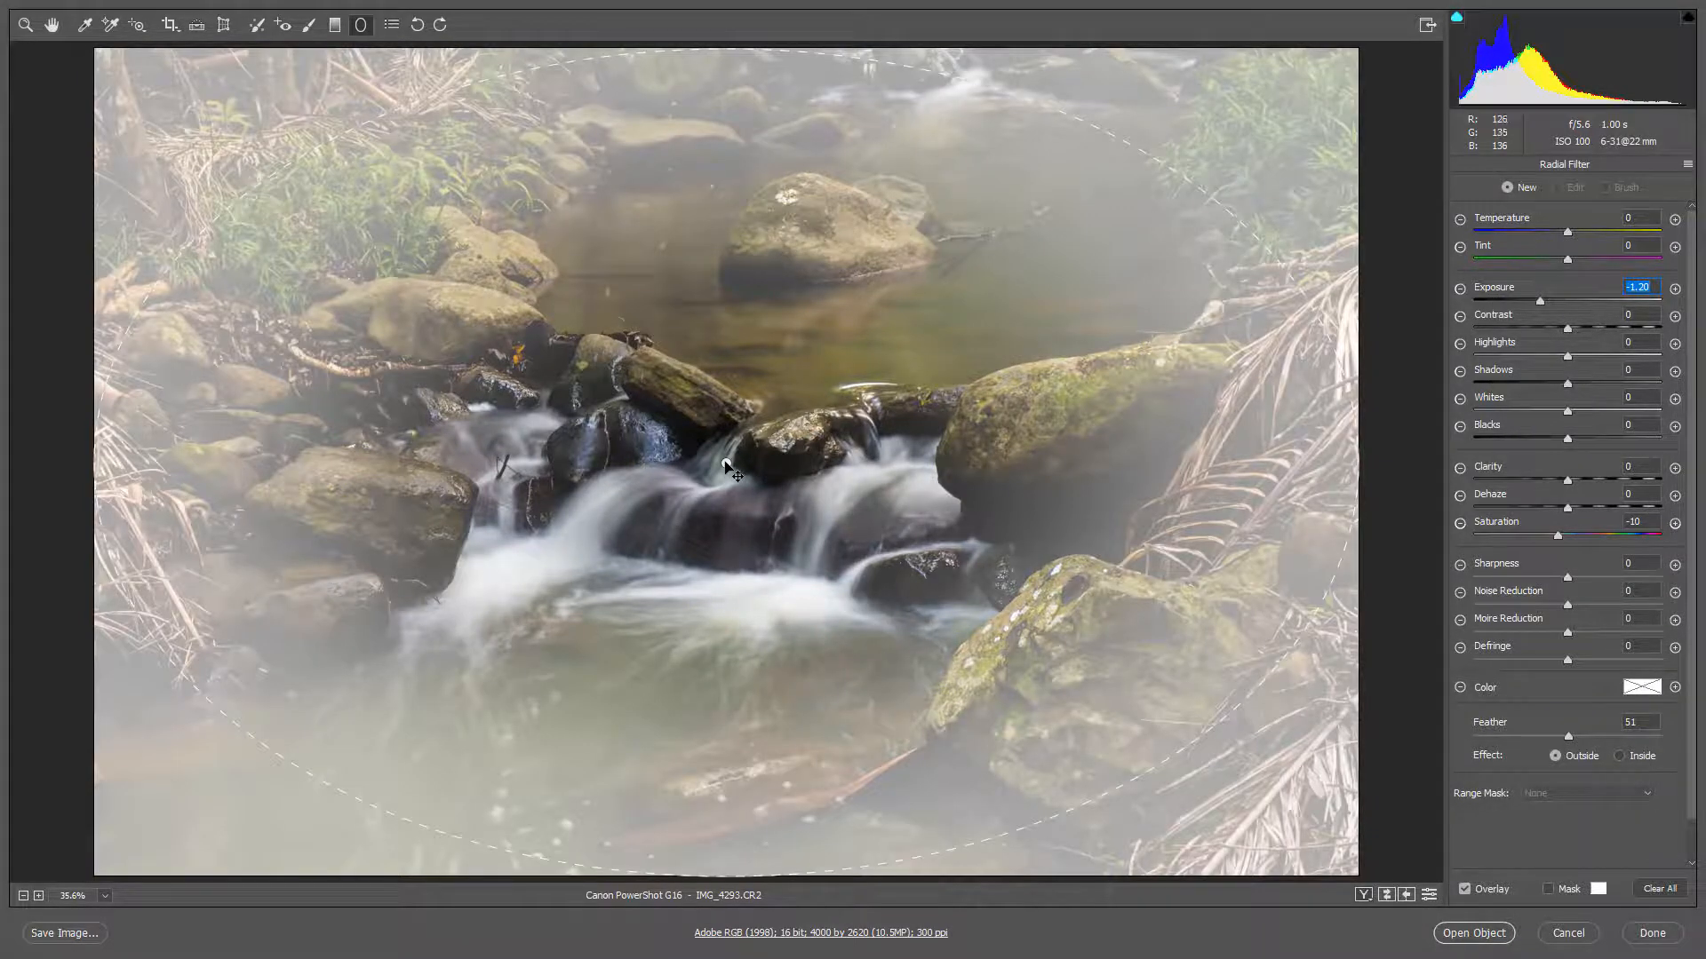
click(728, 467)
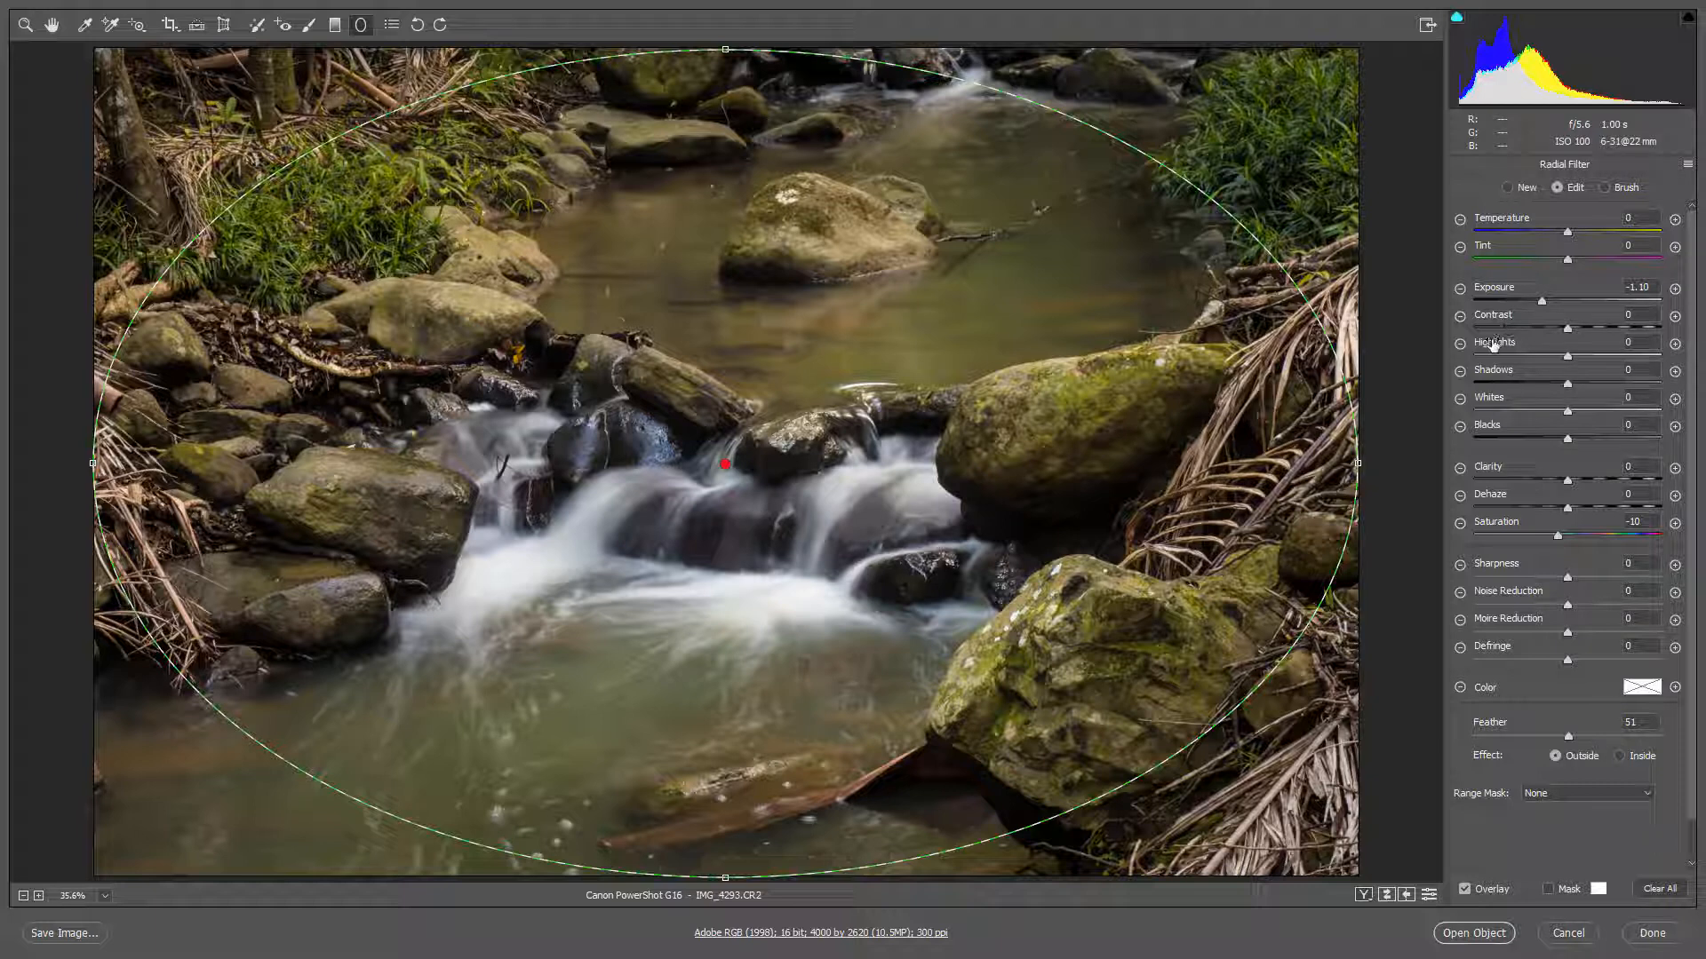
key(v)
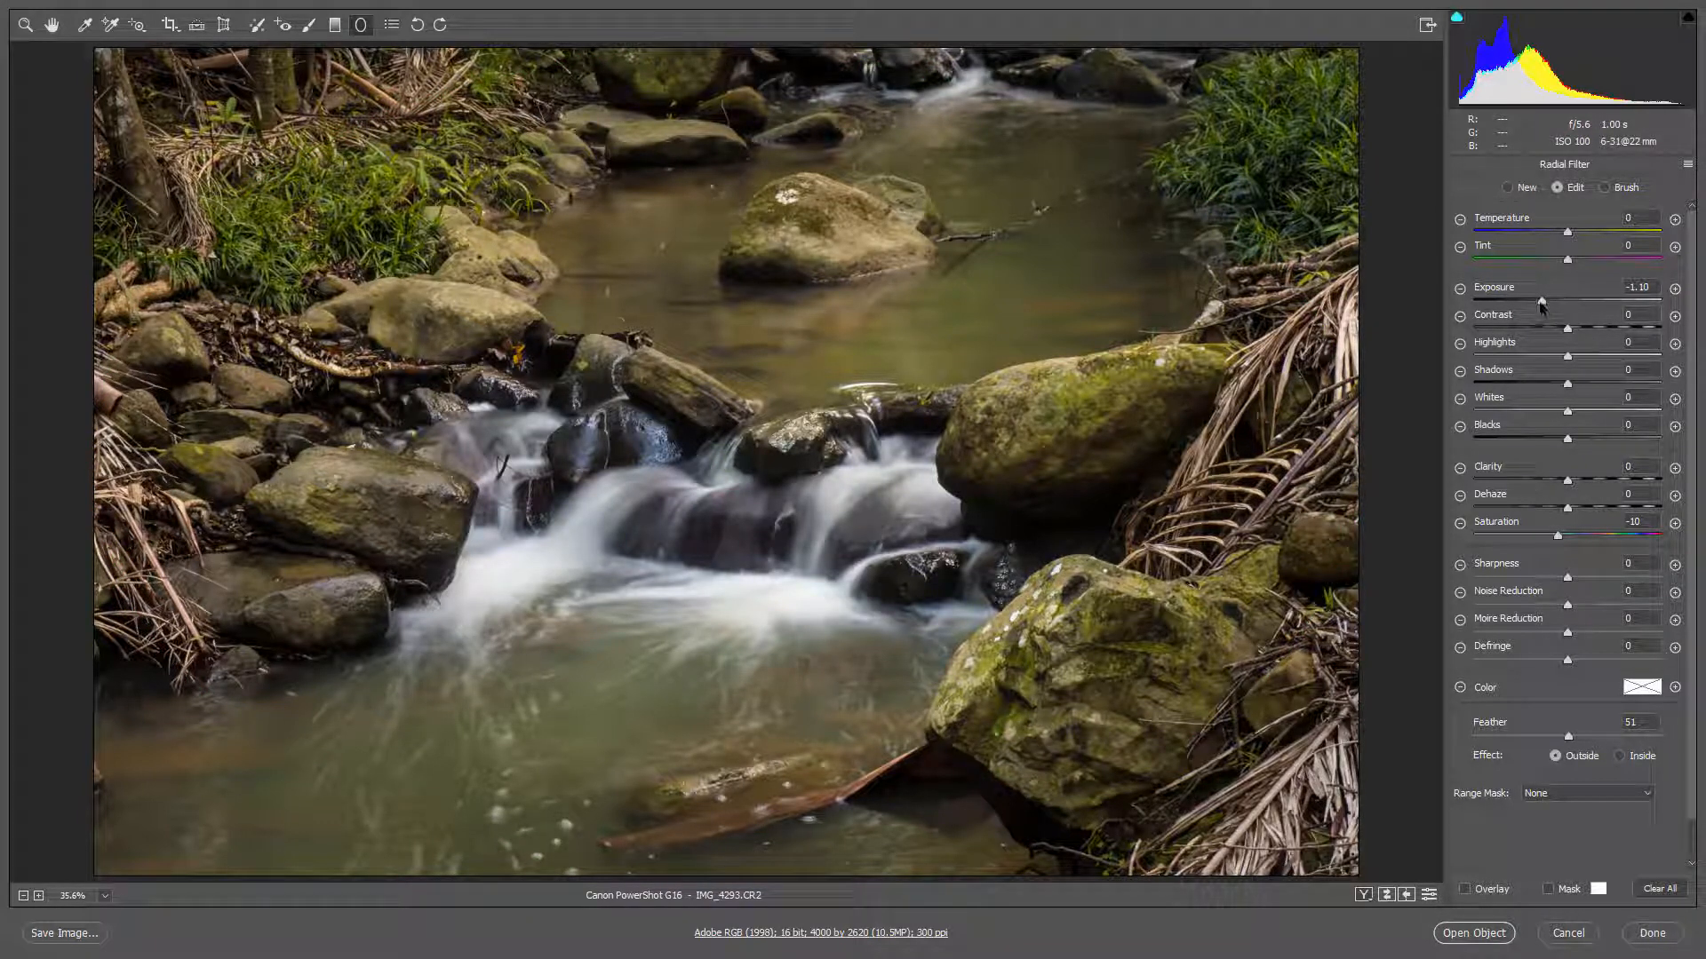
drag(1541, 309, 1526, 305)
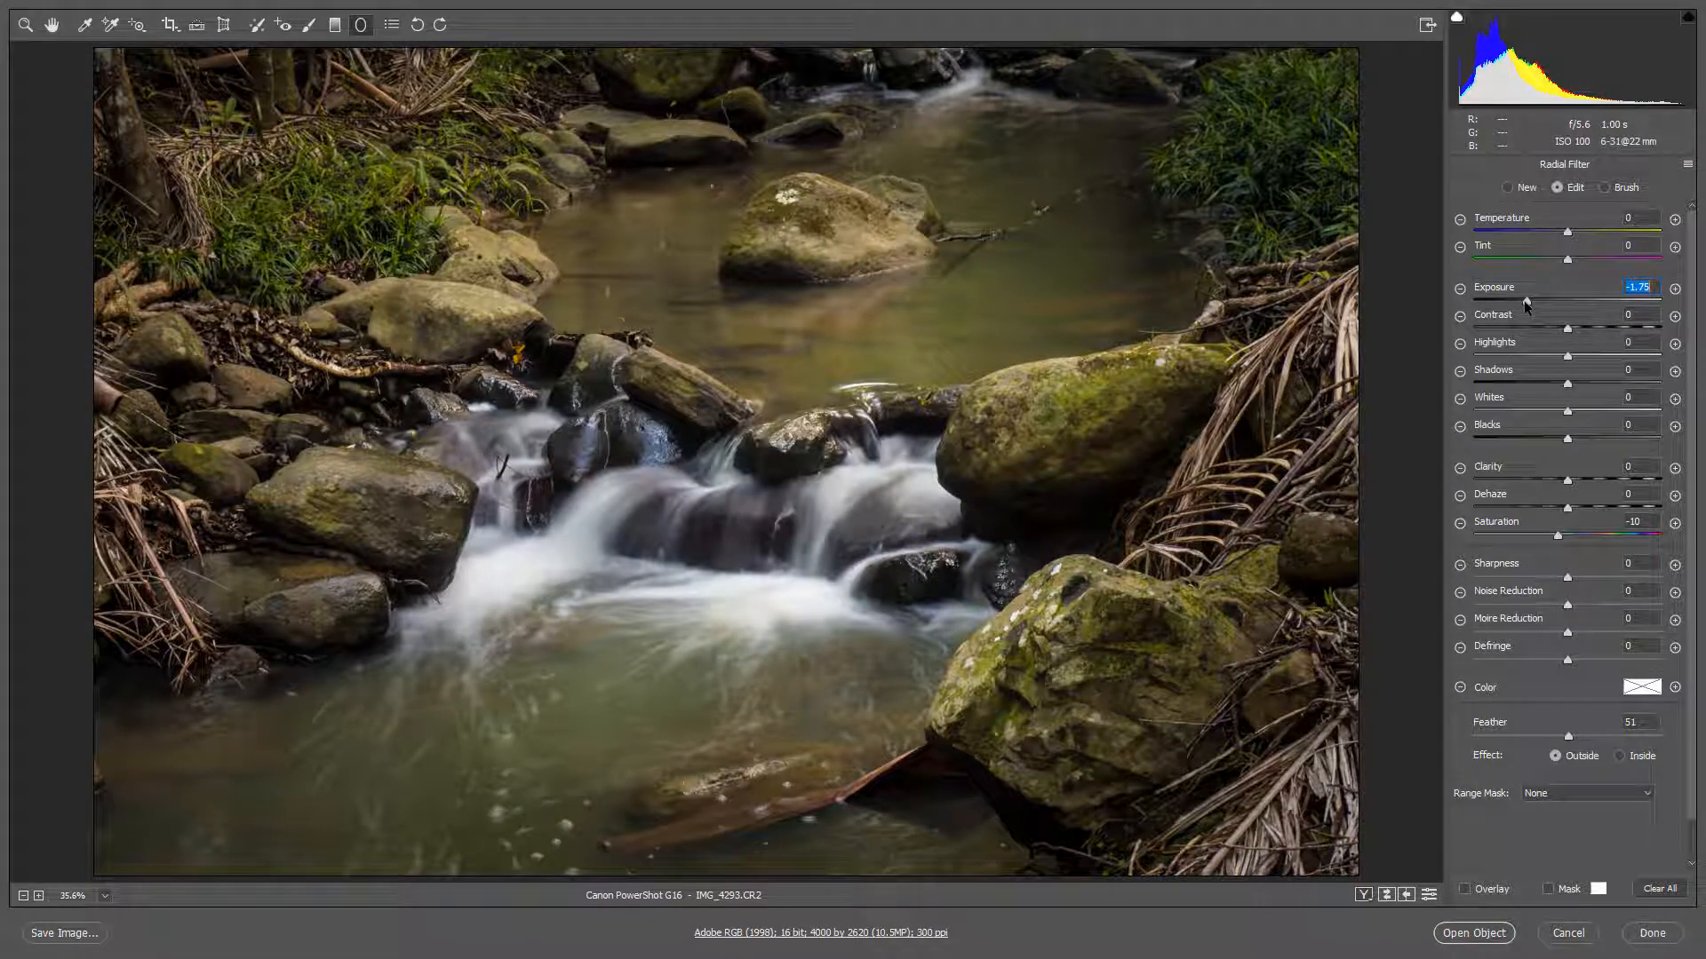
drag(1526, 305, 1528, 304)
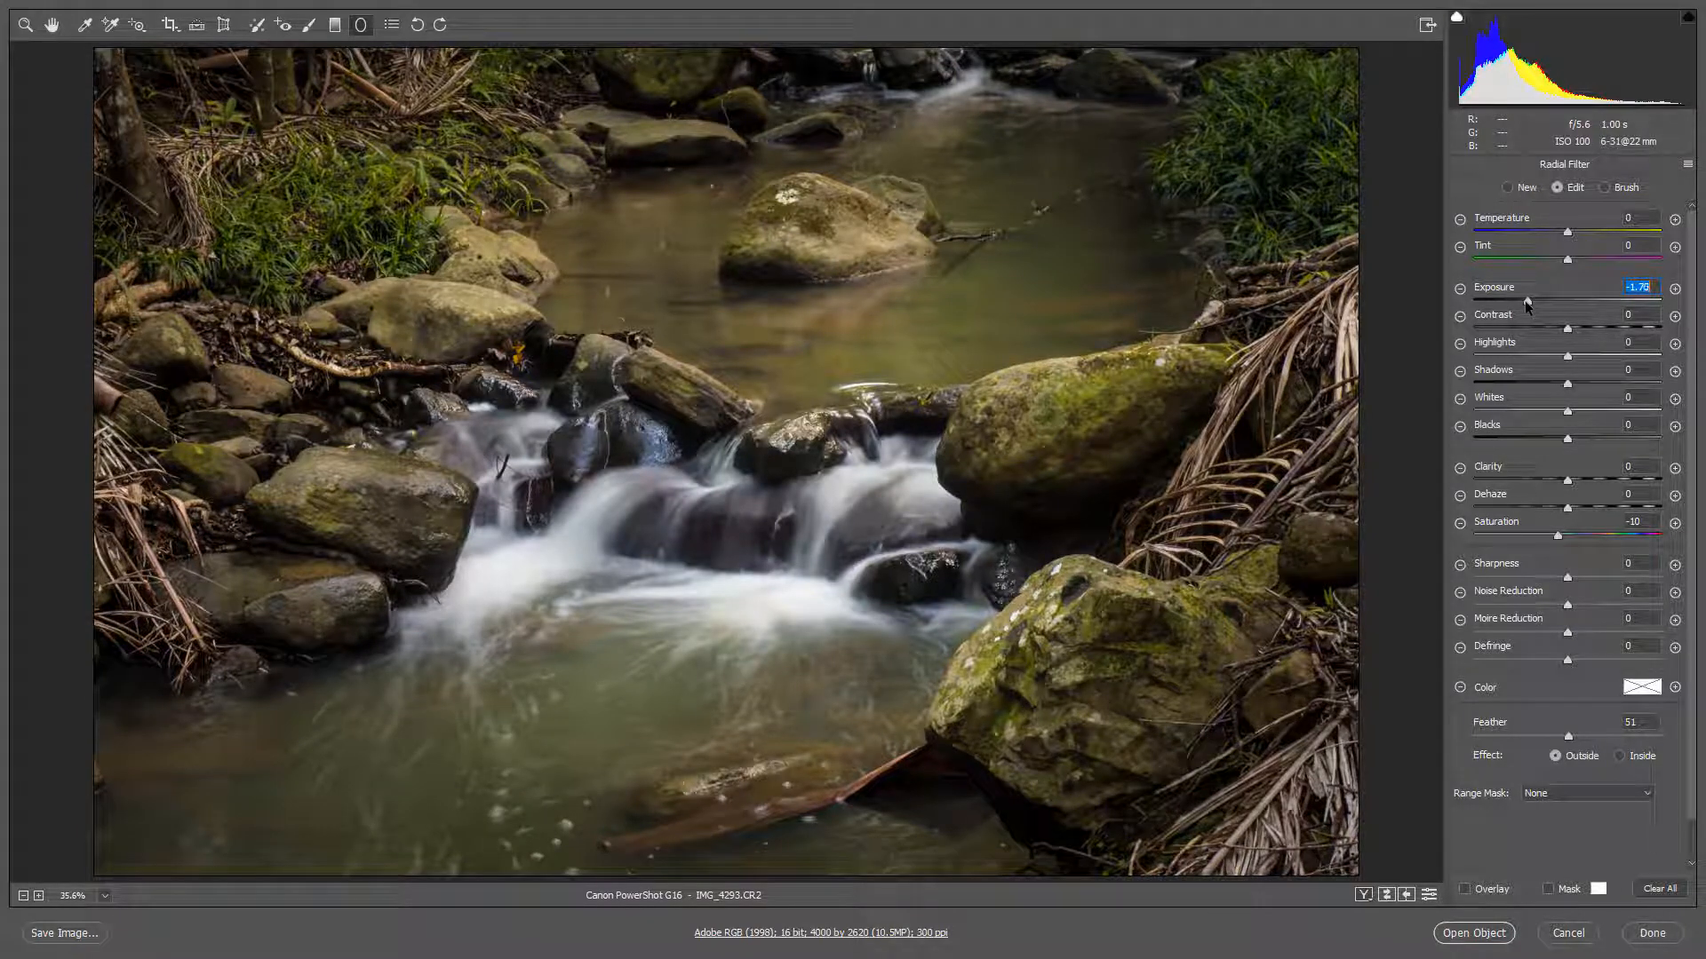
click(1427, 898)
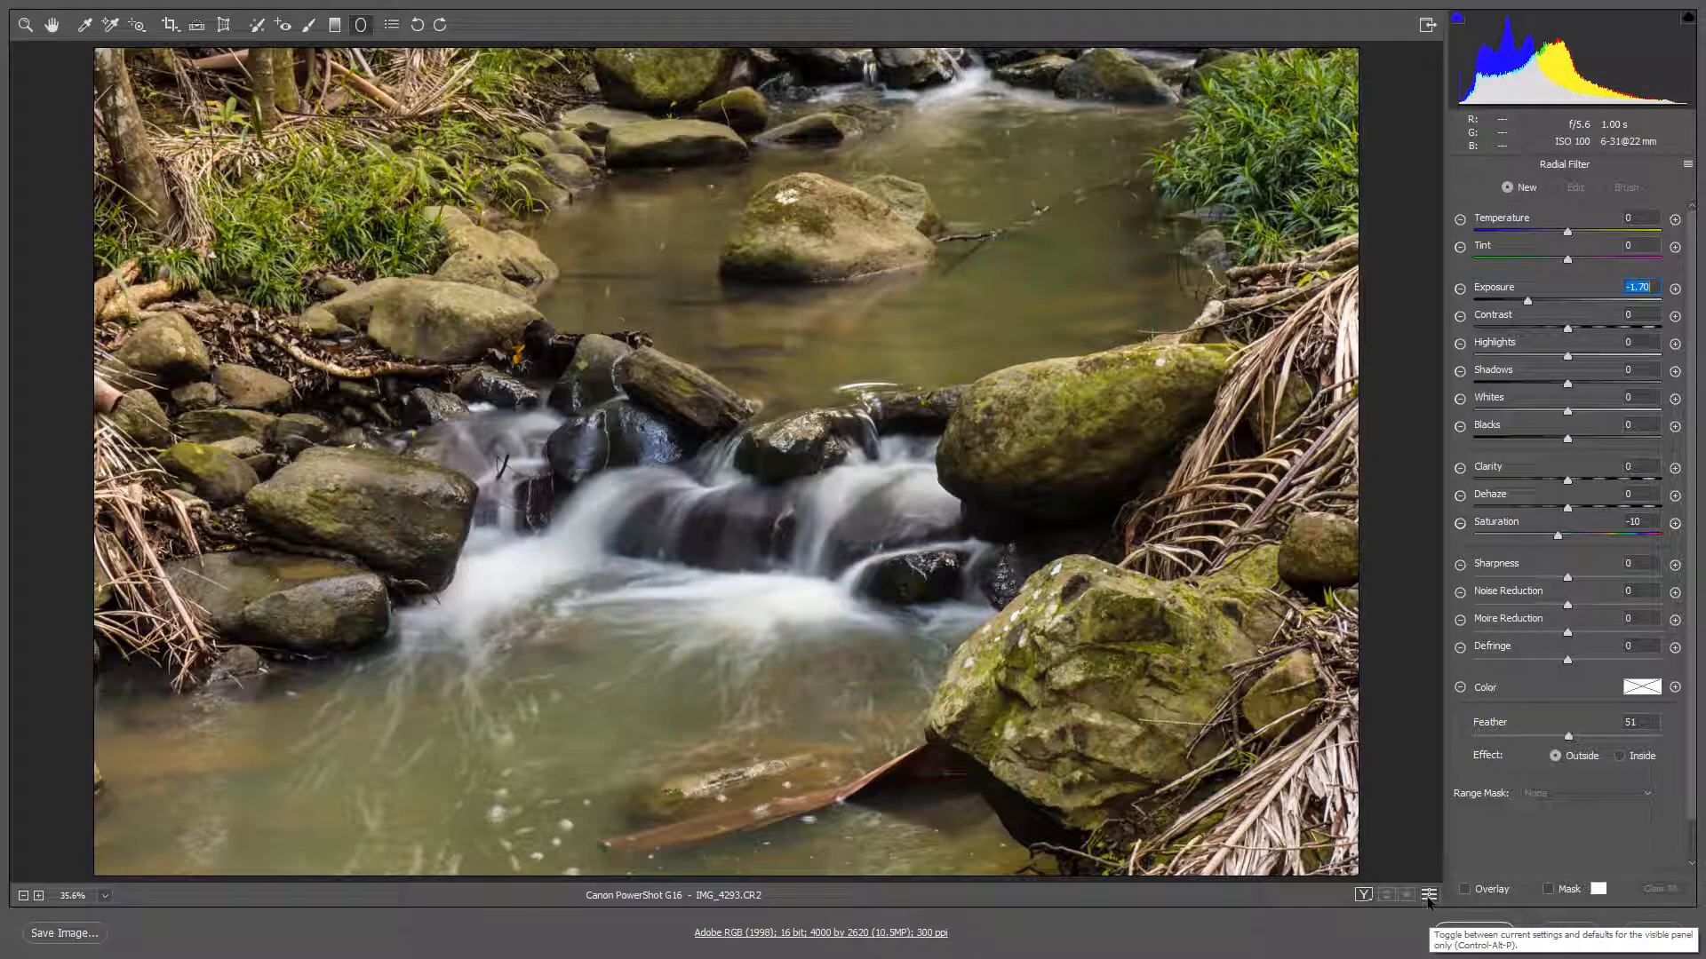
click(1429, 898)
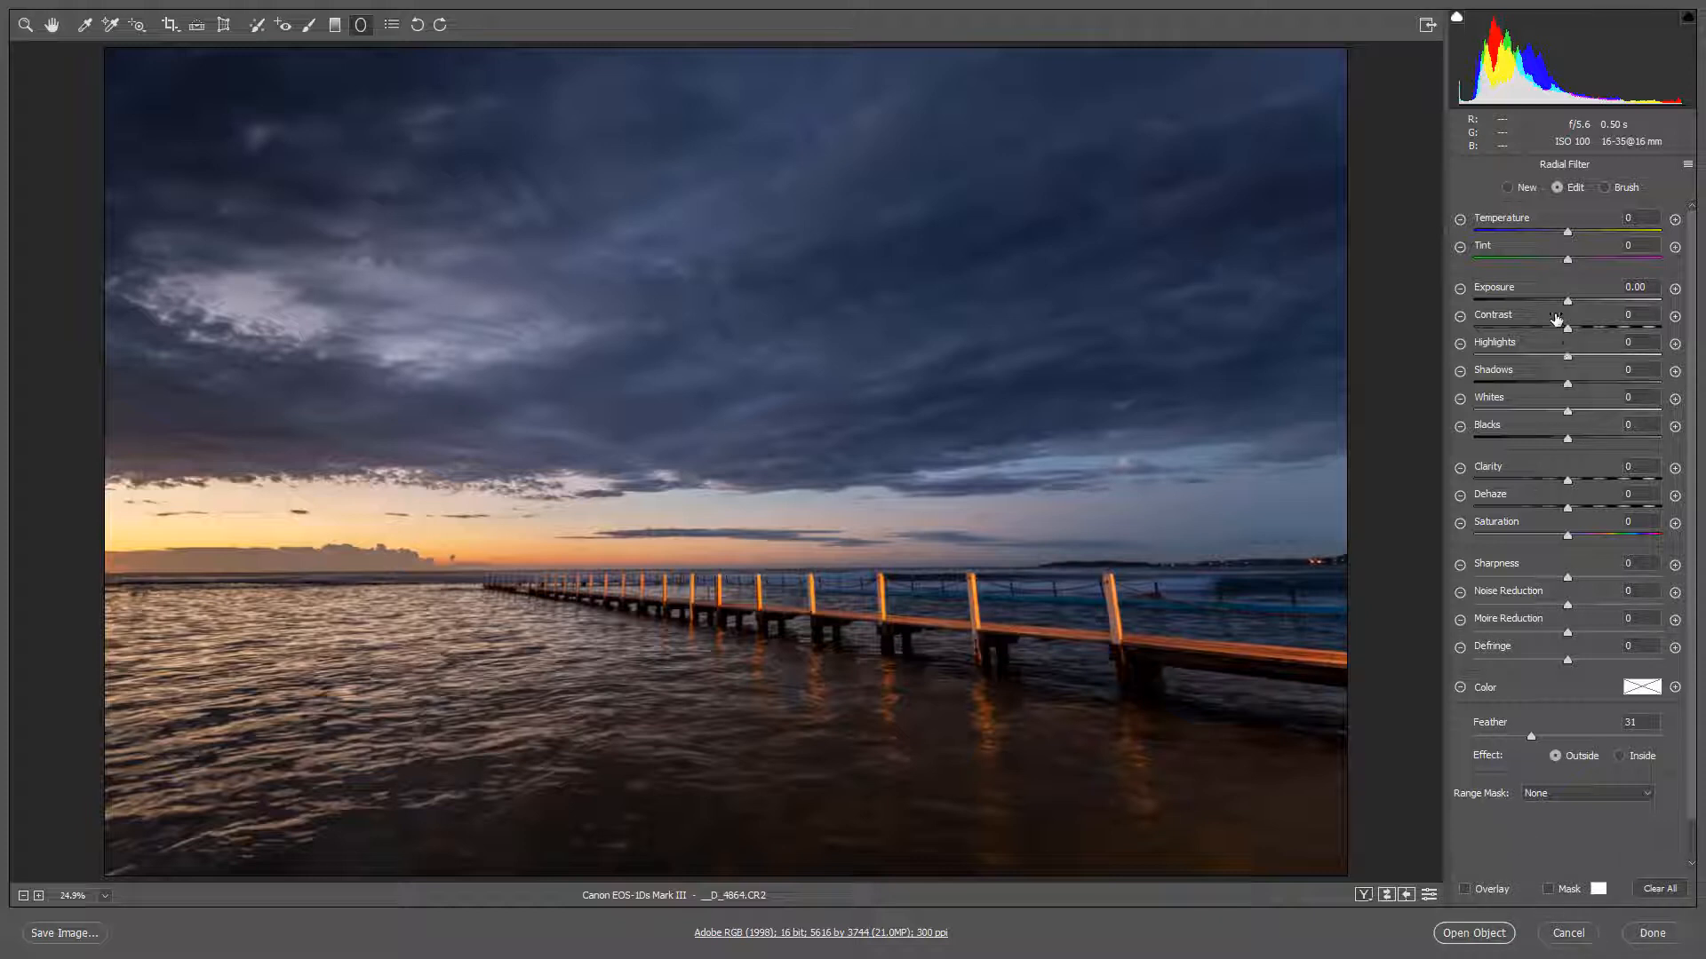
Step: Darken the sunset jetty photo outside the ellipse to an exposure of -0.90 and compare it with and without the filter
drag(1559, 308, 1545, 308)
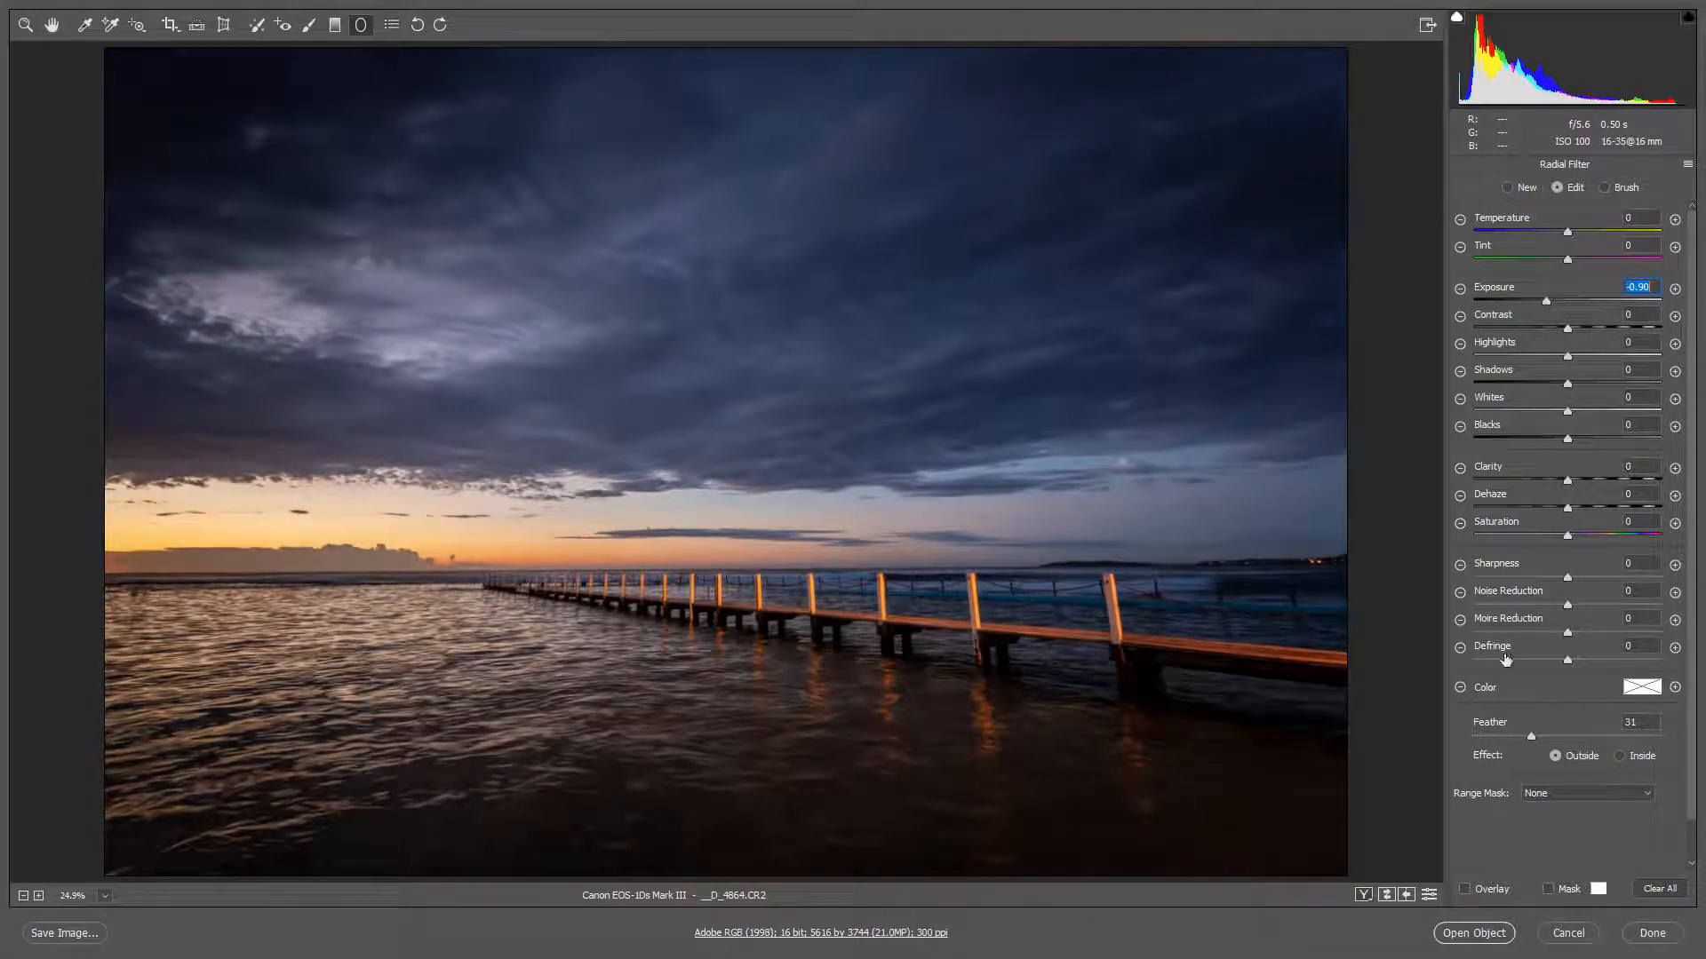
click(1430, 896)
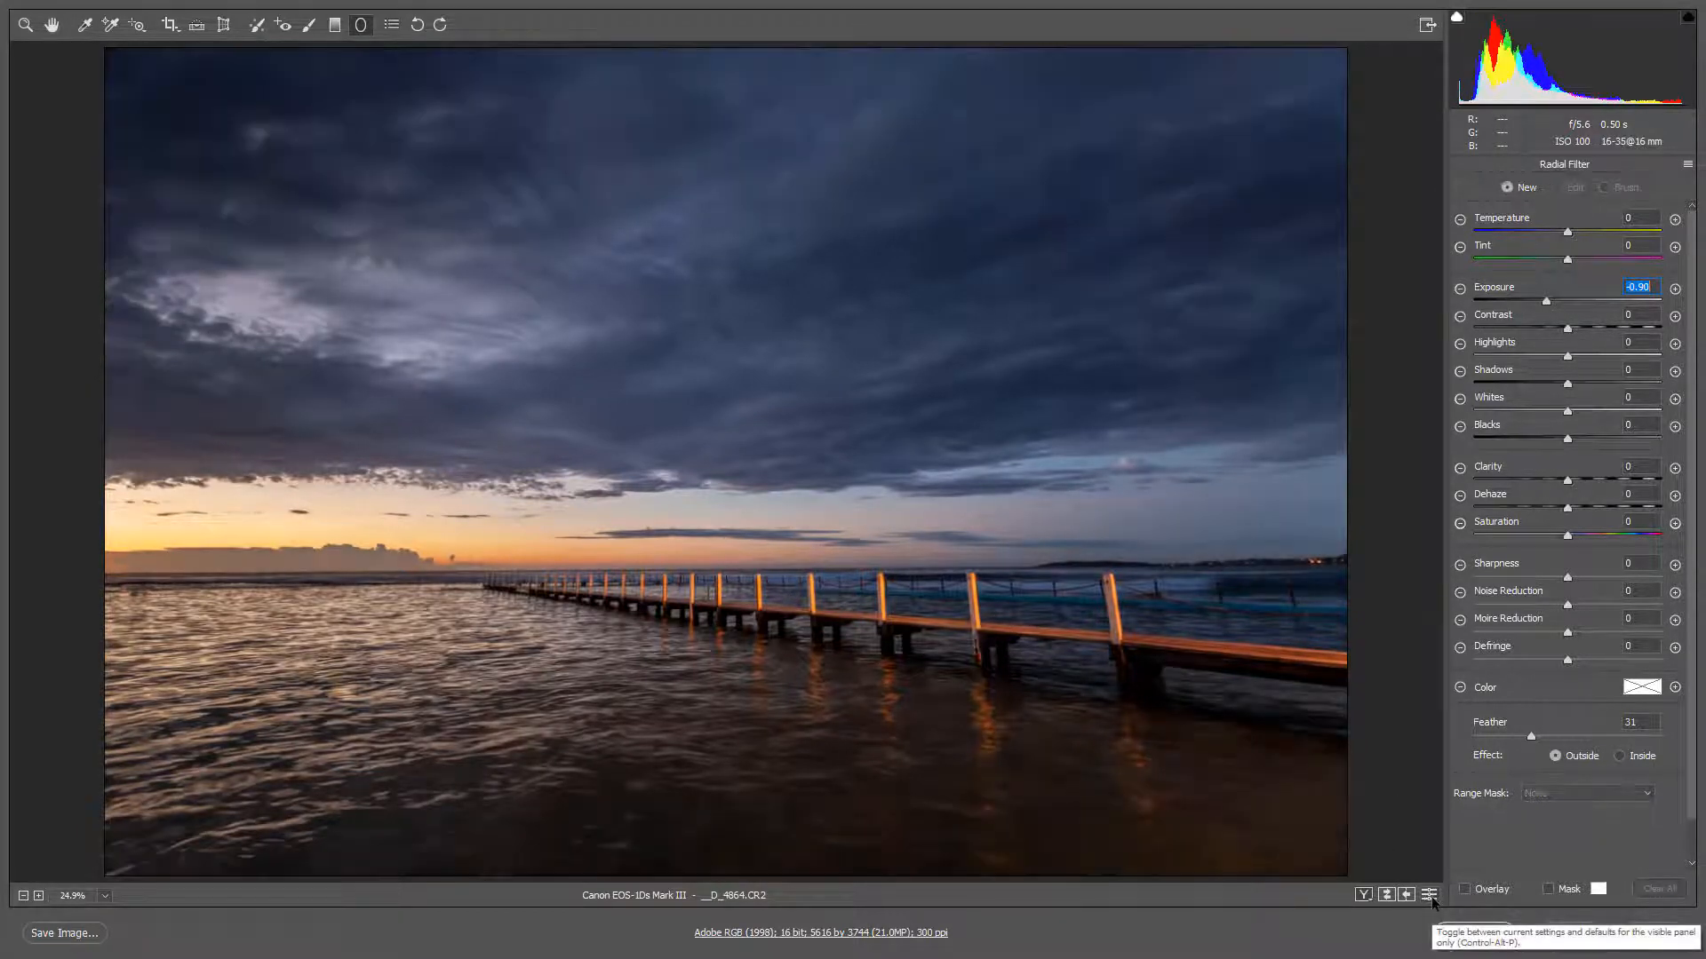
click(1426, 899)
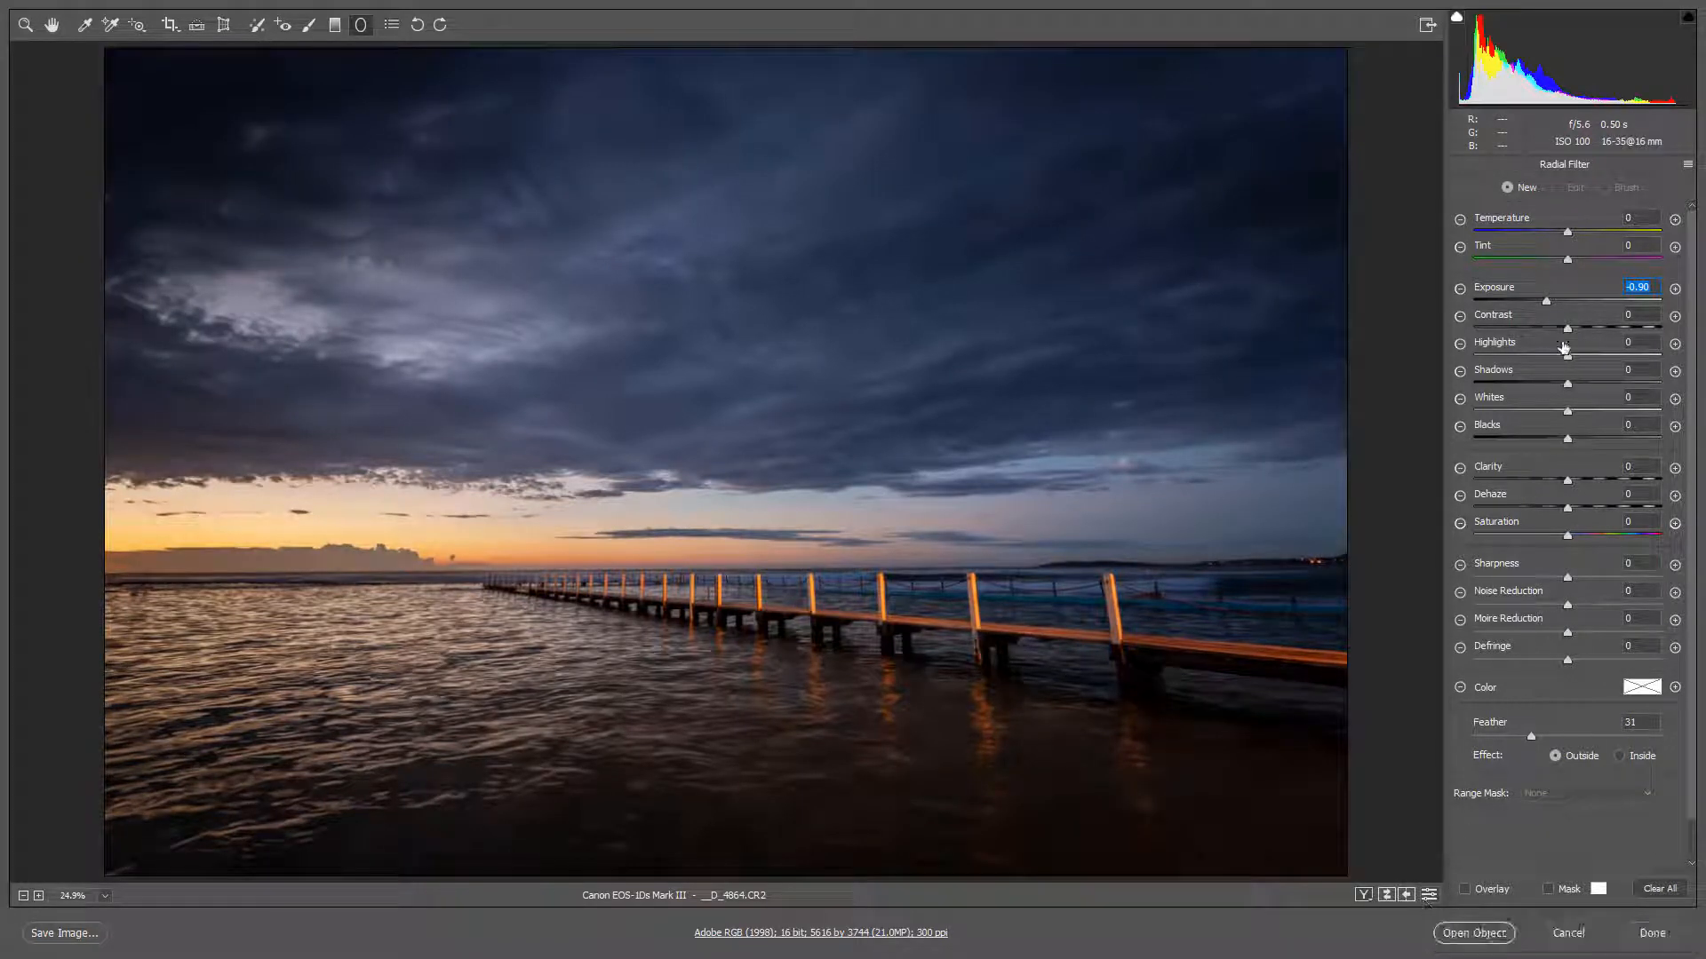
Step: Set the radial filter exposure to -0.65 and compare the sunset jetty photo with and without the filter adjustments
drag(1546, 304, 1551, 303)
click(1428, 896)
click(1428, 895)
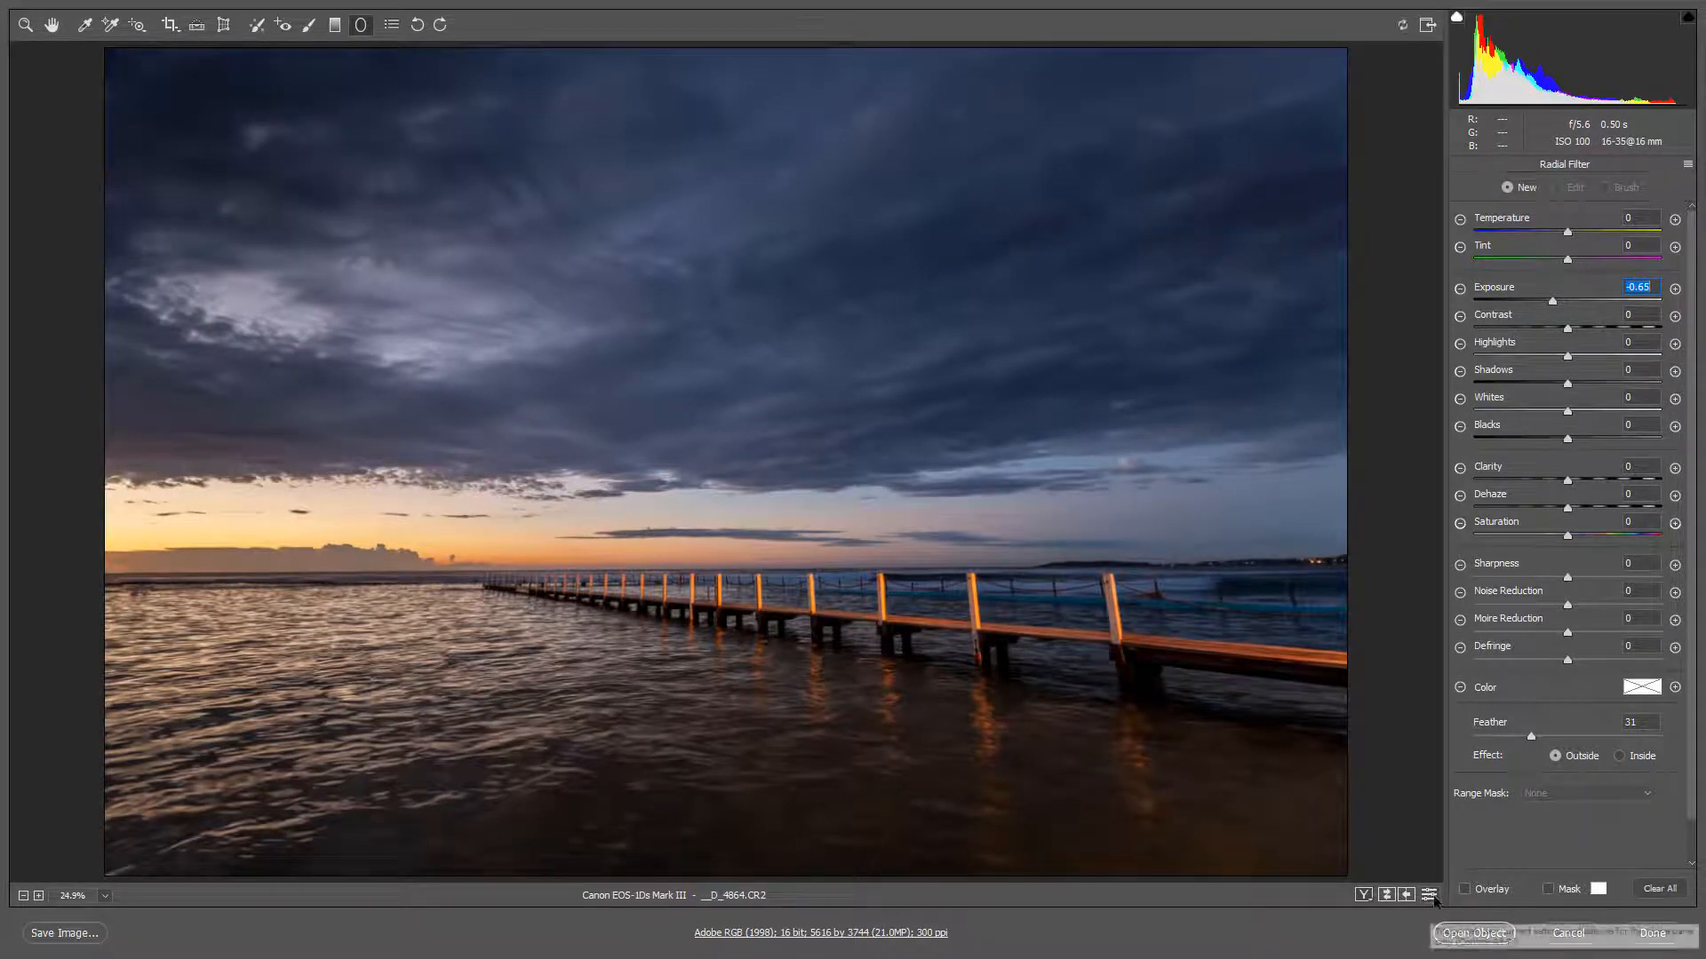